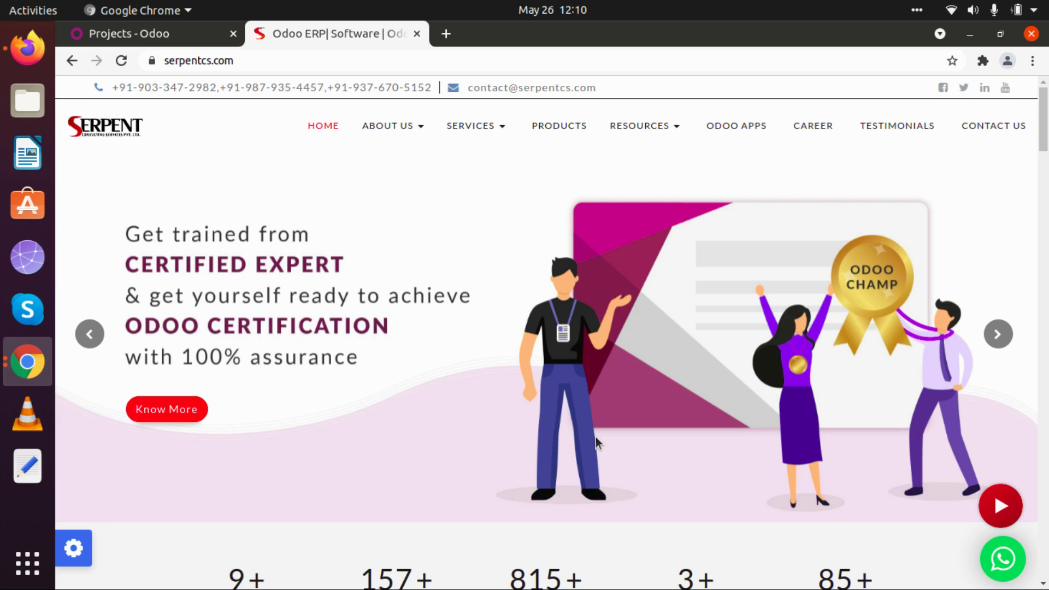
- Switch to the Odoo Project app and start a new record in the Scrum sprint releases
click(189, 38)
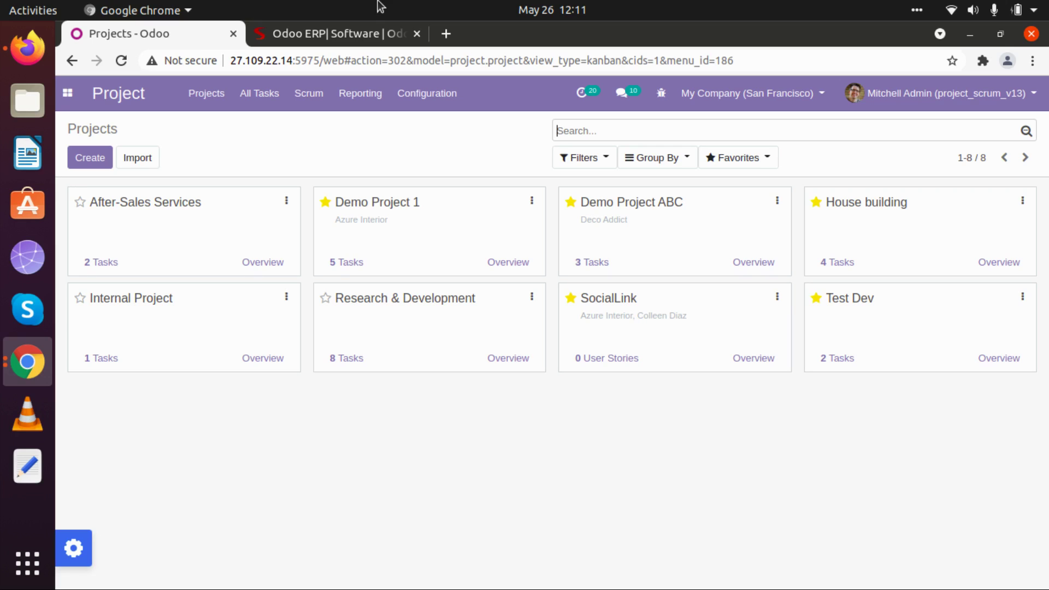
click(117, 93)
click(302, 86)
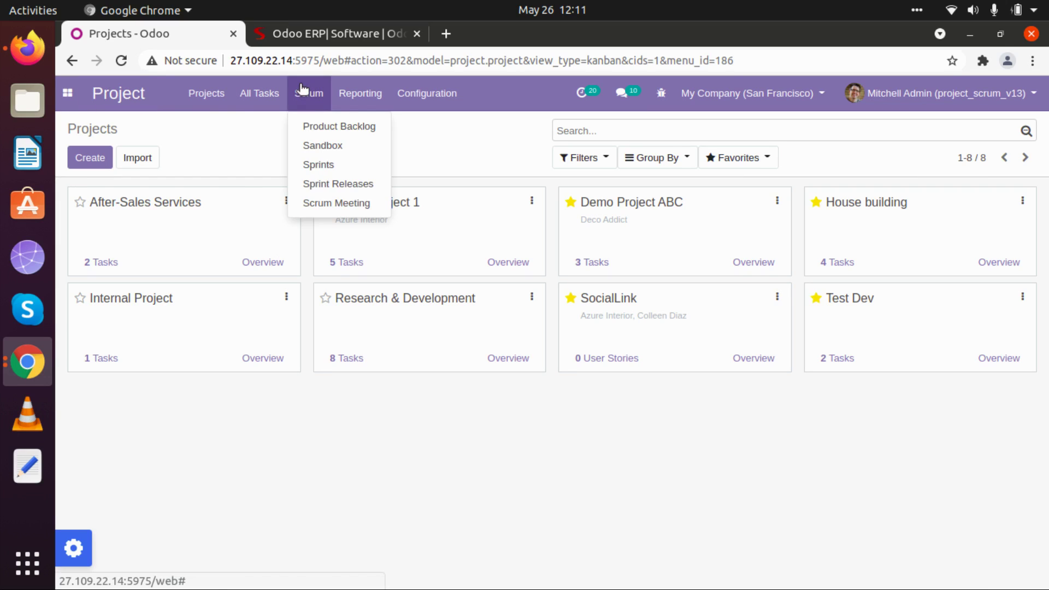
click(326, 199)
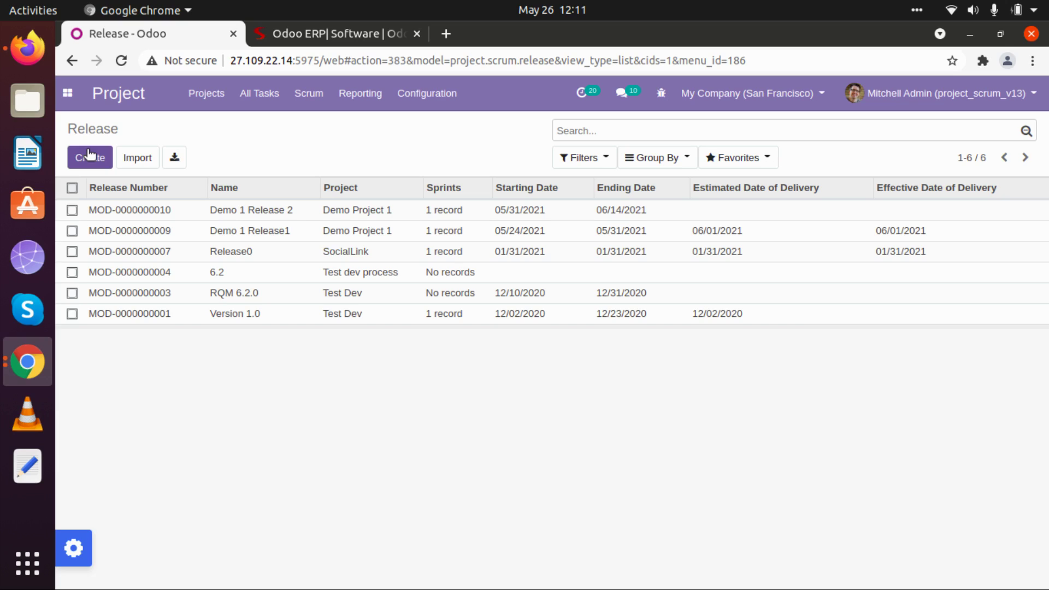
click(90, 155)
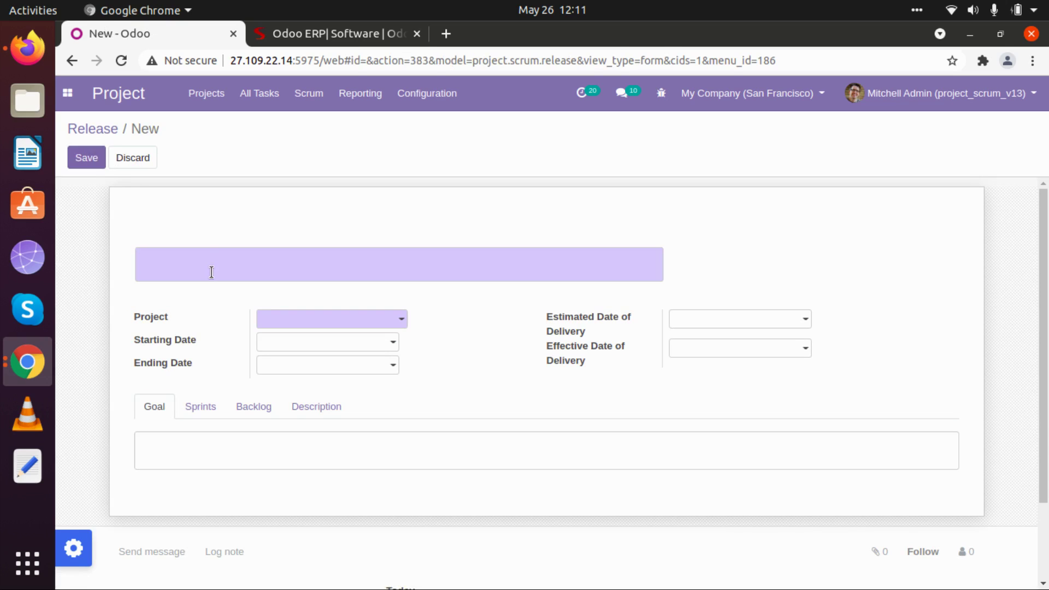
- Name the new release "Demo ABC Sprint Release 1"
click(199, 272)
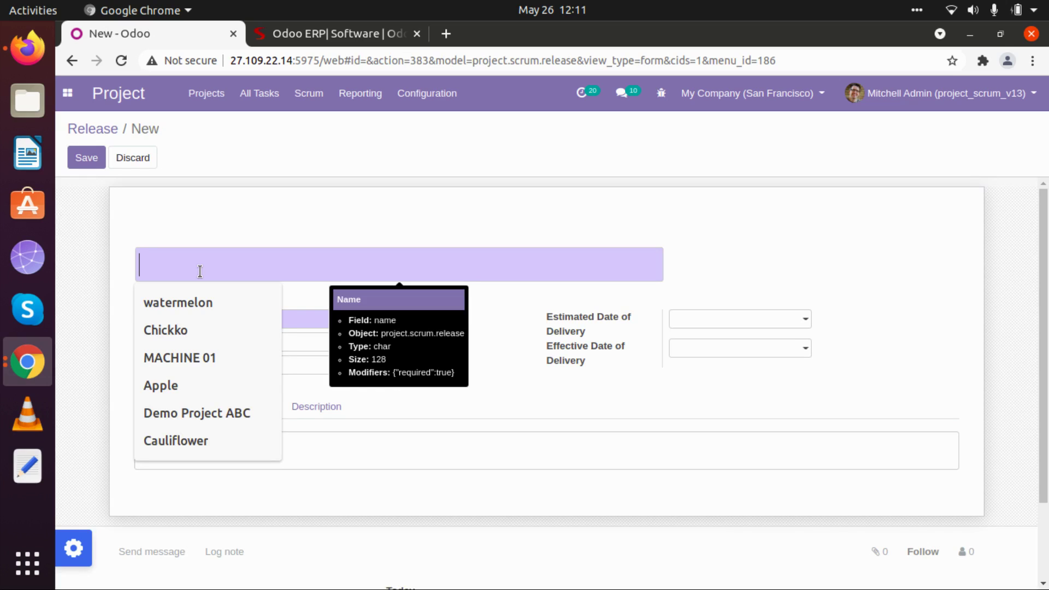
text(Demom)
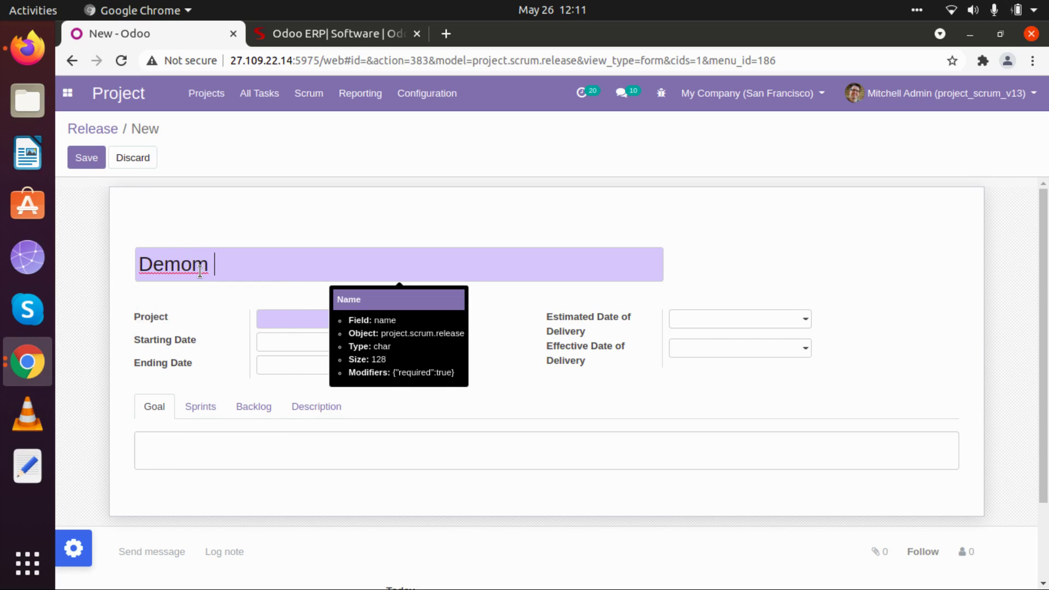
key(BackSpace)
key(BackSpace)
text(ABC Sprint )
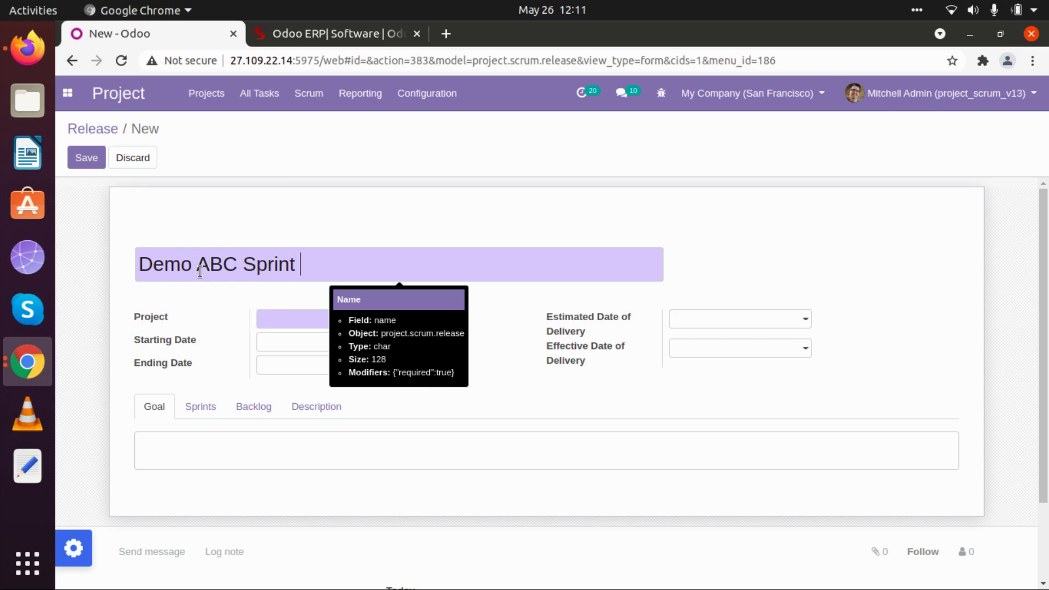
text(Releasae 1)
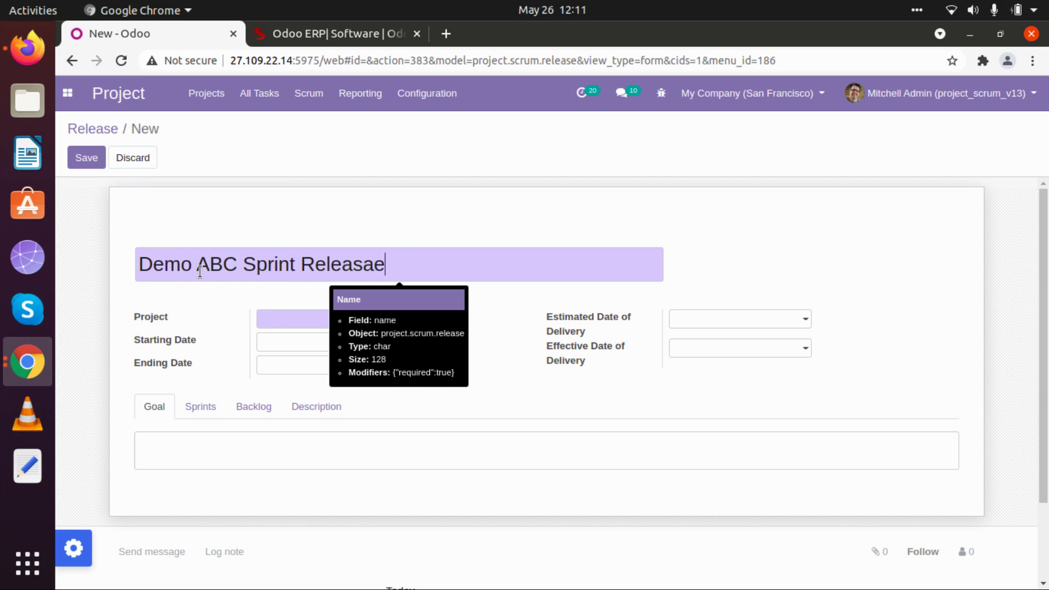
right_click(359, 268)
click(391, 280)
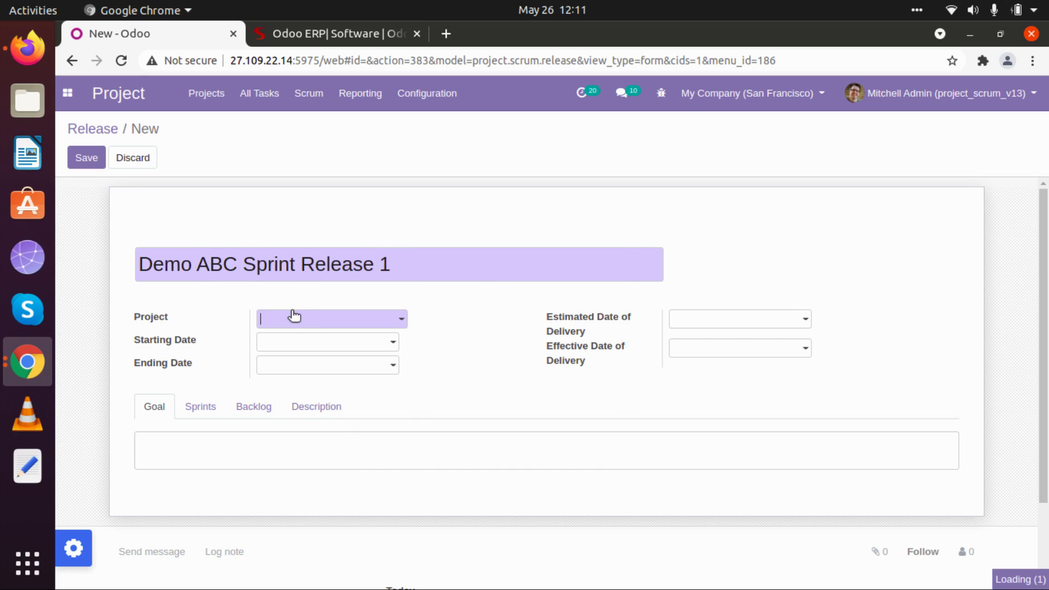
- Assign the release to Demo Project ABC, with starting date 05/26/2021 and ending date 06/25/2021
click(293, 315)
click(294, 381)
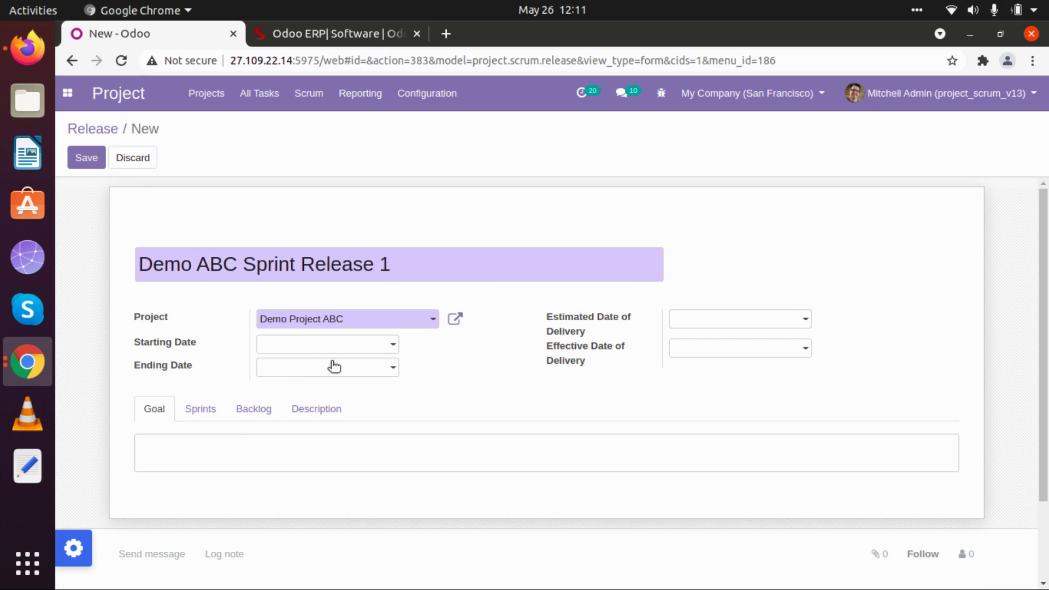
click(317, 347)
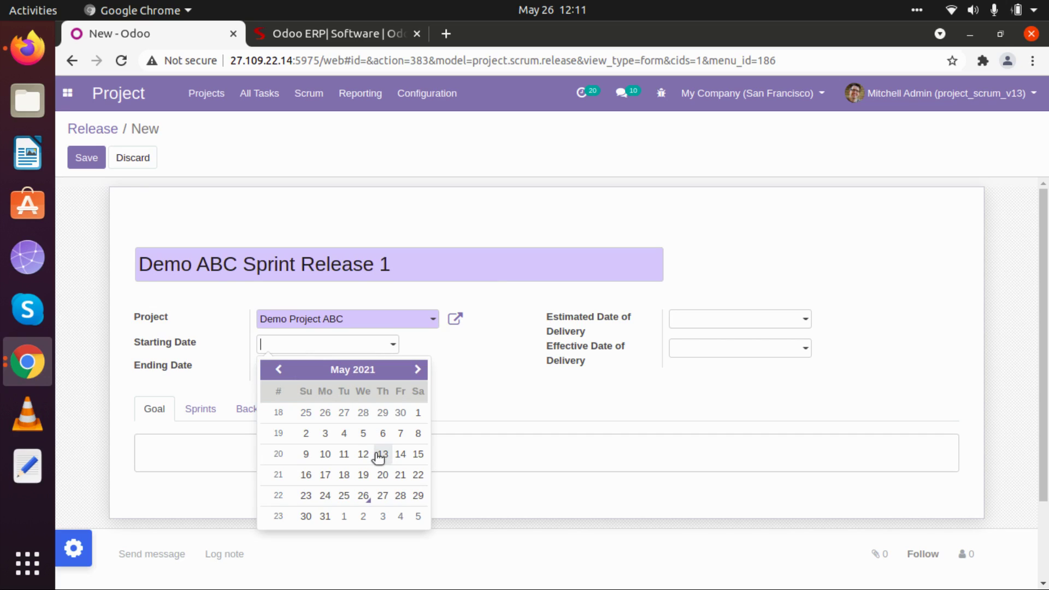
click(364, 497)
click(295, 368)
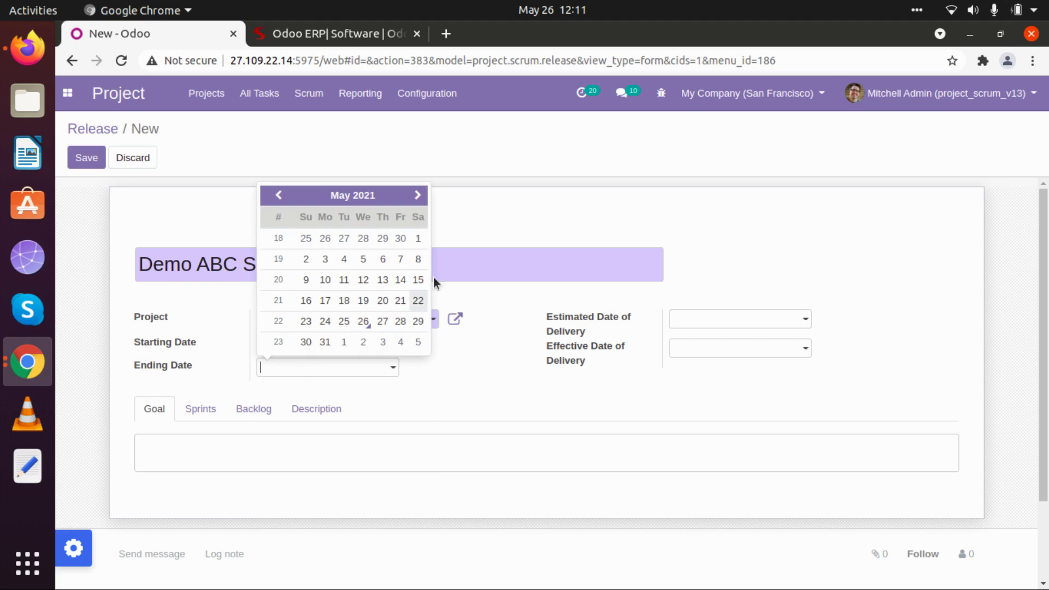
click(417, 195)
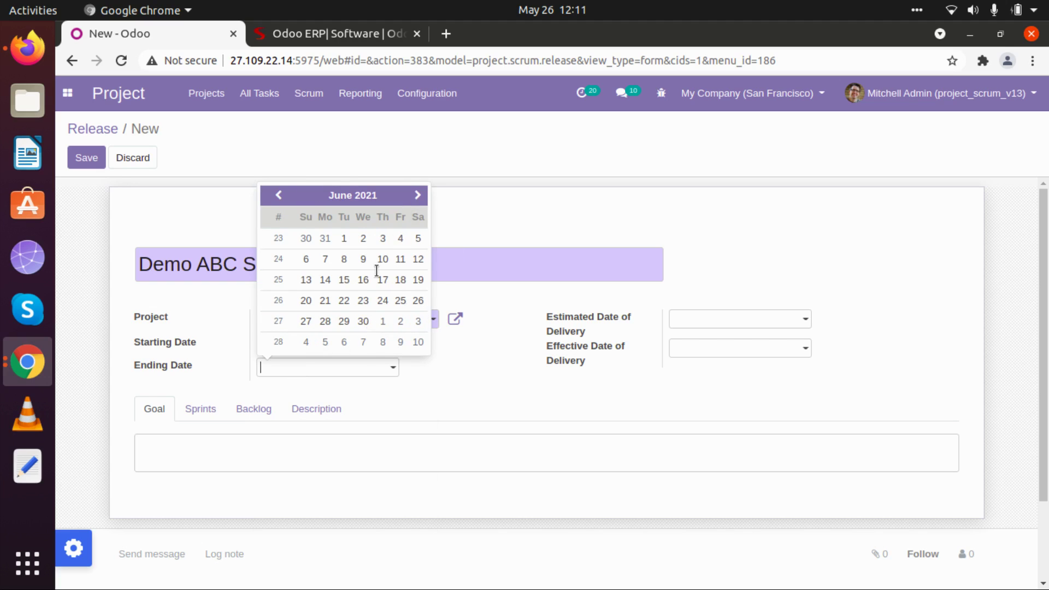
click(402, 302)
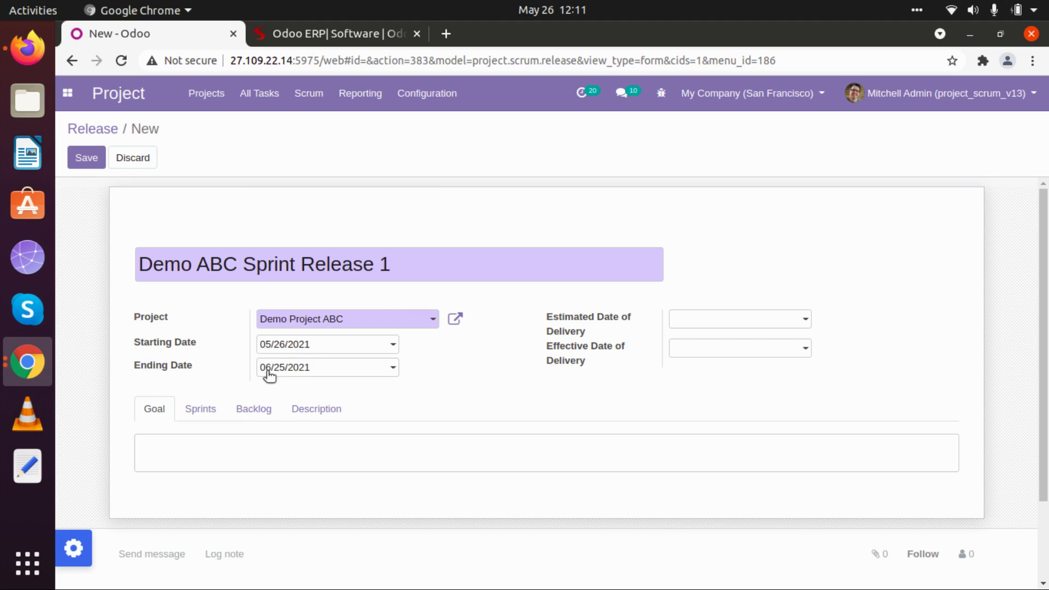
- Set the release's estimated date of delivery to 06/30/2021
click(709, 323)
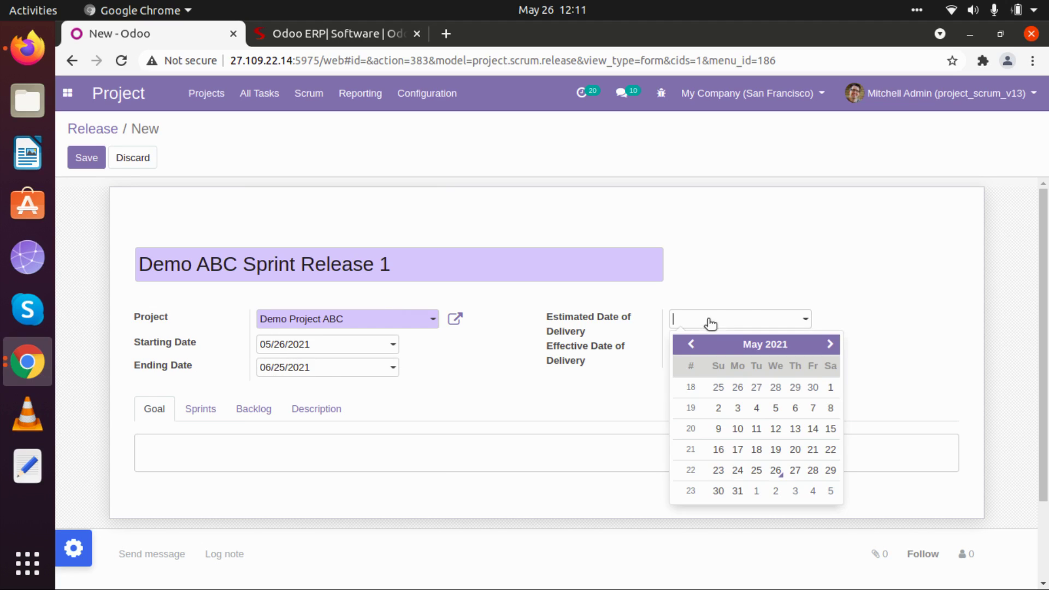
click(827, 343)
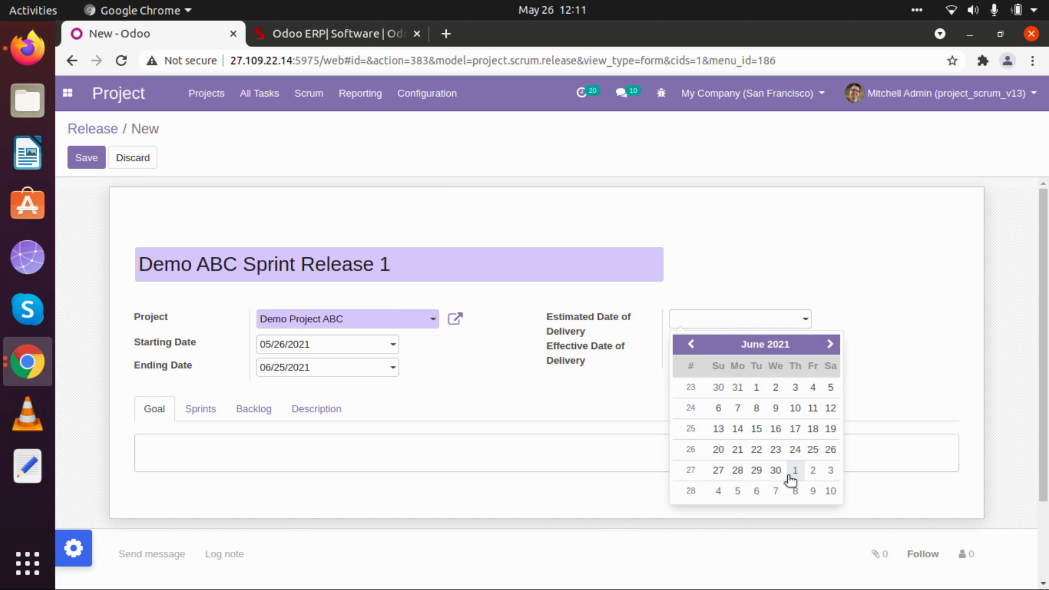
click(775, 471)
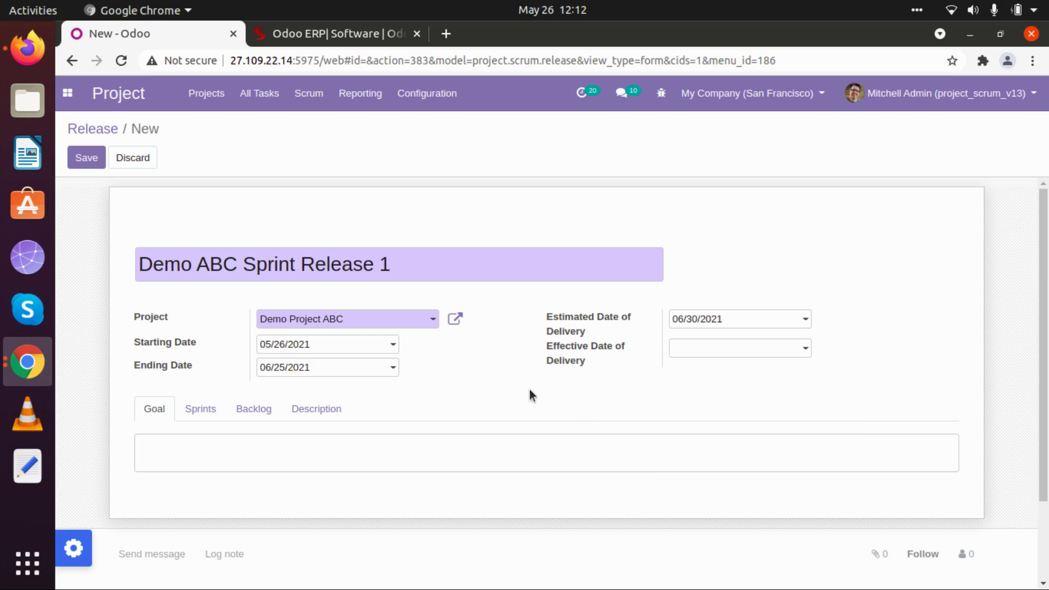
- Enter the release goal "Login and Registration should be completely working" and save the release
click(155, 449)
text(Login and )
text(Registra)
text(toi)
text(ion shoul)
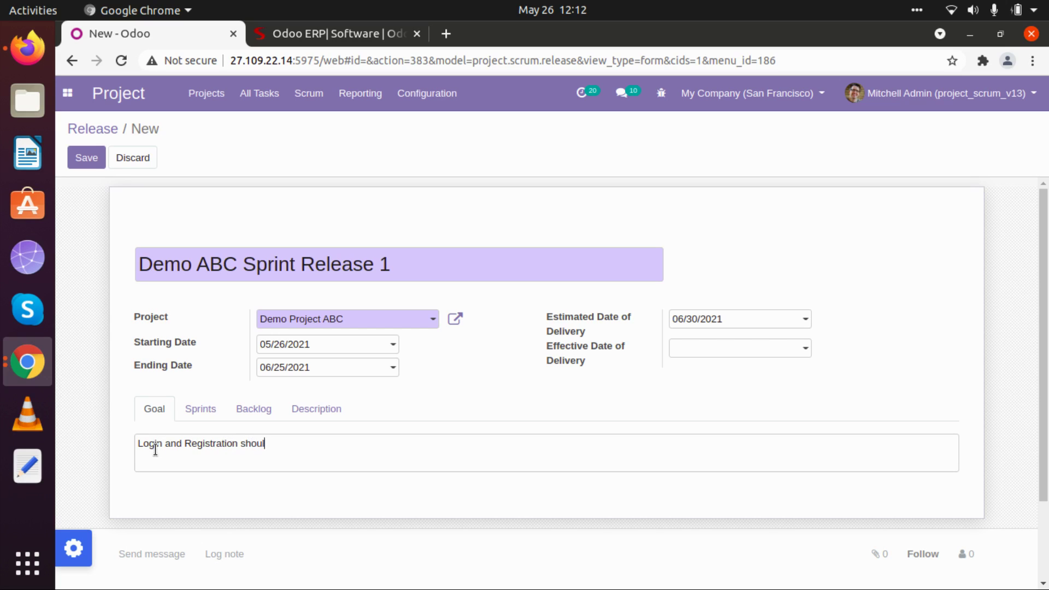
text(d be comple)
key(BackSpace)
key(BackSpace)
text(letely working)
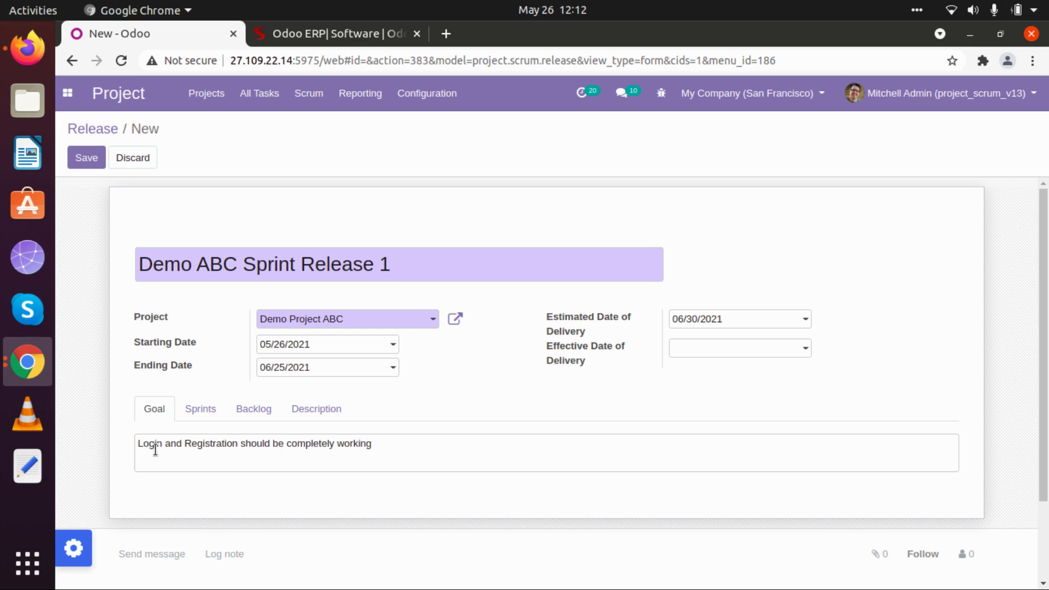
click(79, 159)
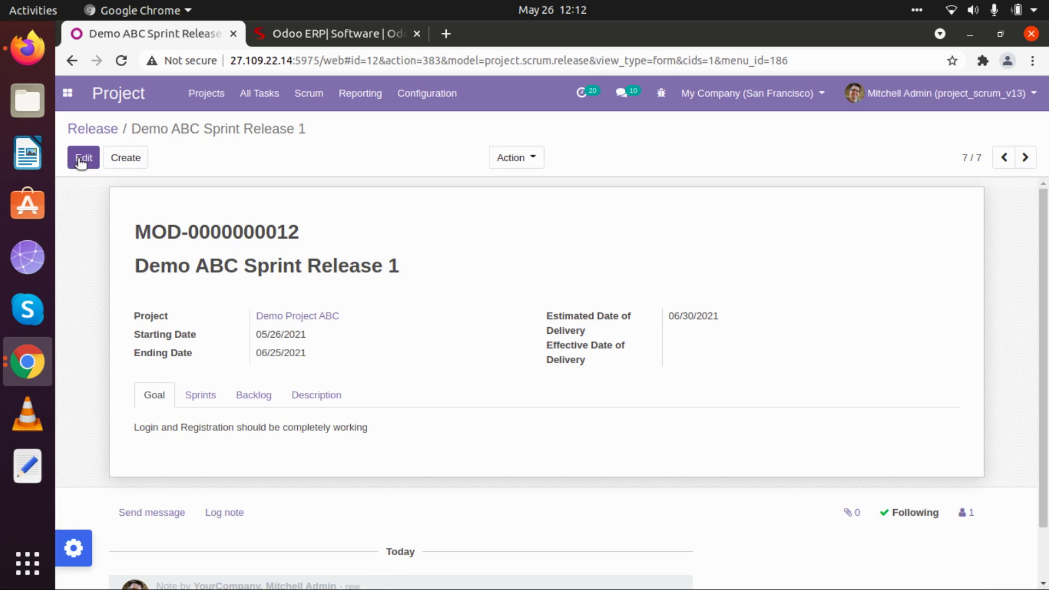
- Edit the saved release and add a sprint to it named "ABC Sprint 1_Release 1"
click(81, 159)
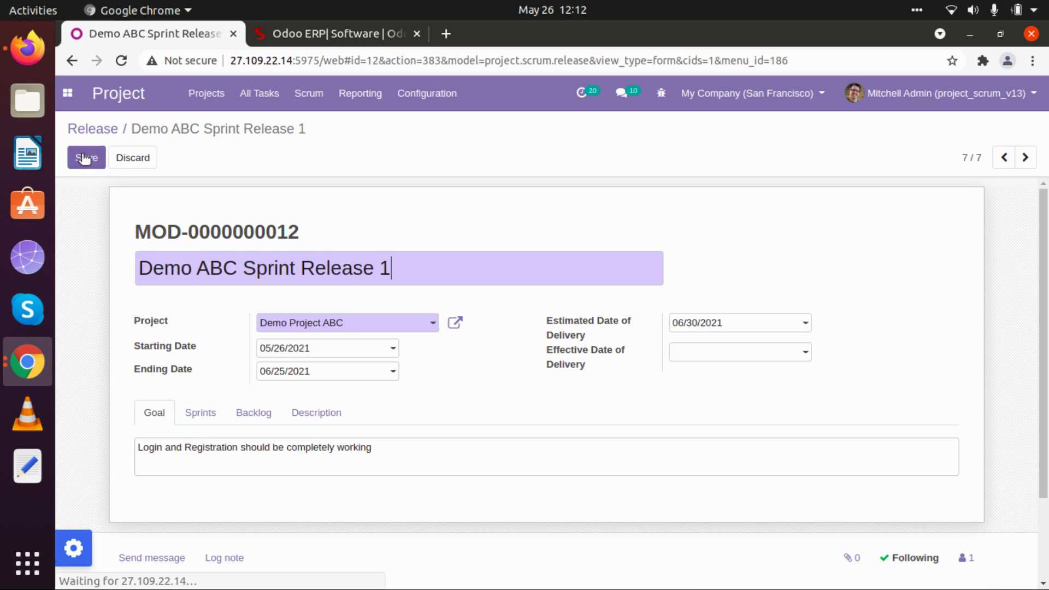
click(201, 413)
click(153, 473)
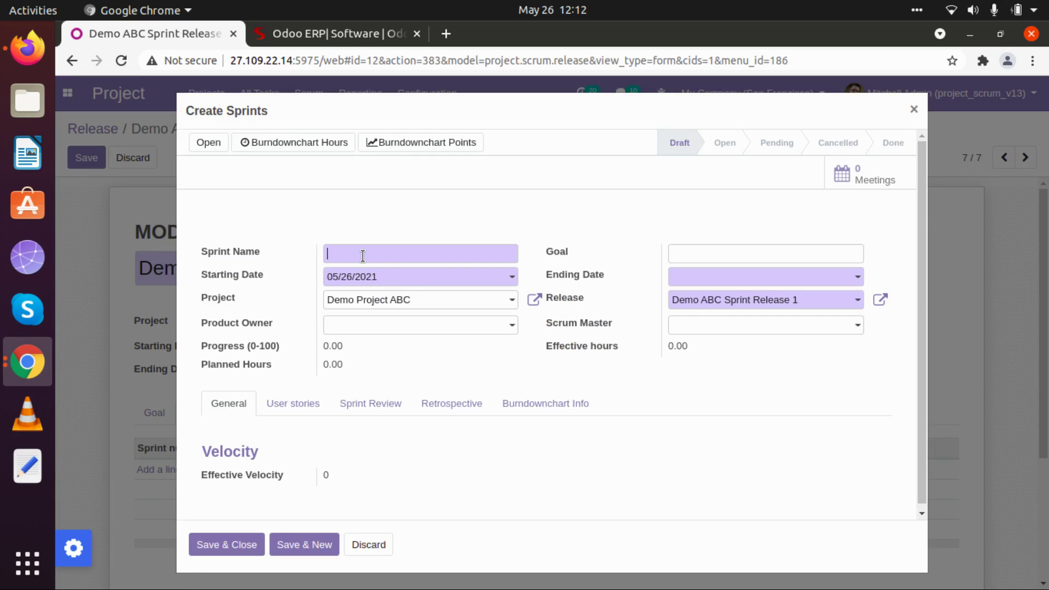
text(Sprint)
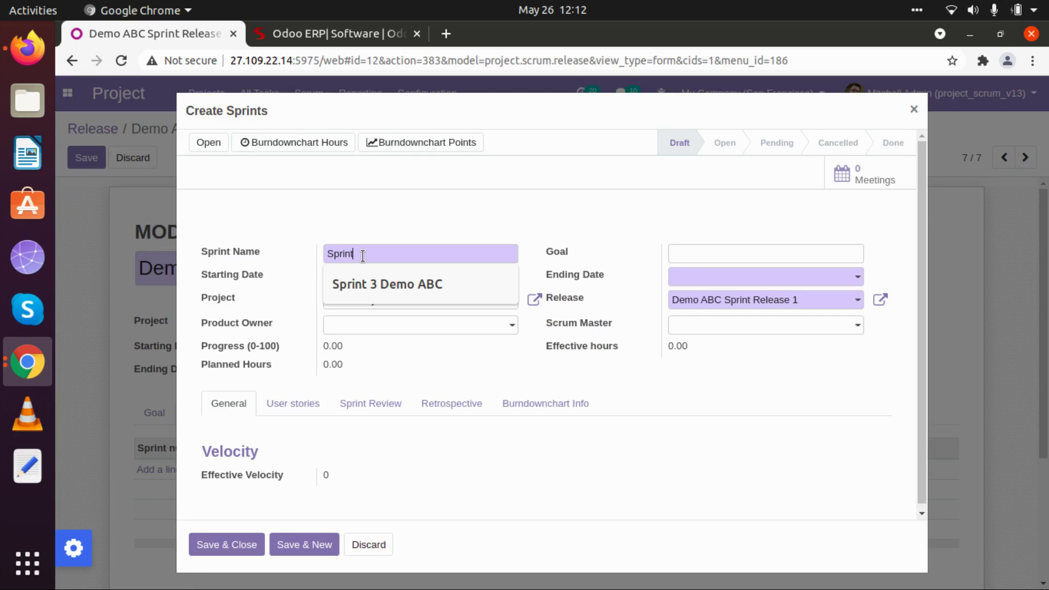
text( 1)
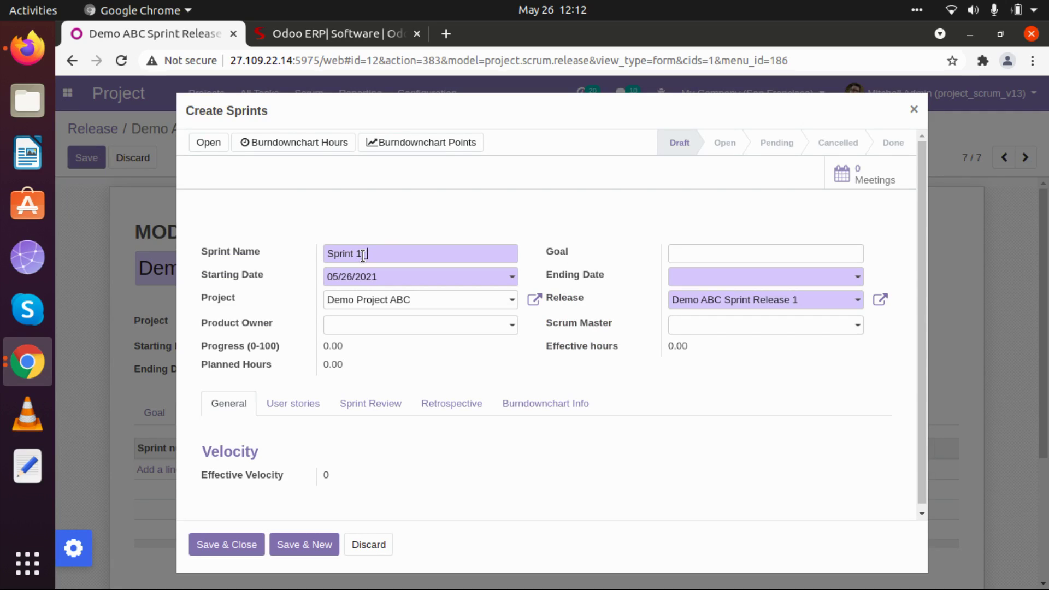
text( Release 1)
key(Home)
text(ABC)
- Set the sprint's starting date to 05/26/2021 and its ending date to 06/02/2021
click(375, 281)
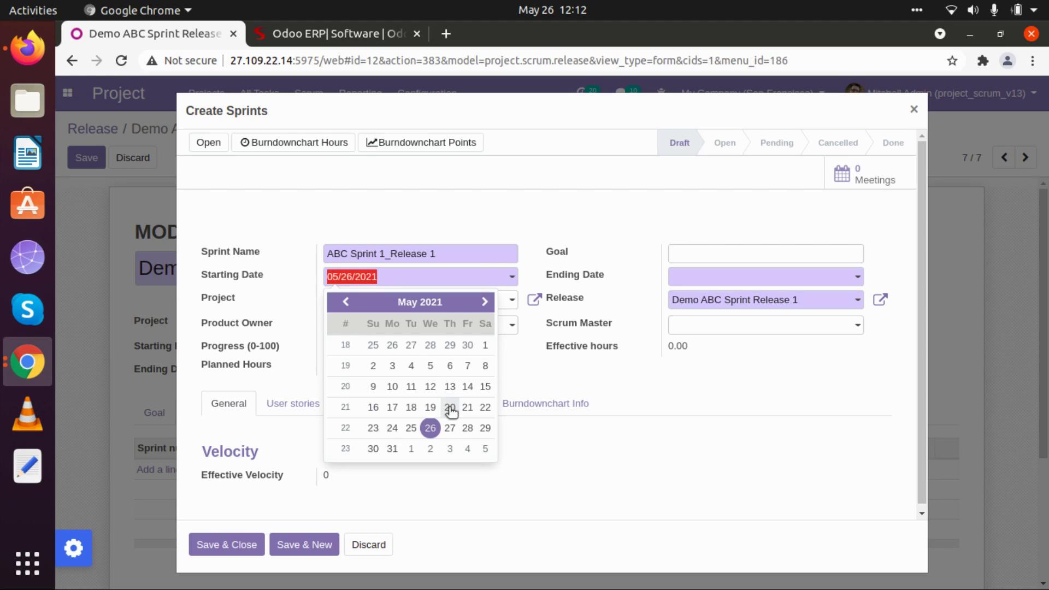
click(430, 428)
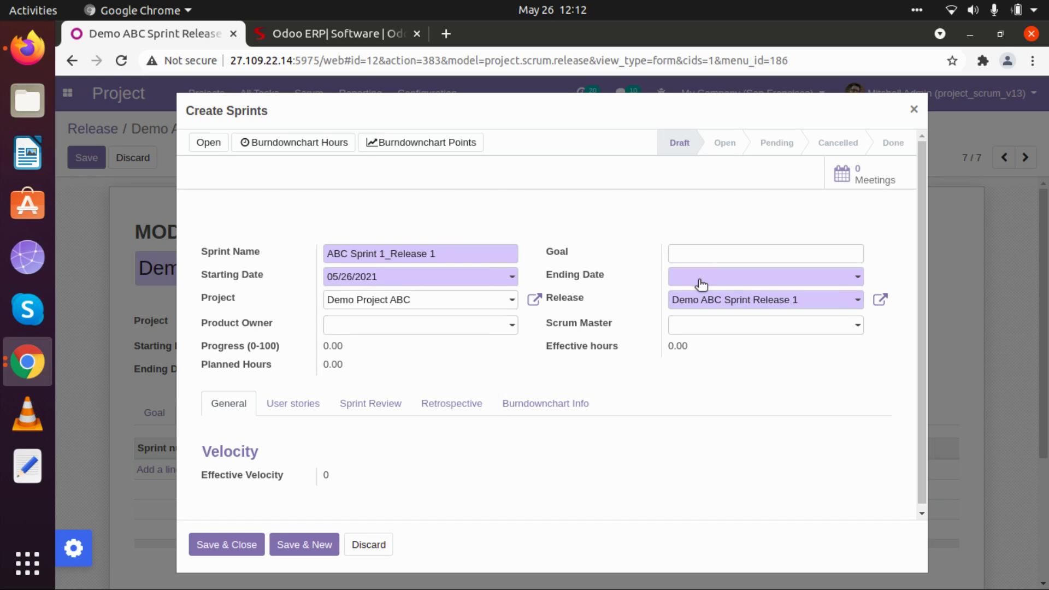
click(701, 284)
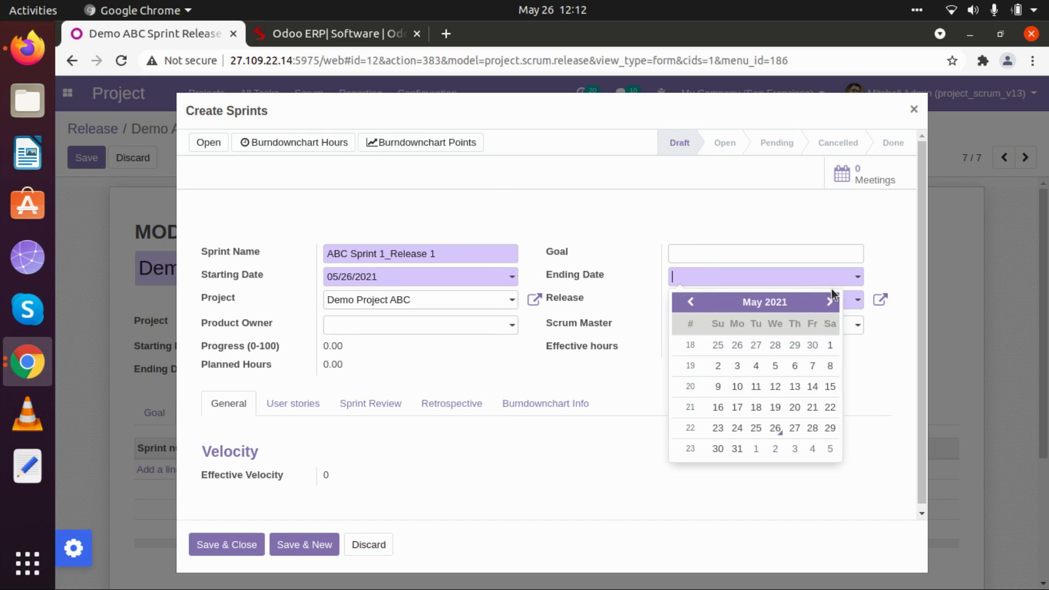
click(775, 448)
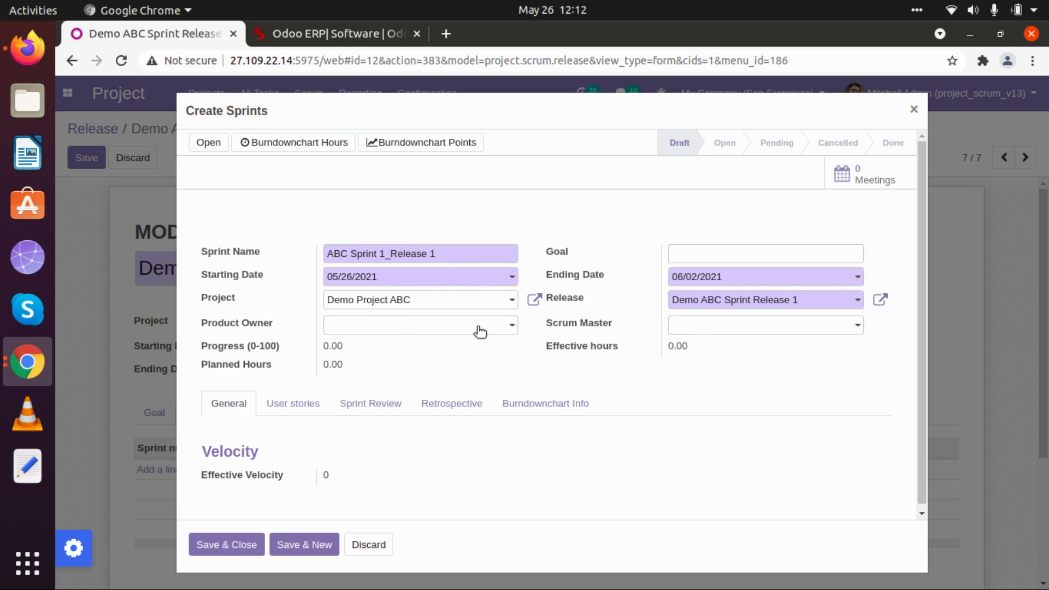
- Enter "Login Design Complete" as the sprint's goal
click(696, 250)
text(Login Design Complte)
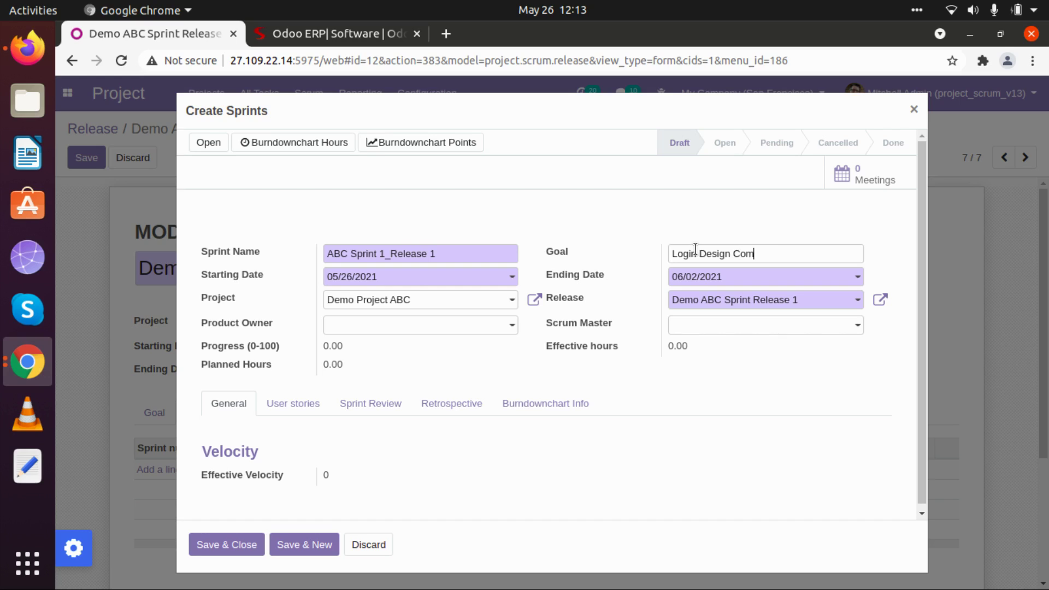
key(BackSpace)
key(BackSpace)
text(ete)
- Assign Product Owner as the sprint's product owner and ScrumMaster as its scrum master
click(363, 327)
click(359, 371)
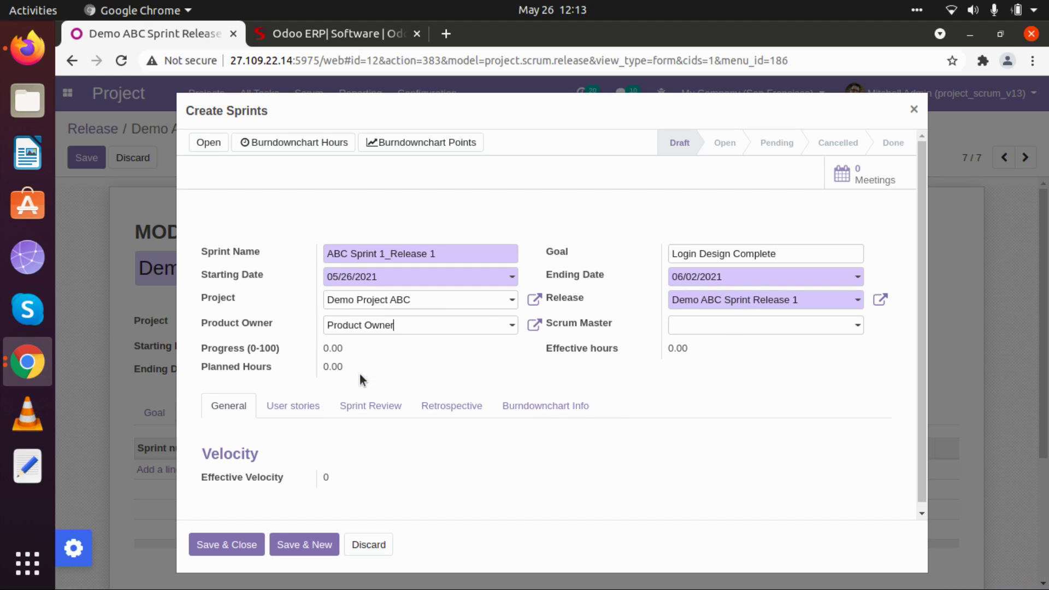
click(729, 331)
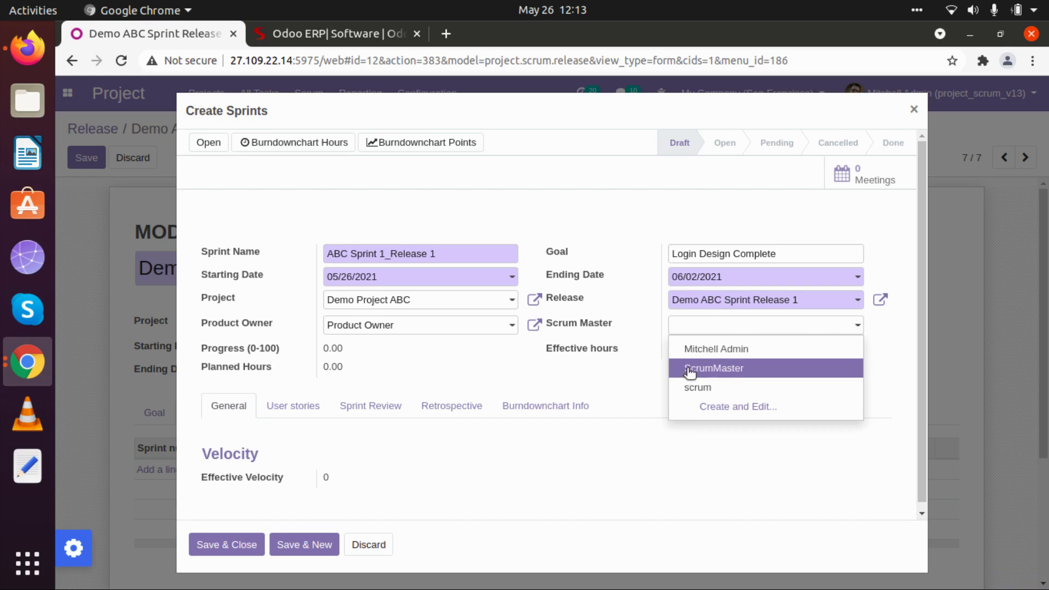
click(687, 369)
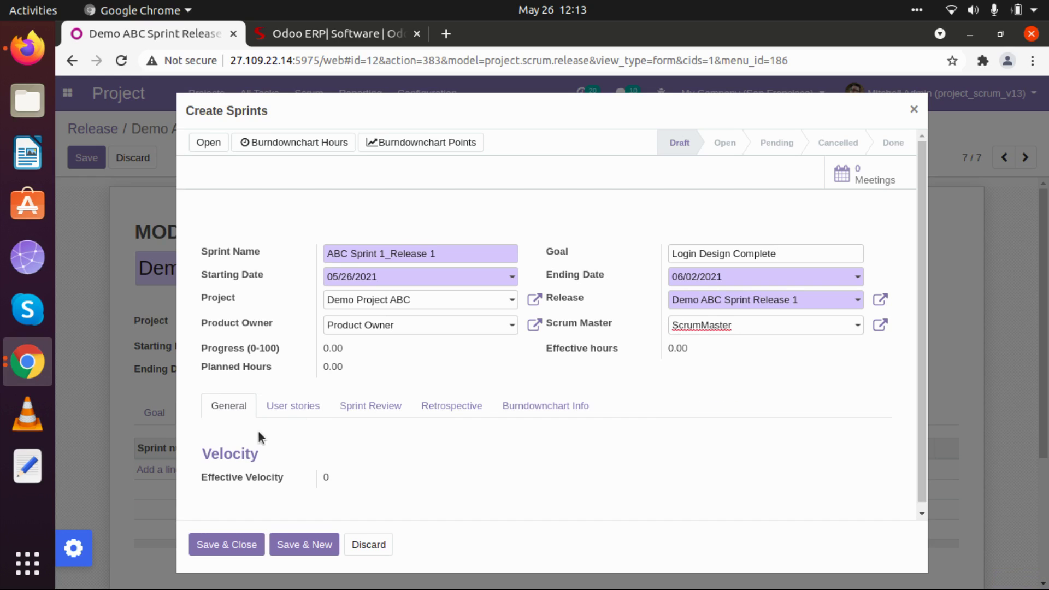
- Check the sprint's Sprint Review section and return to its user stories list
click(287, 409)
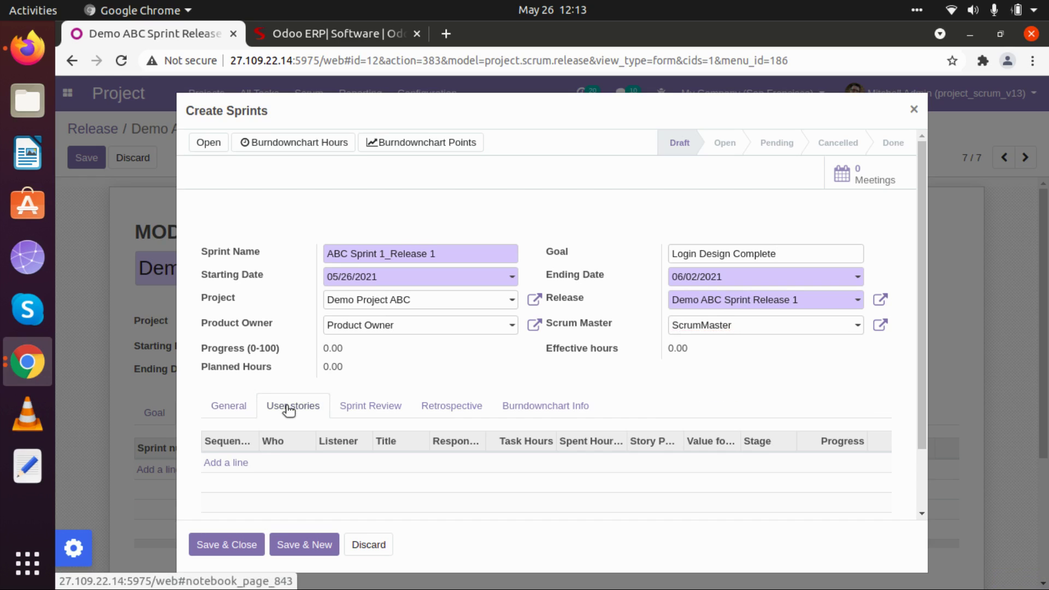
click(377, 411)
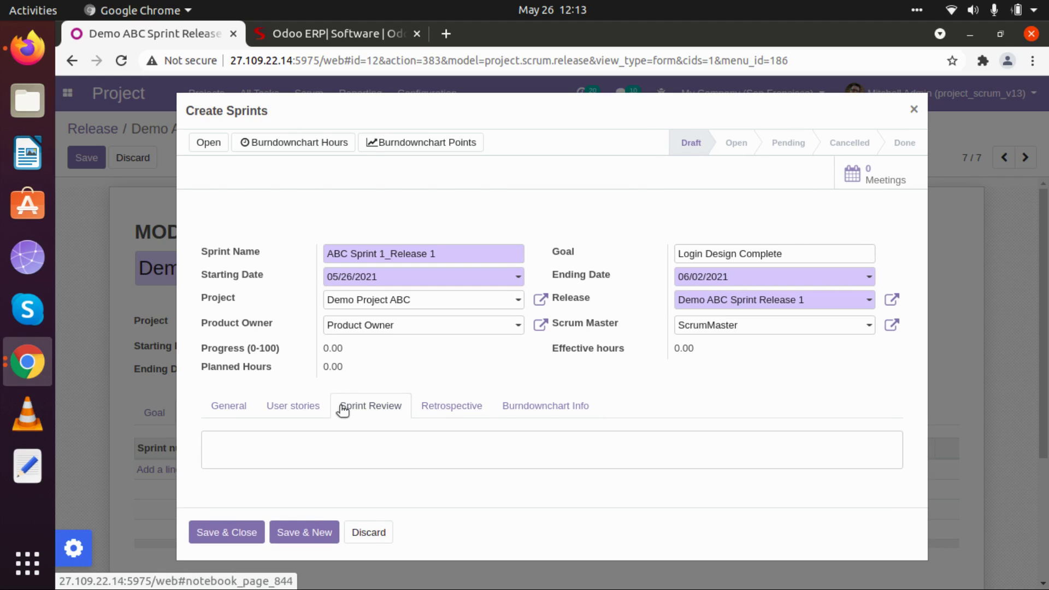
click(269, 405)
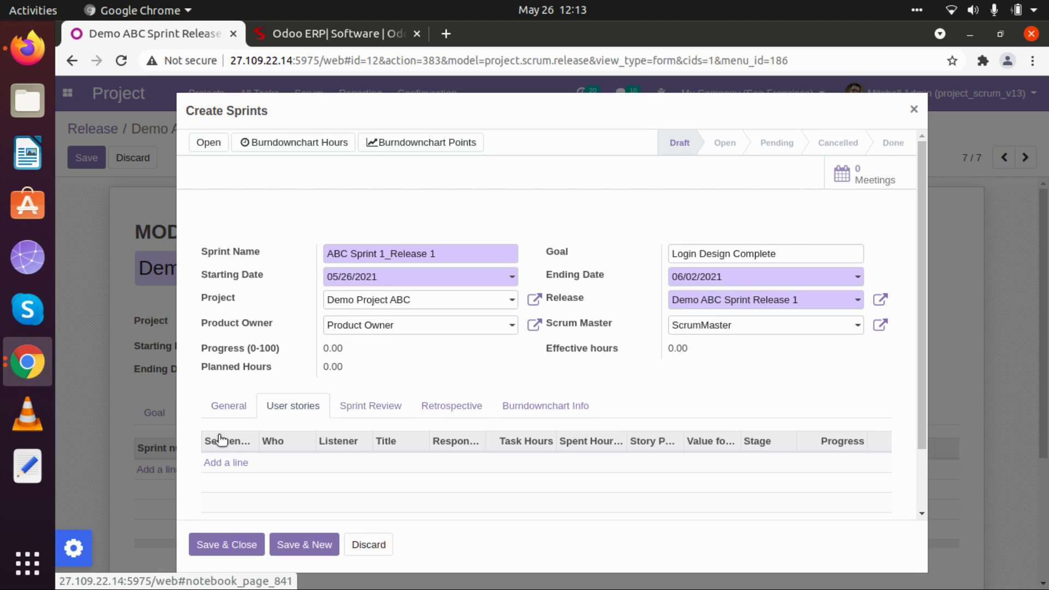
- Save the first sprint and start another one in the release, named "ABC Sprint 2 Release 1"
click(305, 543)
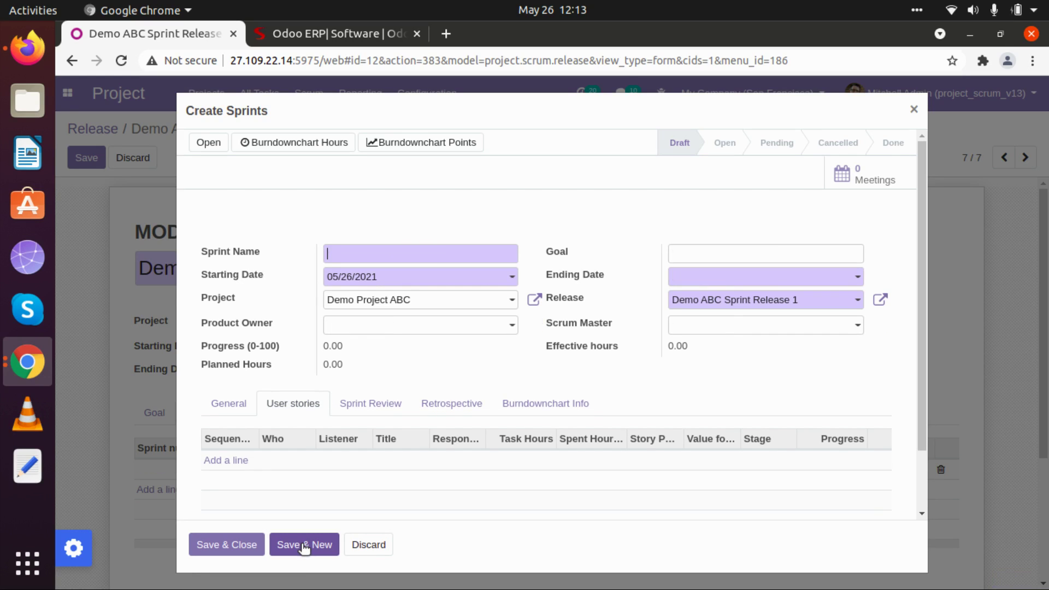
click(347, 251)
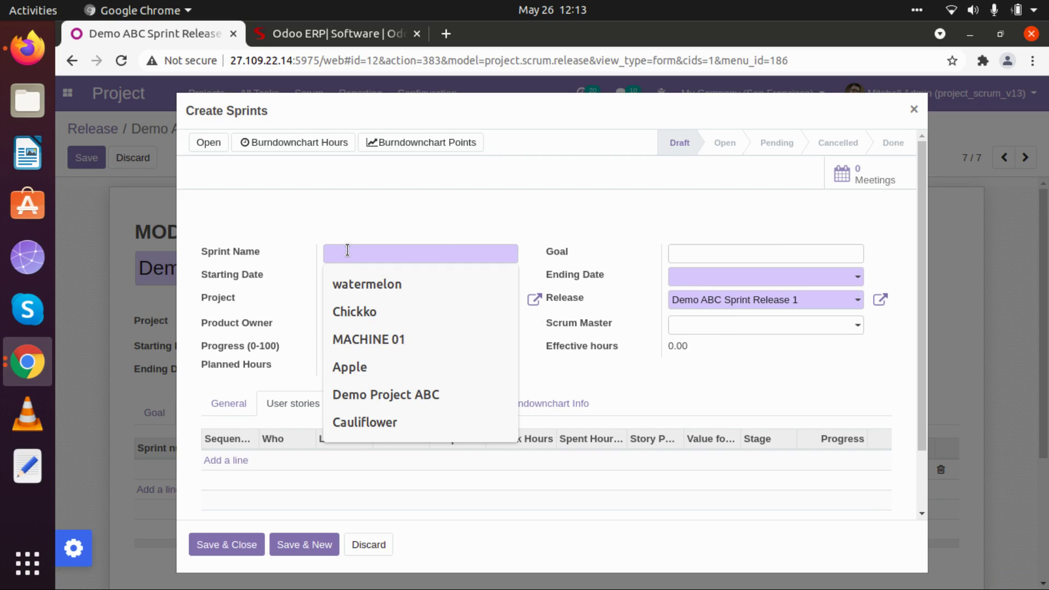
text(ABC)
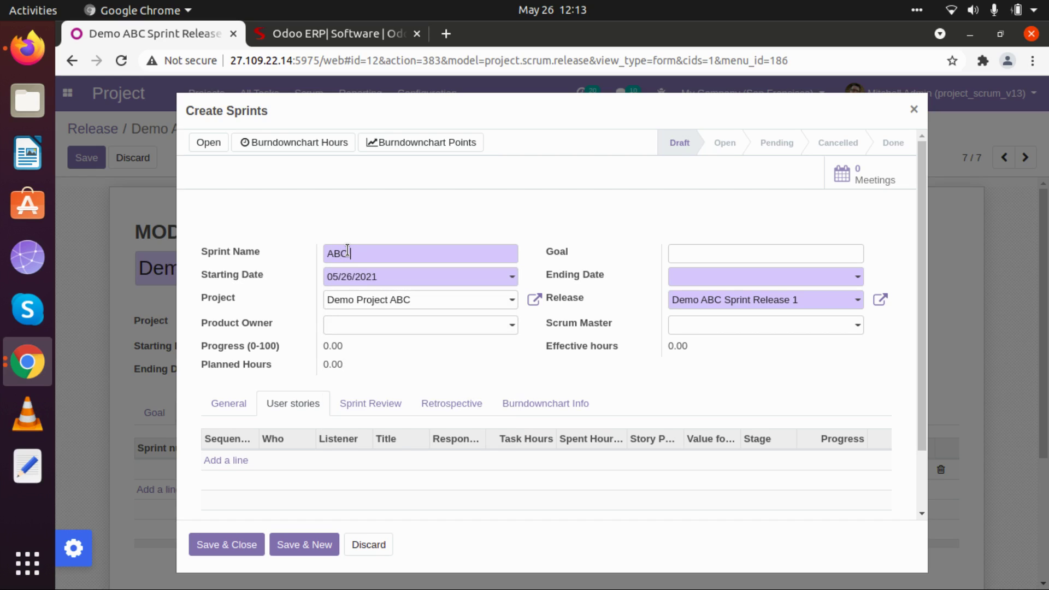
text( Sprint 1)
key(BackSpace)
key(BackSpace)
text(2 Release 1)
- Set the second sprint's starting date to 06/02/2021 and its ending date to 06/09/2021
click(405, 280)
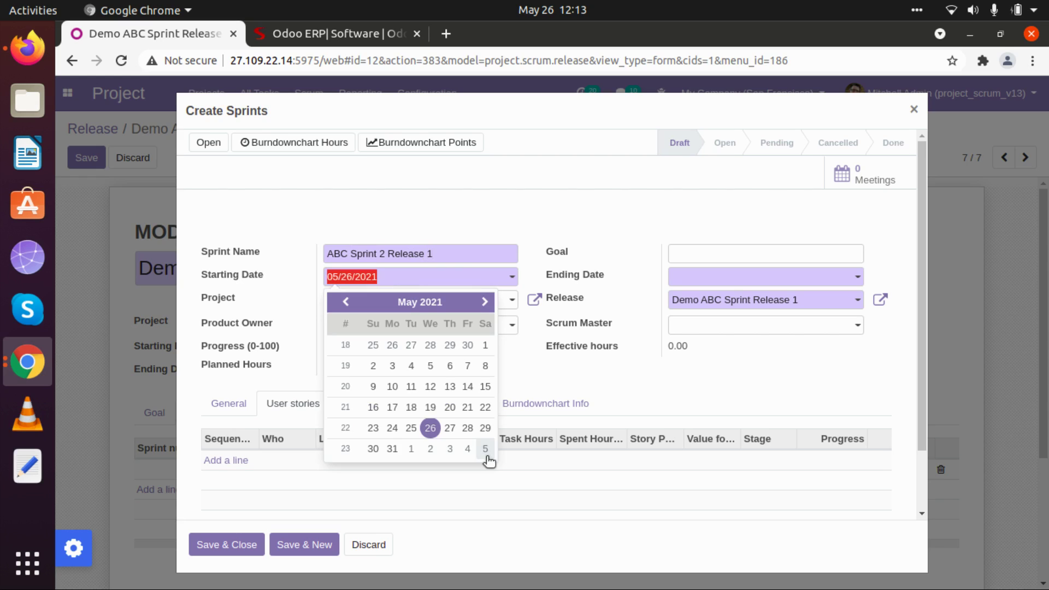
click(428, 456)
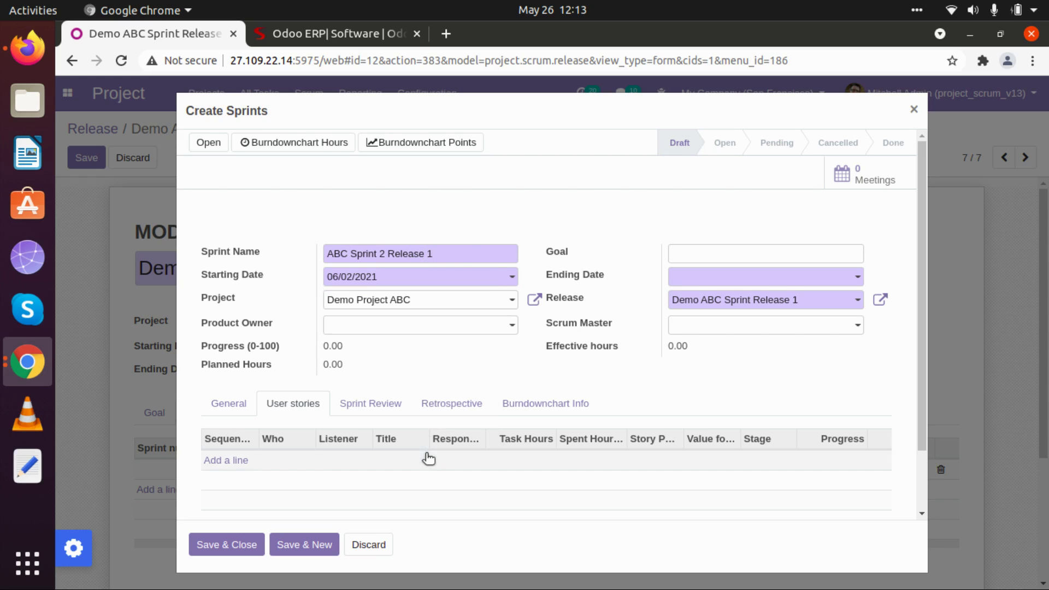
click(692, 281)
click(830, 301)
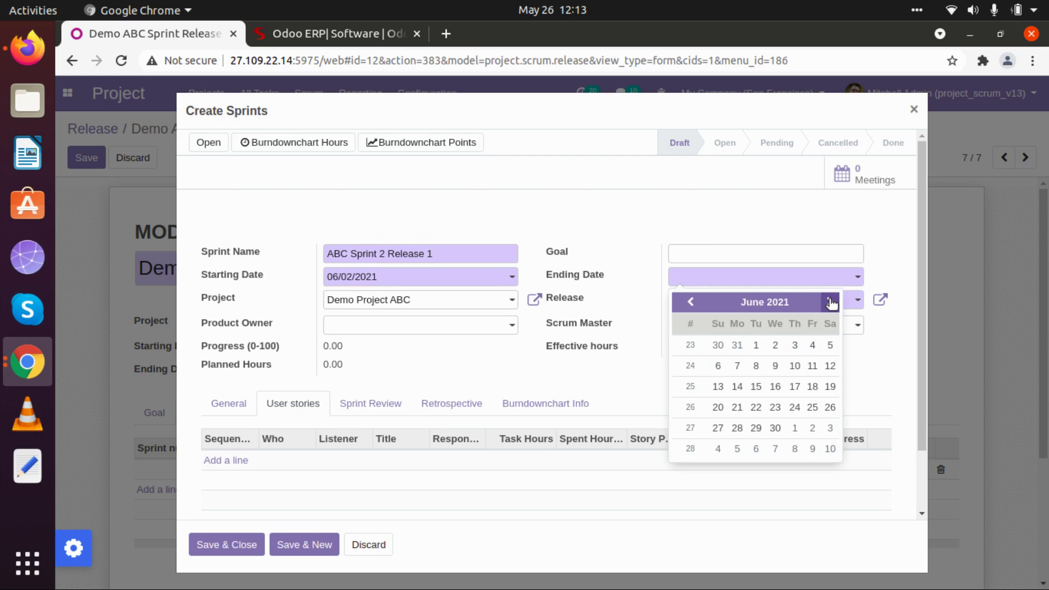
click(774, 366)
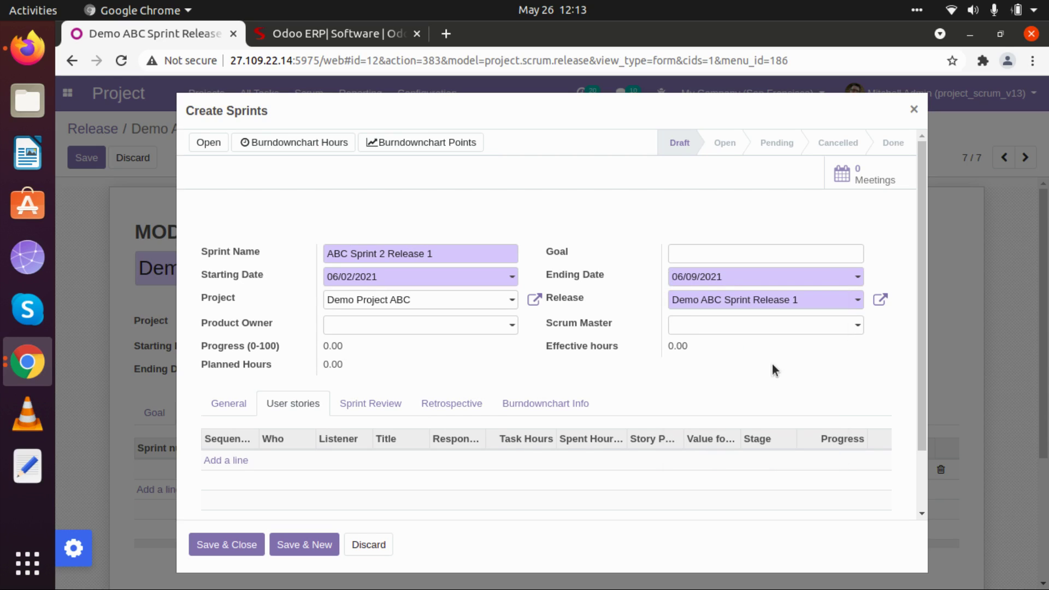
- Enter "Registration Design" as the second sprint's goal and assign Product Owner and ScrumMaster to the matching roles
click(693, 255)
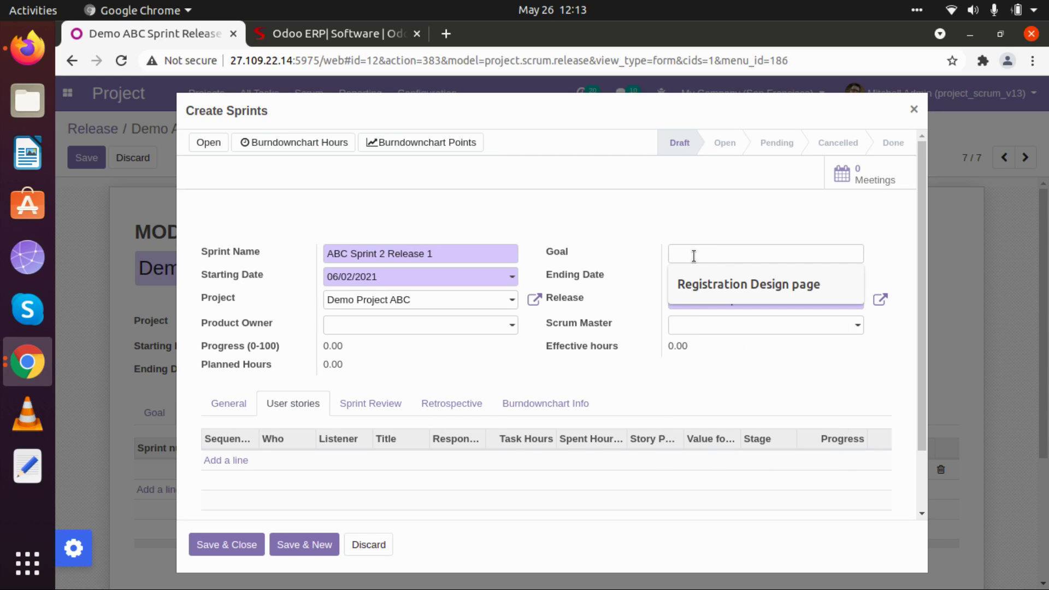
text(Registration Design)
click(400, 328)
click(400, 367)
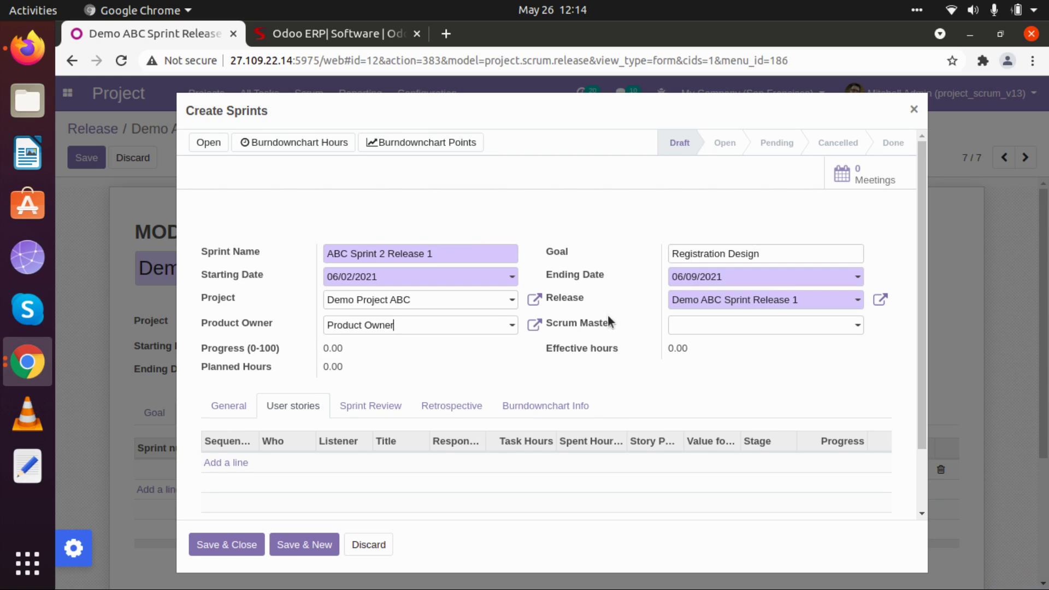
click(695, 326)
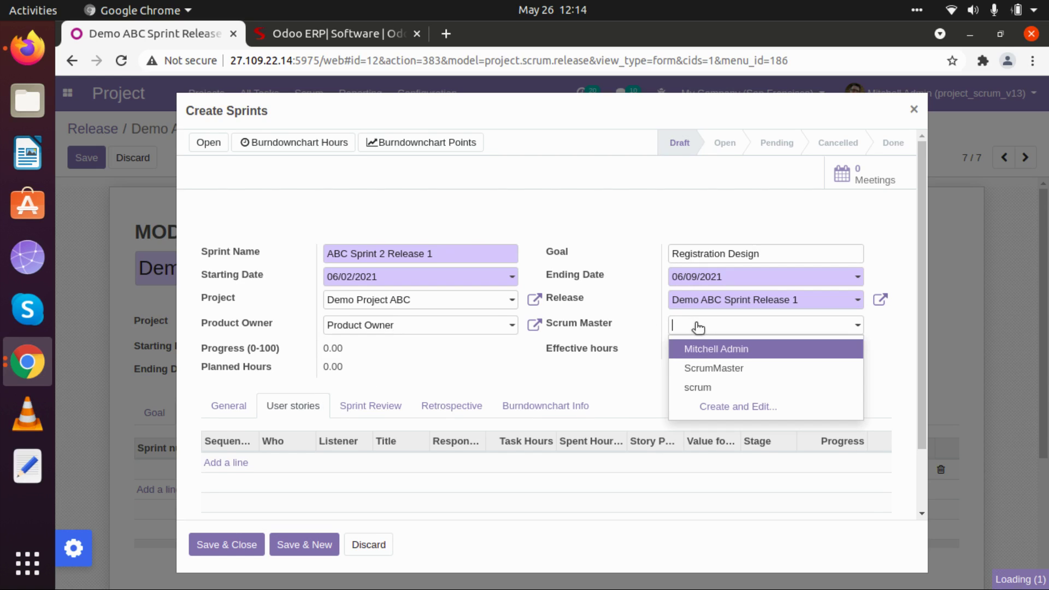
click(699, 369)
- Save and close the second sprint, and save the Demo ABC Sprint Release 1 record
click(218, 414)
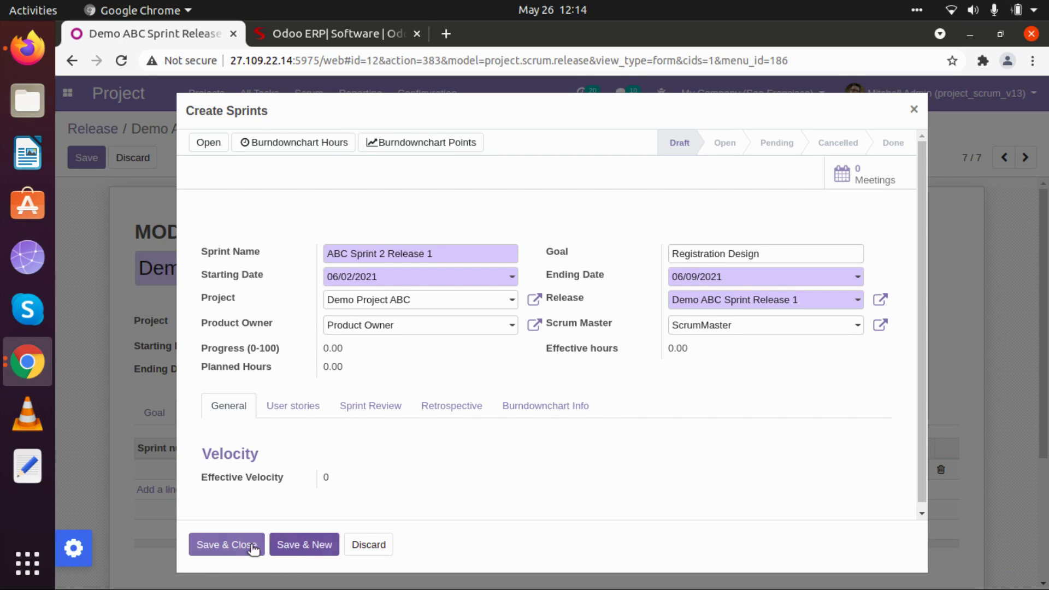
click(241, 544)
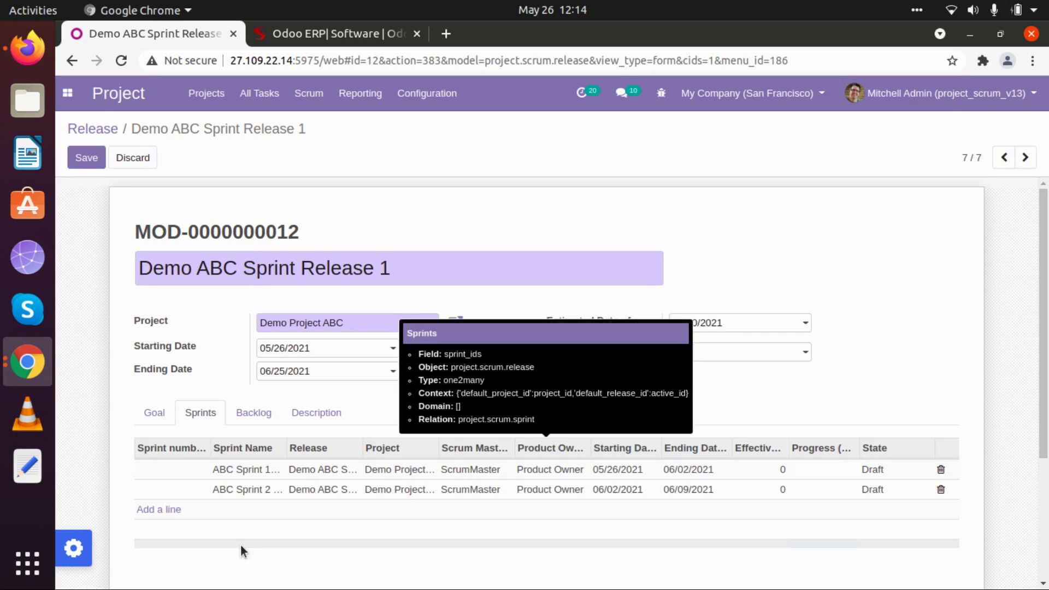
click(86, 158)
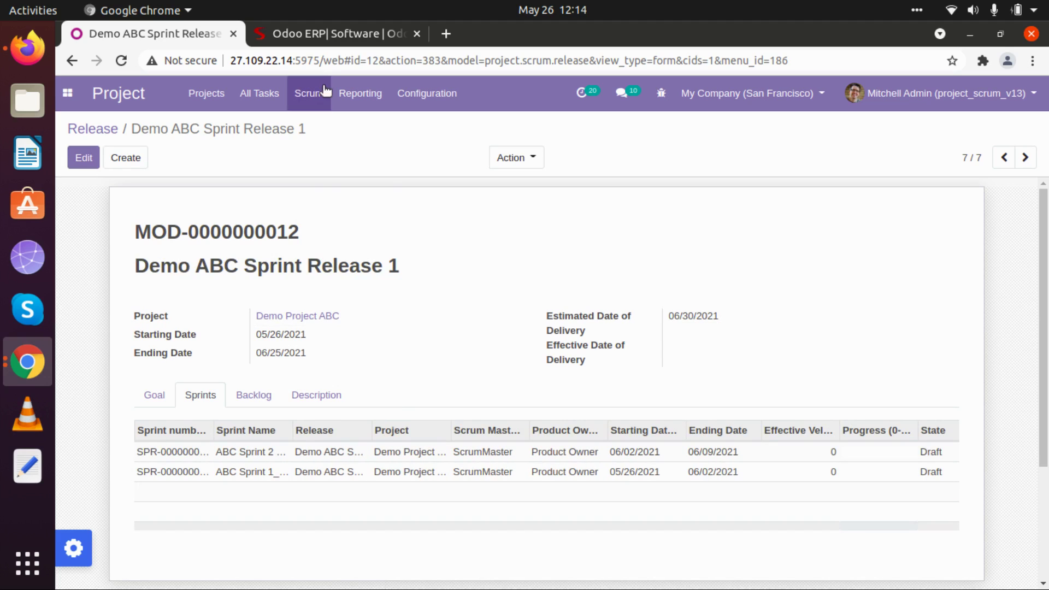
- Sort the Scrum list of all sprints by project and widen its Sprint Name column
click(315, 96)
click(328, 164)
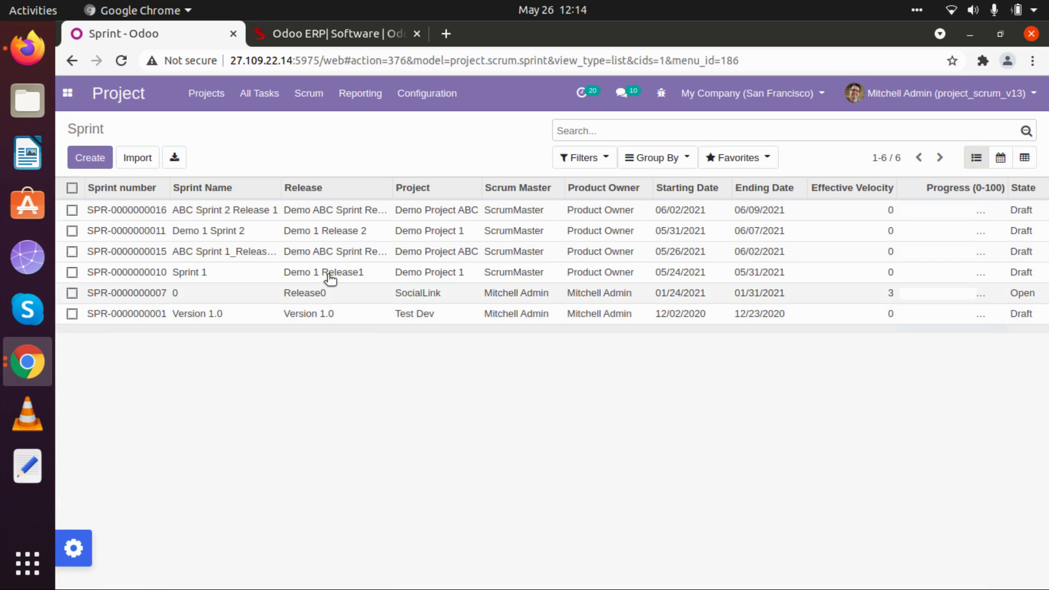
click(428, 189)
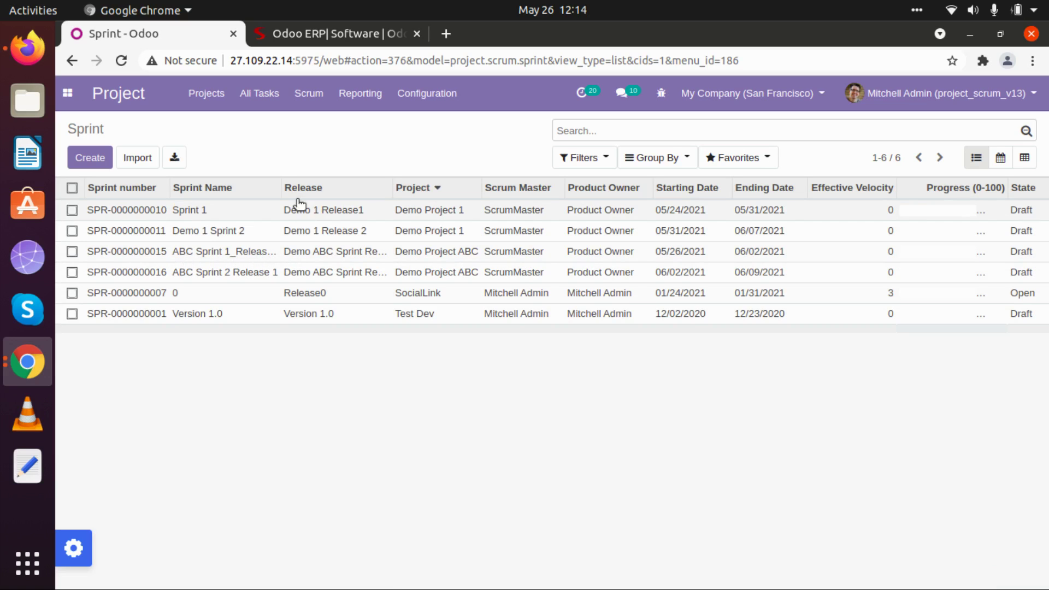
drag(279, 182, 299, 182)
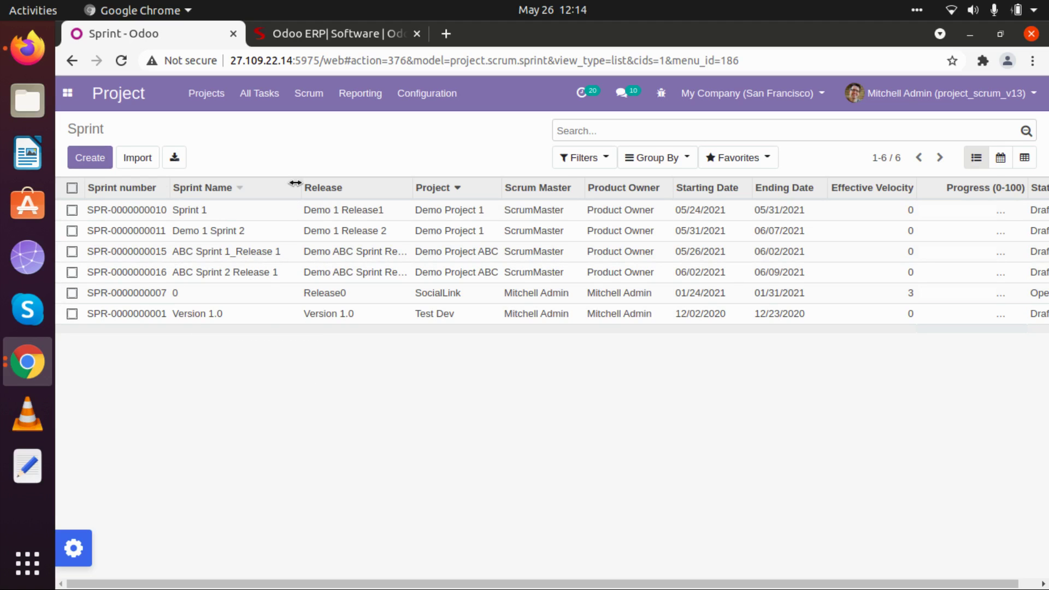
- Create a new sprint from the sprint list, named "ABC Sprint 3 Release 1"
click(90, 158)
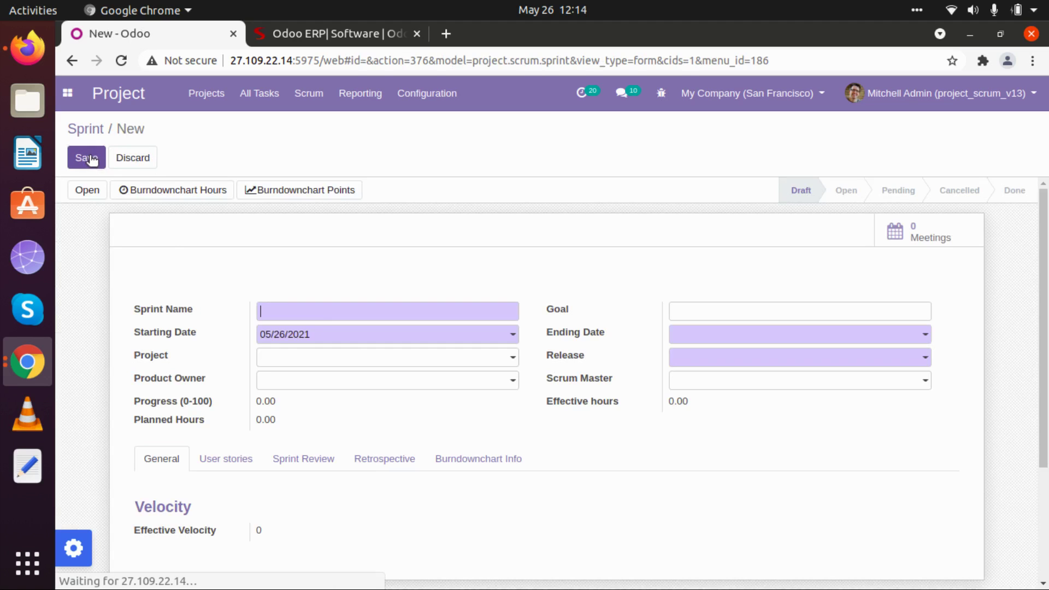
click(280, 309)
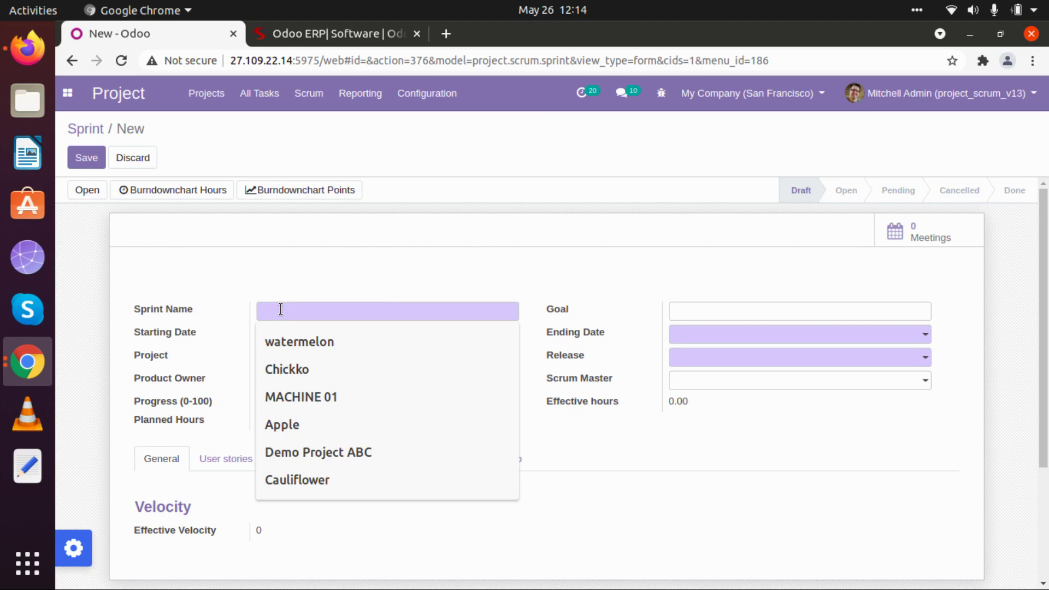
text(ABC)
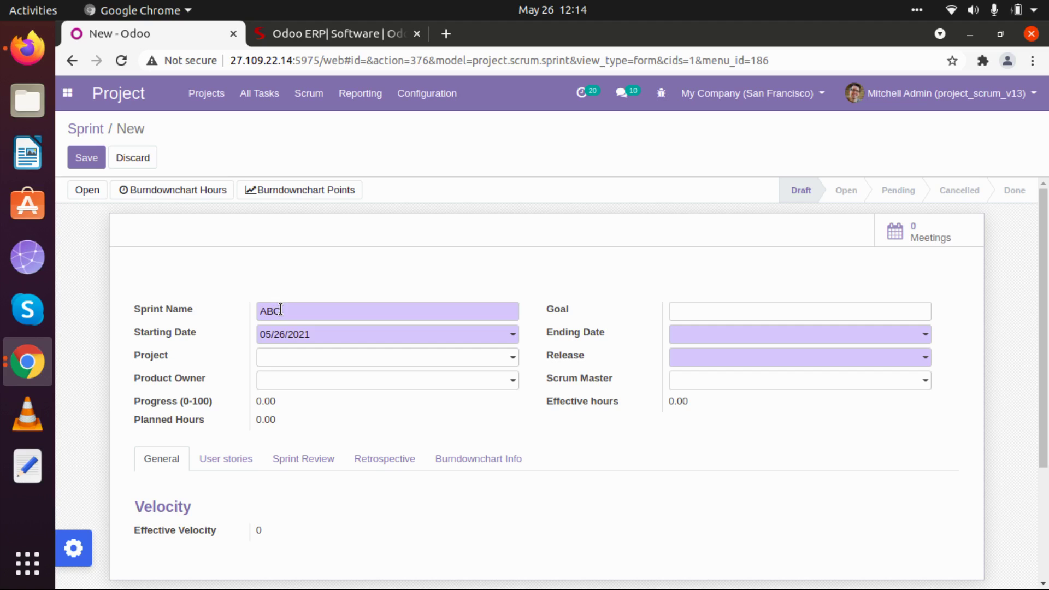
text( Sprint 3 Release 1)
- Set the third sprint's starting date to 06/09/2021 and its ending date to 06/22/2021
click(334, 334)
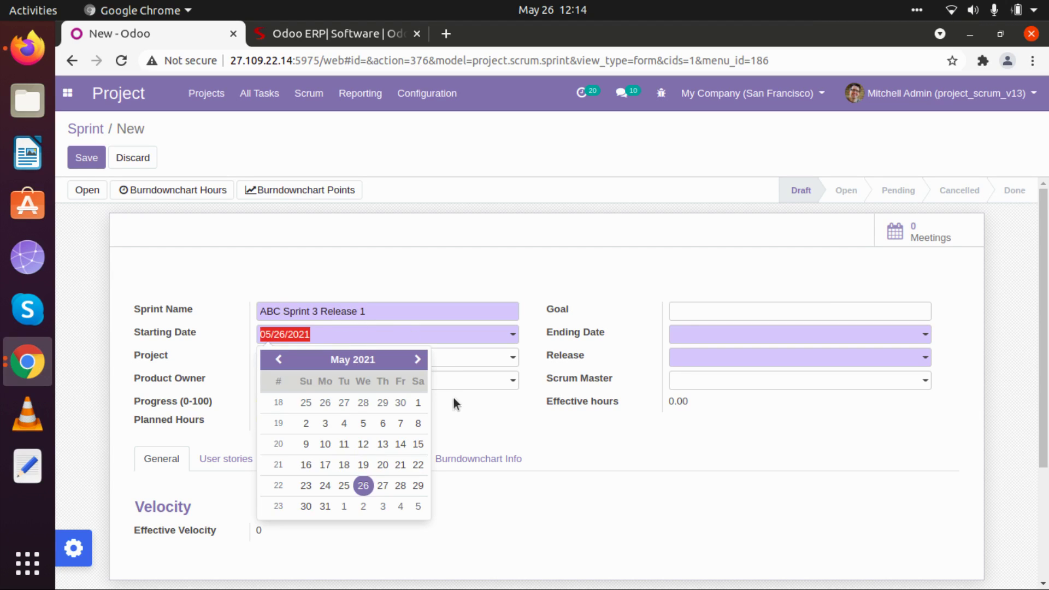
click(419, 360)
click(363, 424)
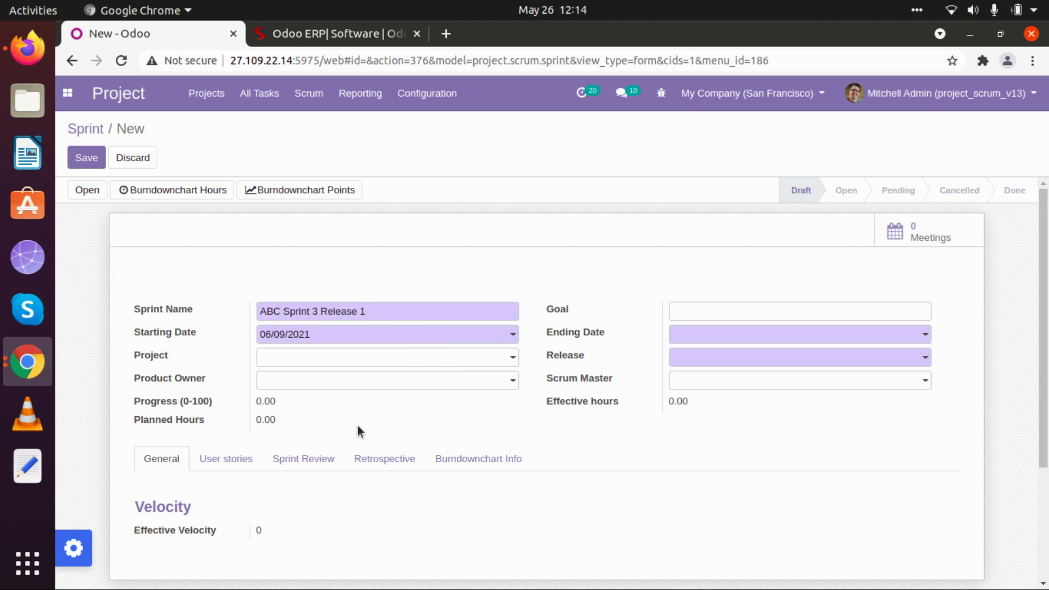
click(682, 335)
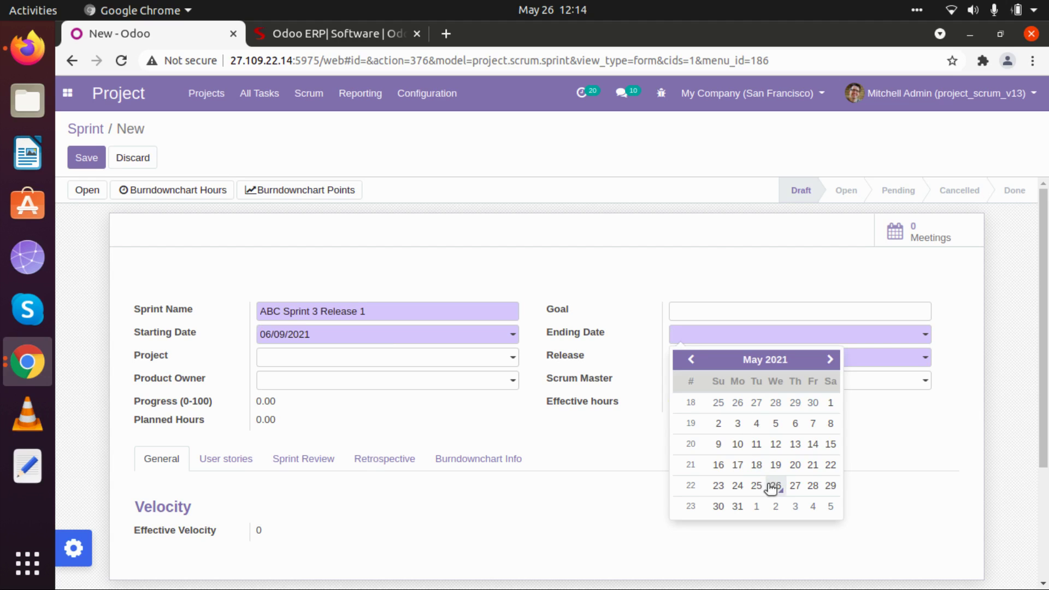
click(829, 360)
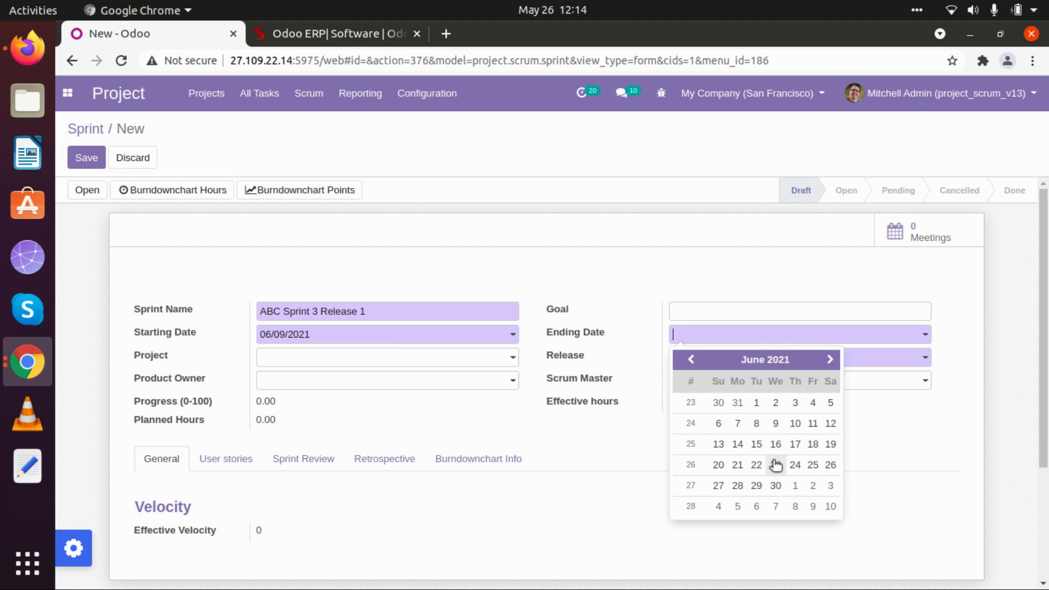
click(757, 465)
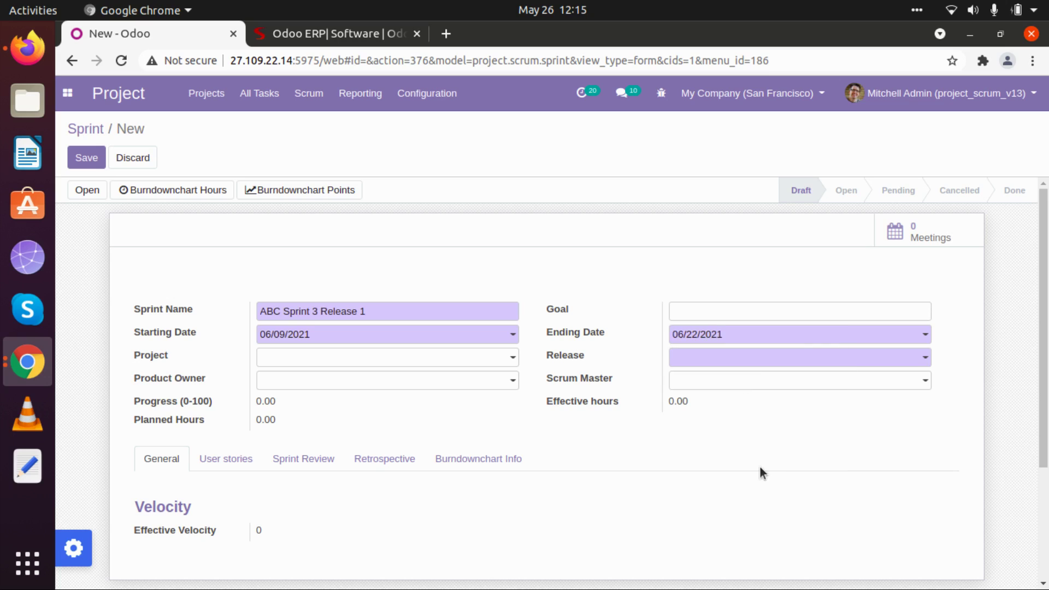
- Enter "Login And registration issues to be solved" as the third sprint's goal
click(689, 313)
text(L)
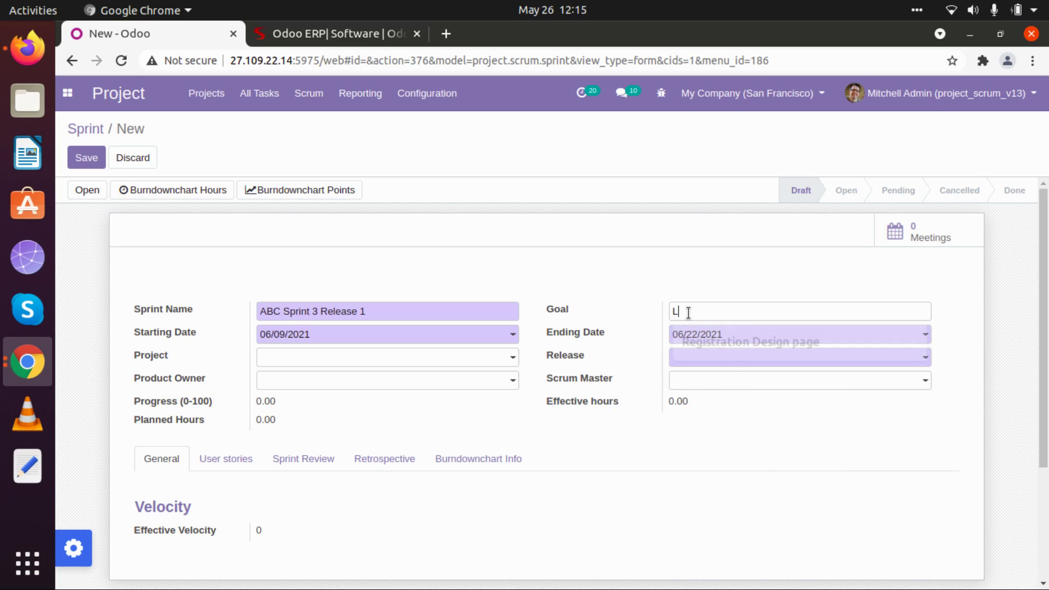
text(ogin And )
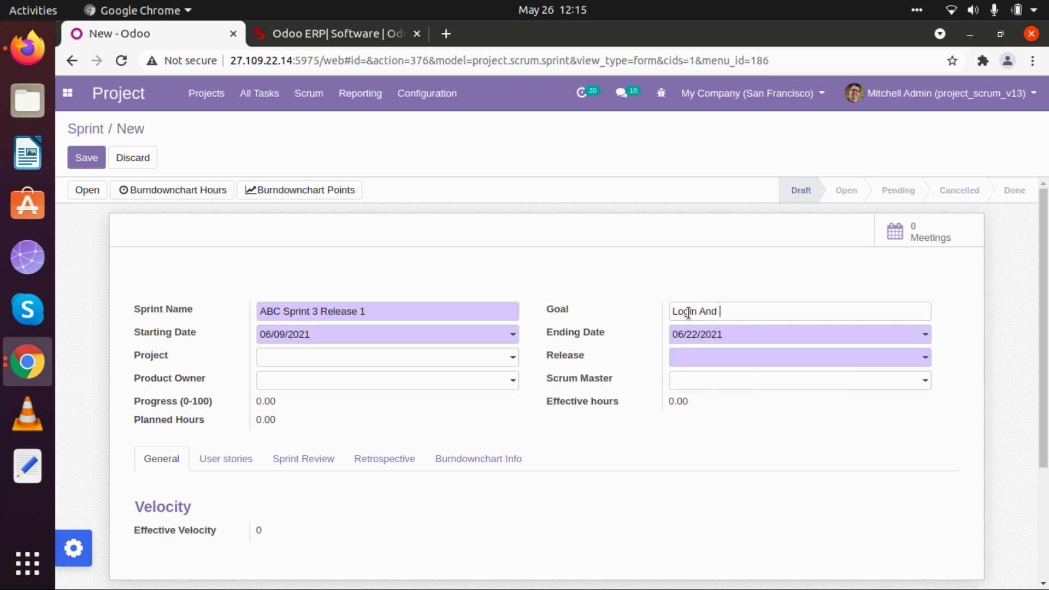
text(registario)
text(io)
key(BackSpace)
key(BackSpace)
text(ration issues to )
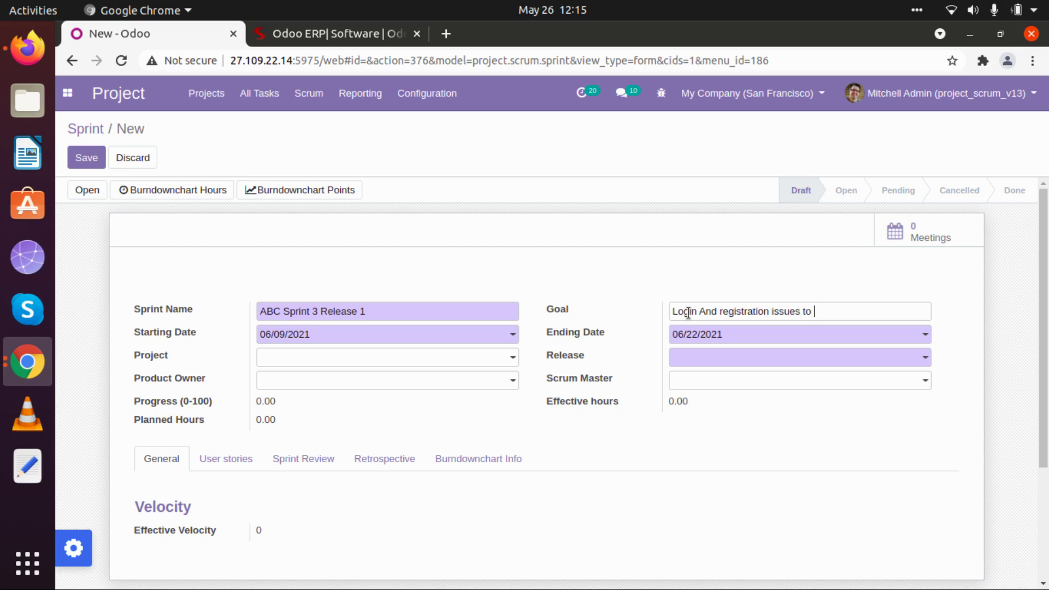
text(be solved)
- Link the third sprint to the project Demo Project ABC and the release Demo ABC Sprint Release 1
click(371, 361)
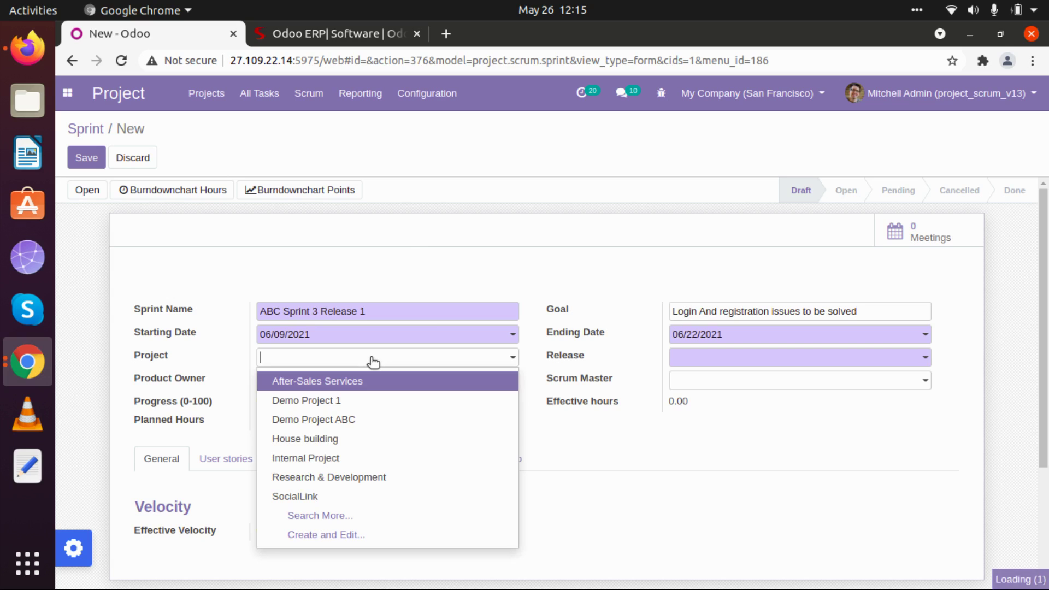
click(318, 419)
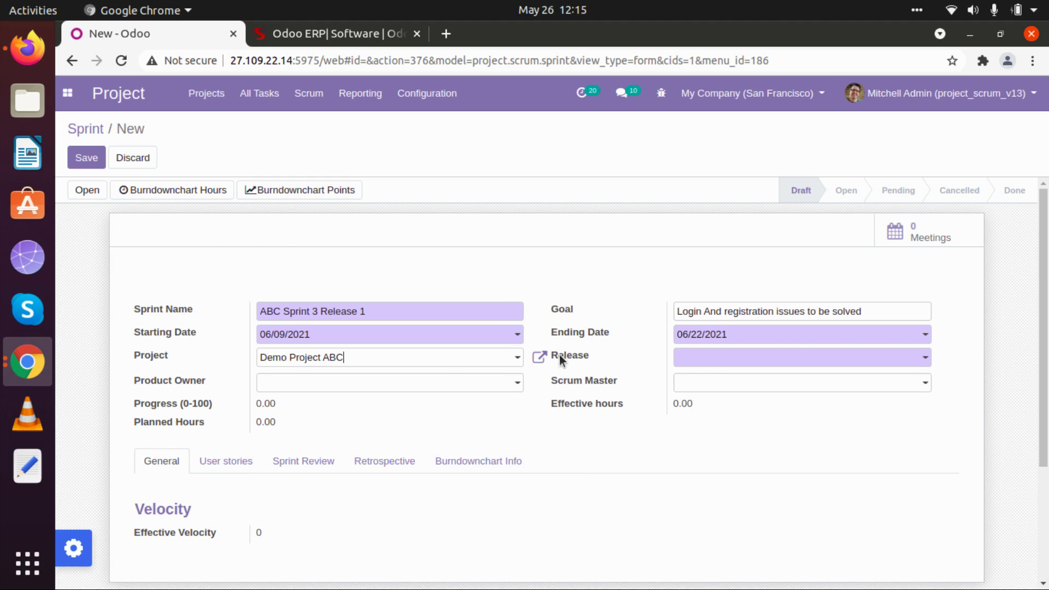
click(712, 362)
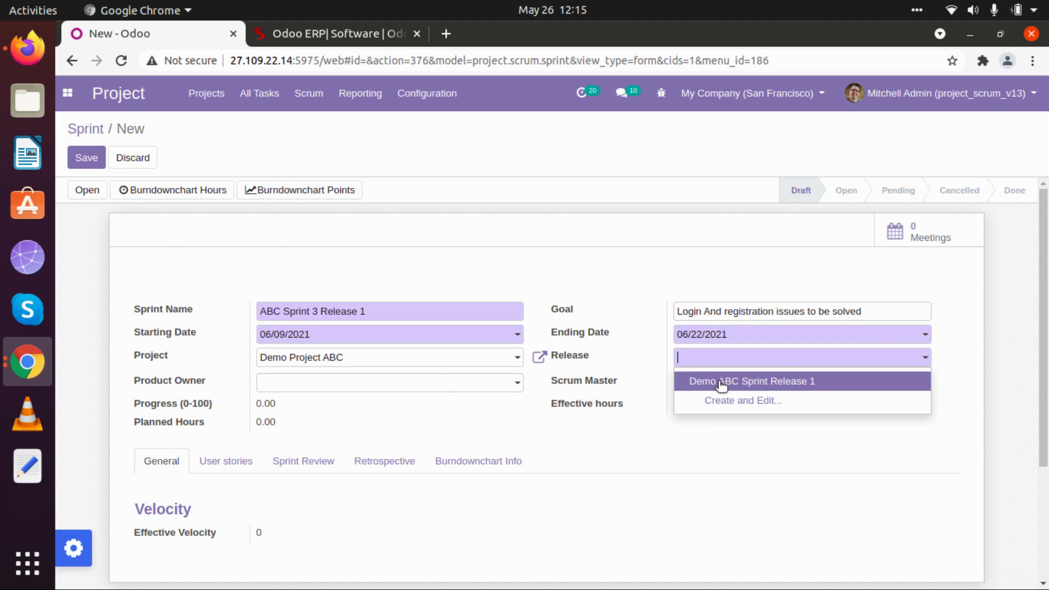
click(716, 381)
- Assign Product Owner as product owner and ScrumMaster as scrum master, and save the third sprint before returning to the sprint list
click(331, 384)
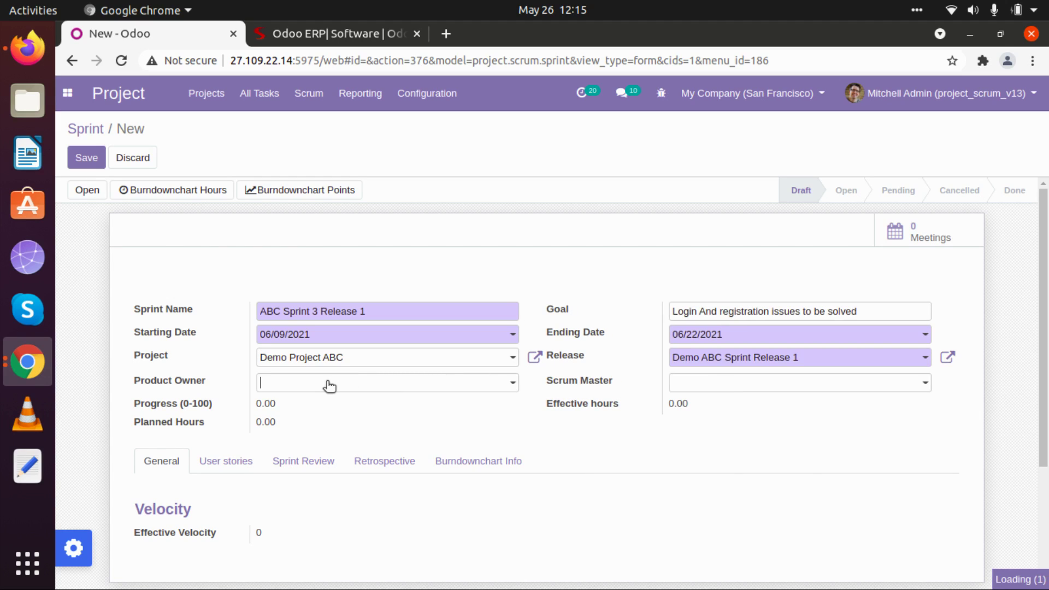
click(286, 427)
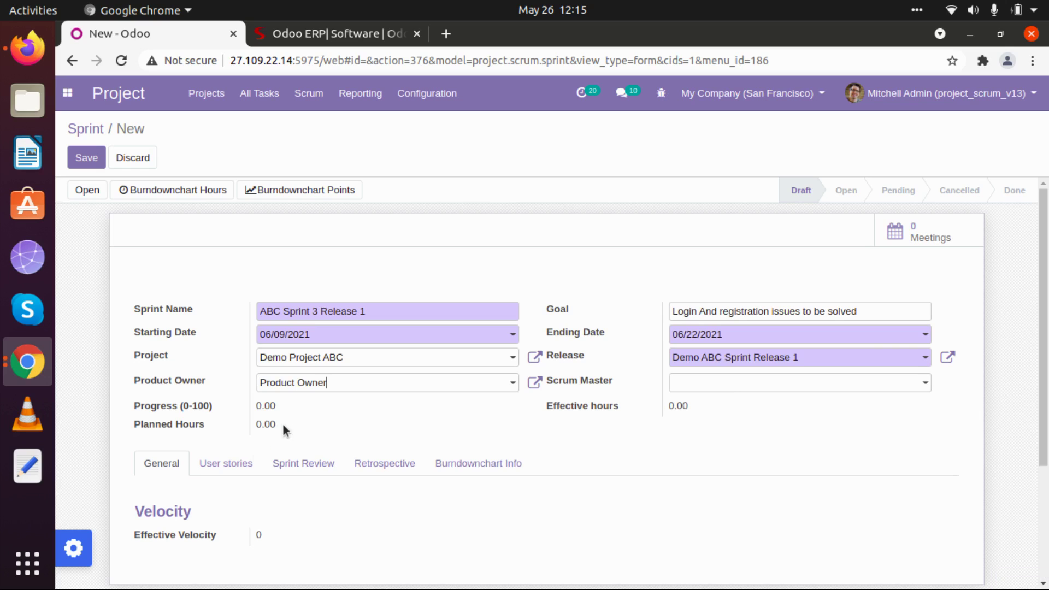
click(689, 383)
click(687, 426)
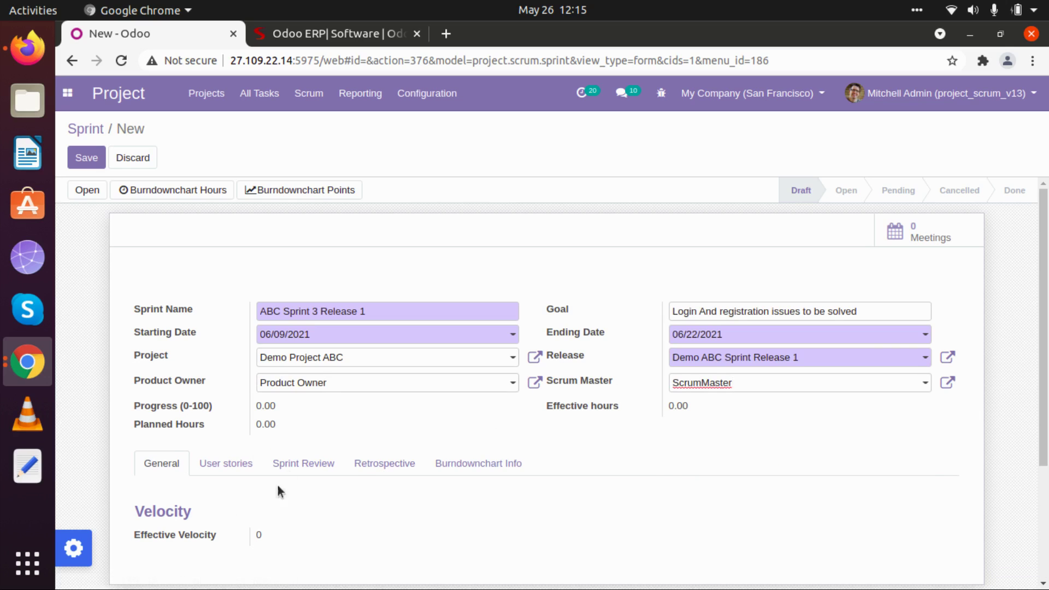
click(86, 157)
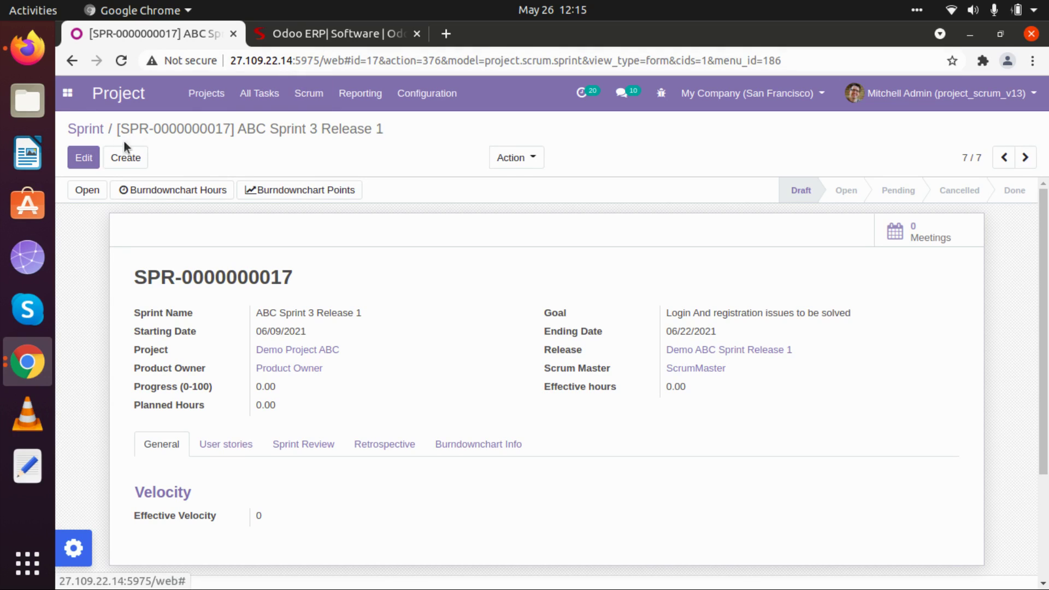
click(84, 128)
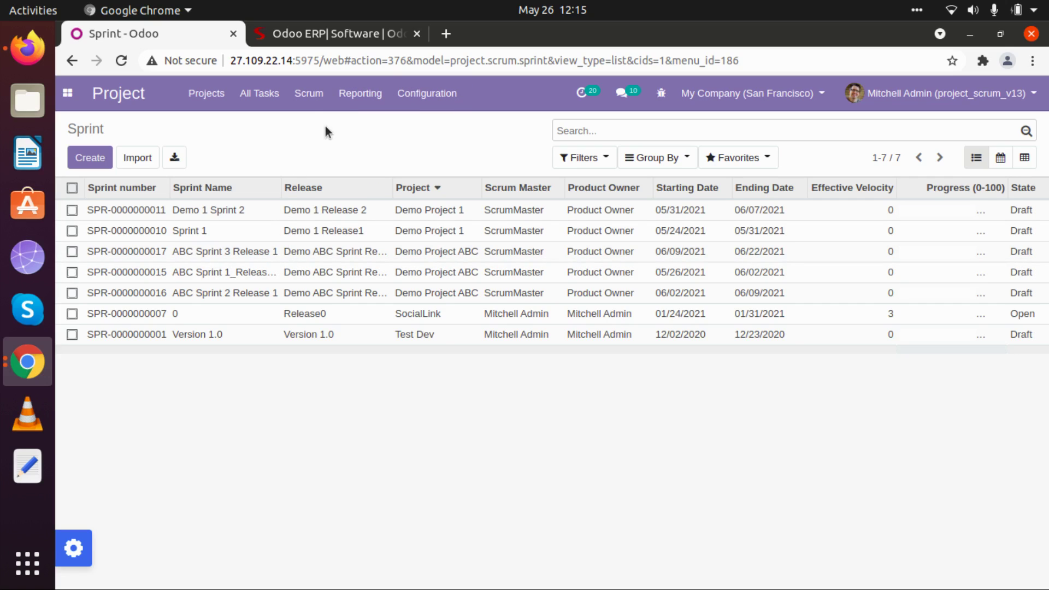
- Create a new scrum meeting with the subject "1 Scrum Meeting Demo ABC"
click(309, 103)
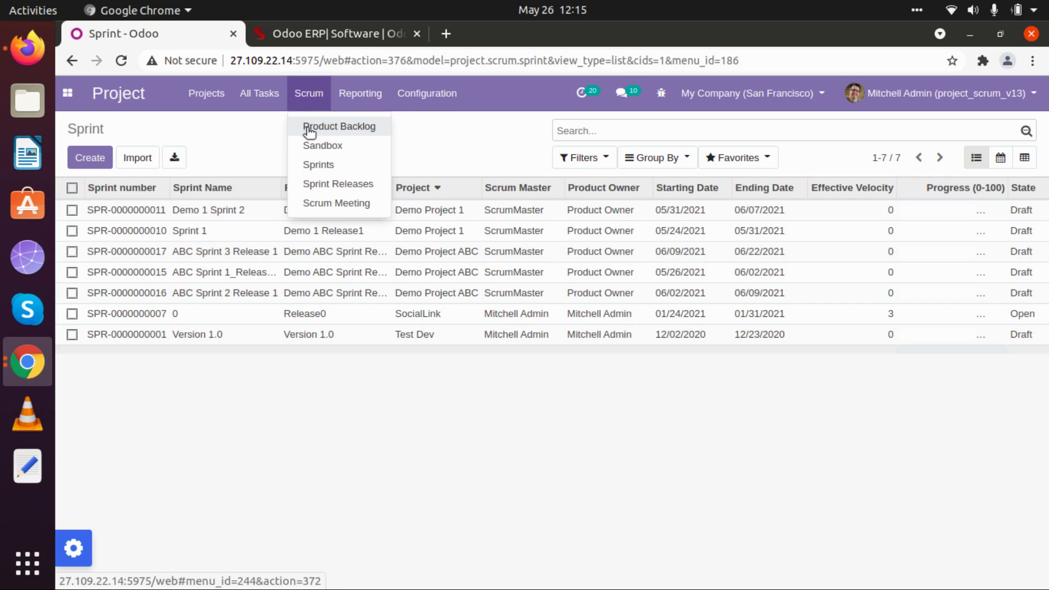
click(329, 203)
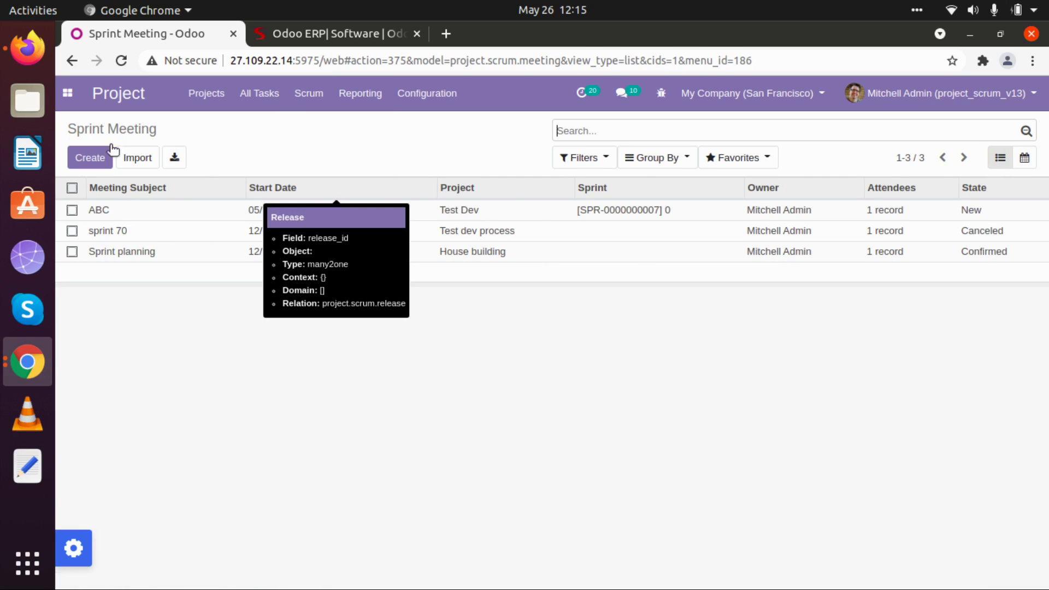
click(99, 161)
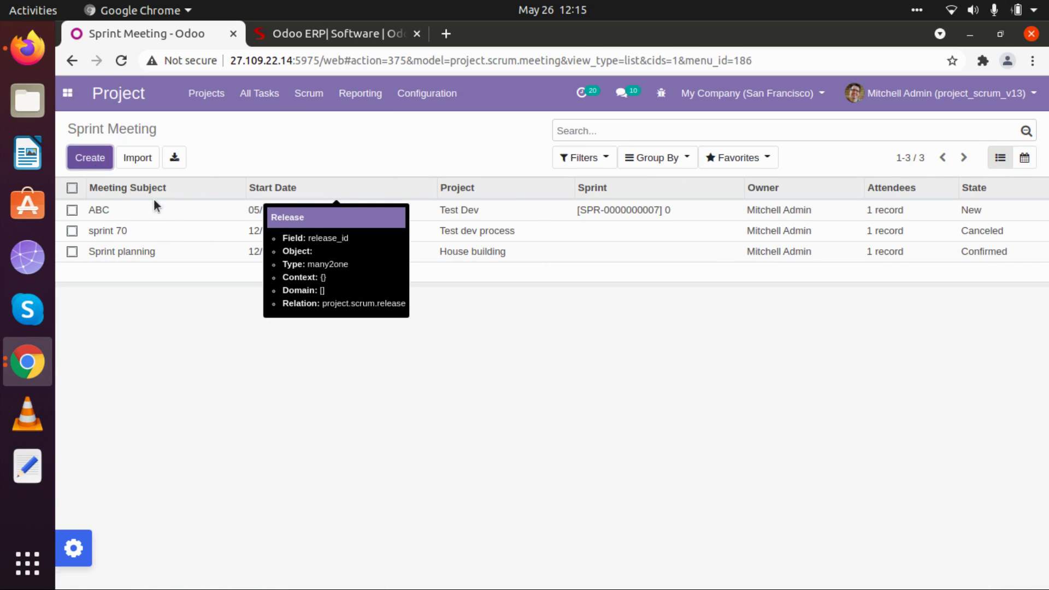
click(173, 269)
text(S)
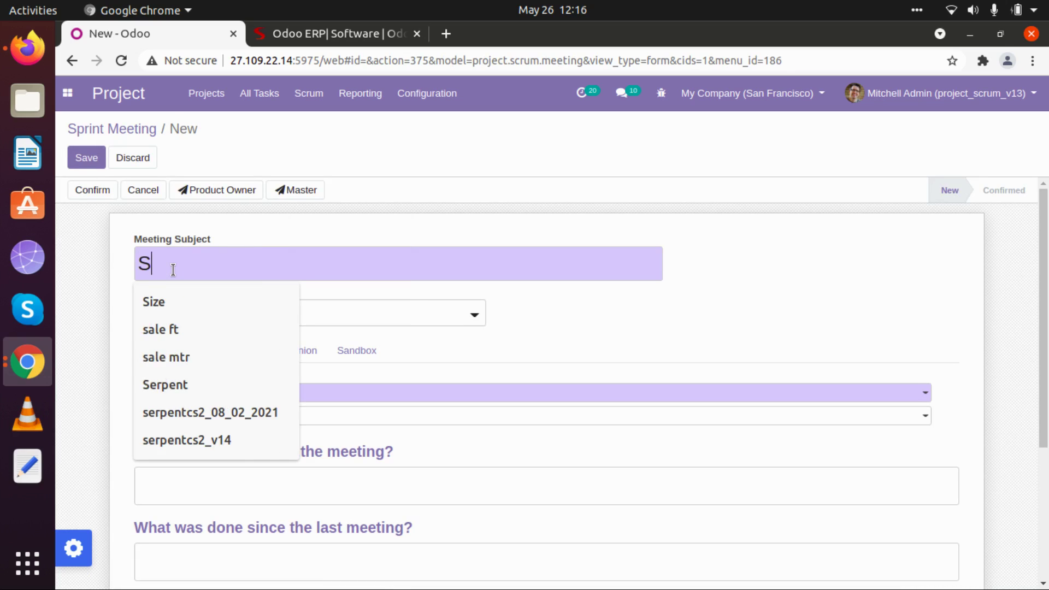
text(crum Meeting Demo )
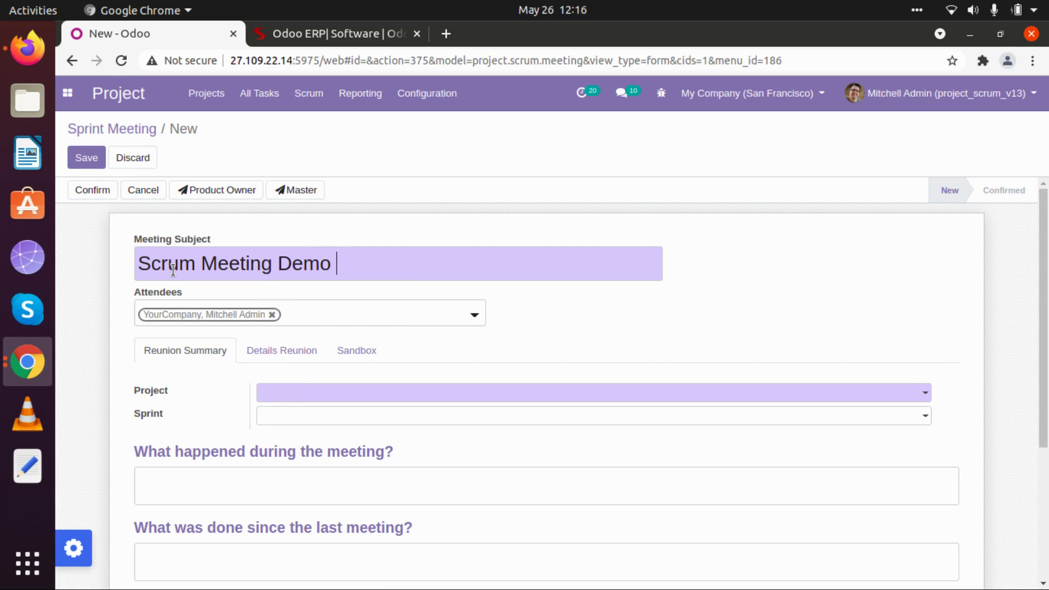
text(ABC)
key(Home)
text(1)
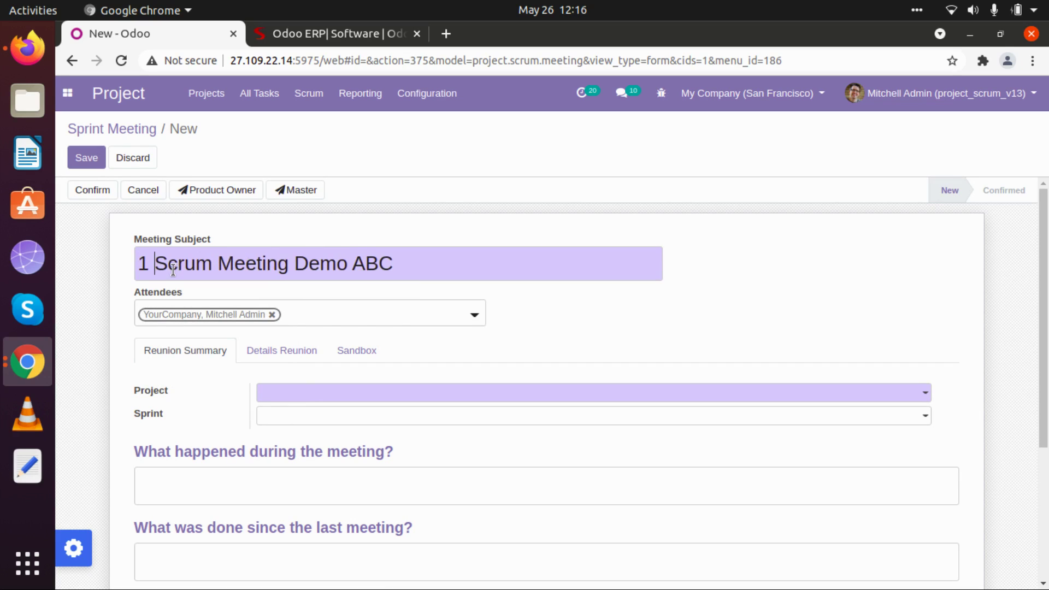
- Link the meeting to the project Demo Project ABC and the sprint ABC Sprint 1_Release 1
click(304, 391)
click(305, 452)
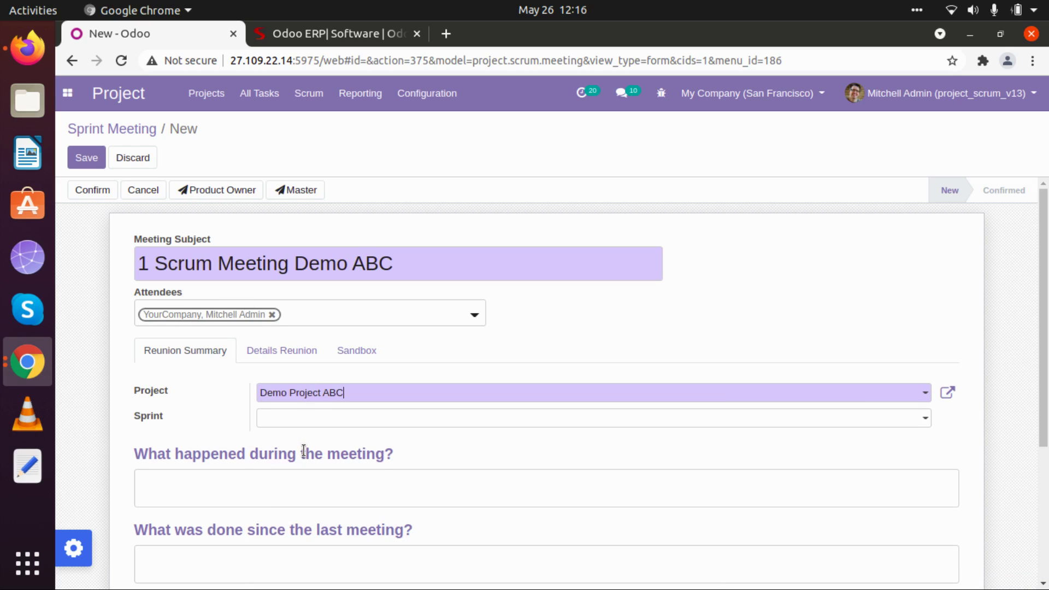
click(292, 417)
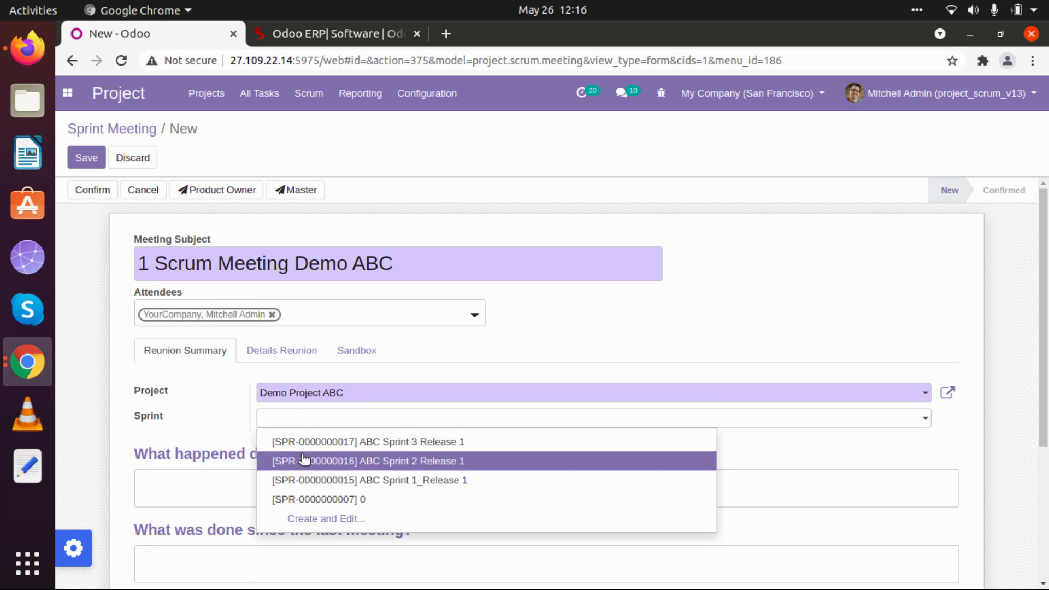
click(407, 481)
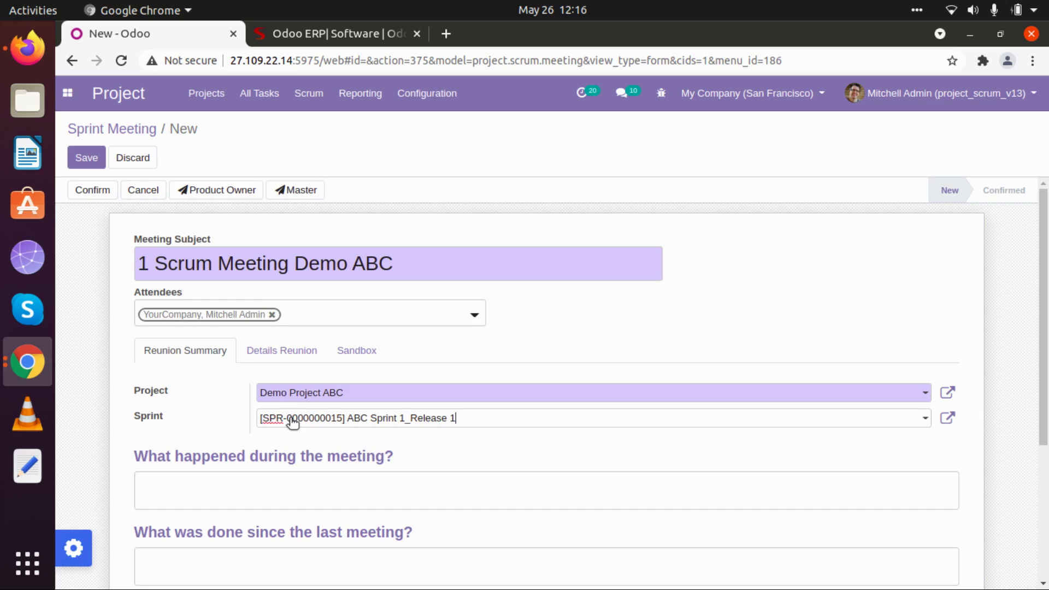
- Record "Login Design was finalized" as what happened during the meeting and "Login design was checked and shown to client" as done since the last one
scroll(290, 420, down, 2)
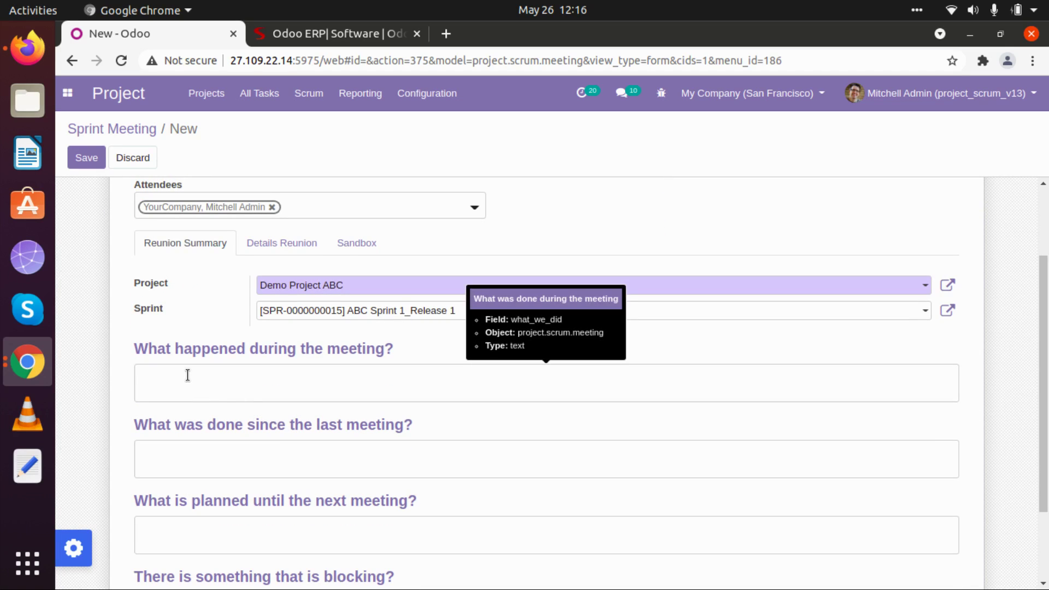
text(Login Design was finalized)
key(Tab)
text(Login design)
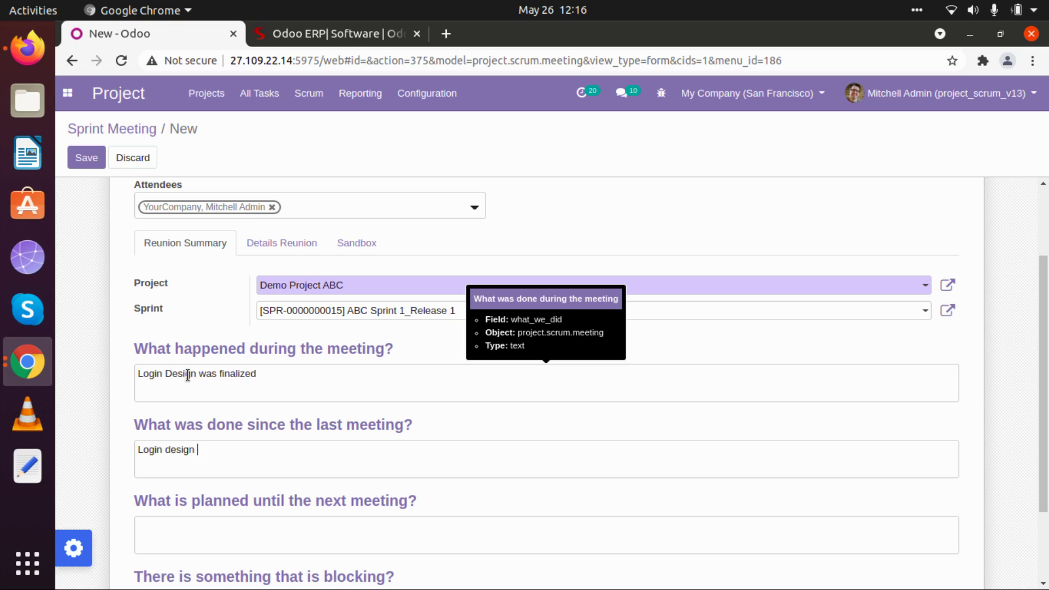
text( was checked and shown to)
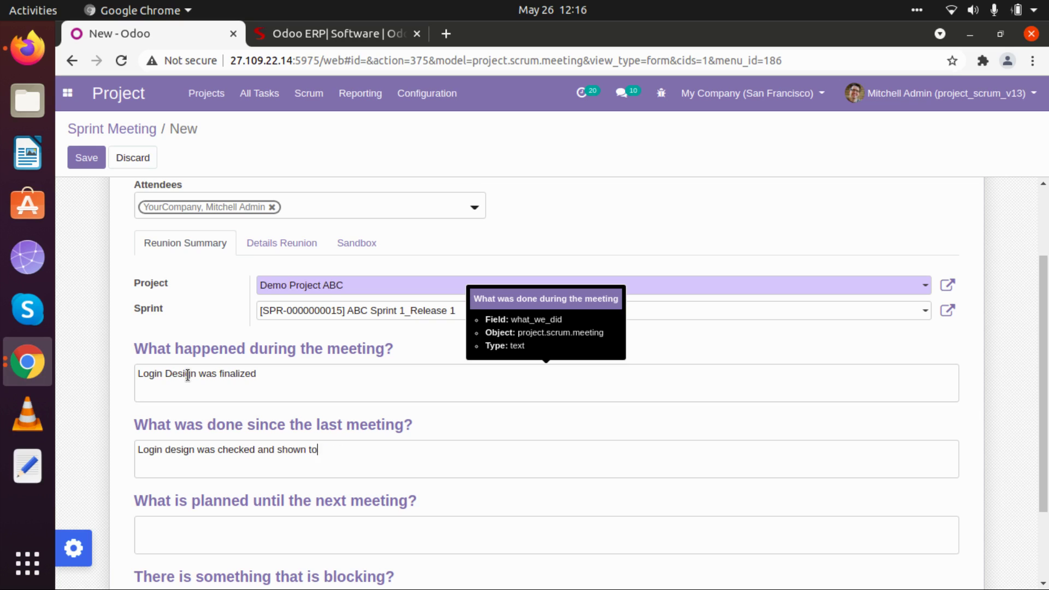
text( client)
- Enter "Regisstration design to be finalizad and shown to client for more information" as the plan until the next meeting and "NA" for blocking issues
scroll(188, 375, down, 2)
click(184, 431)
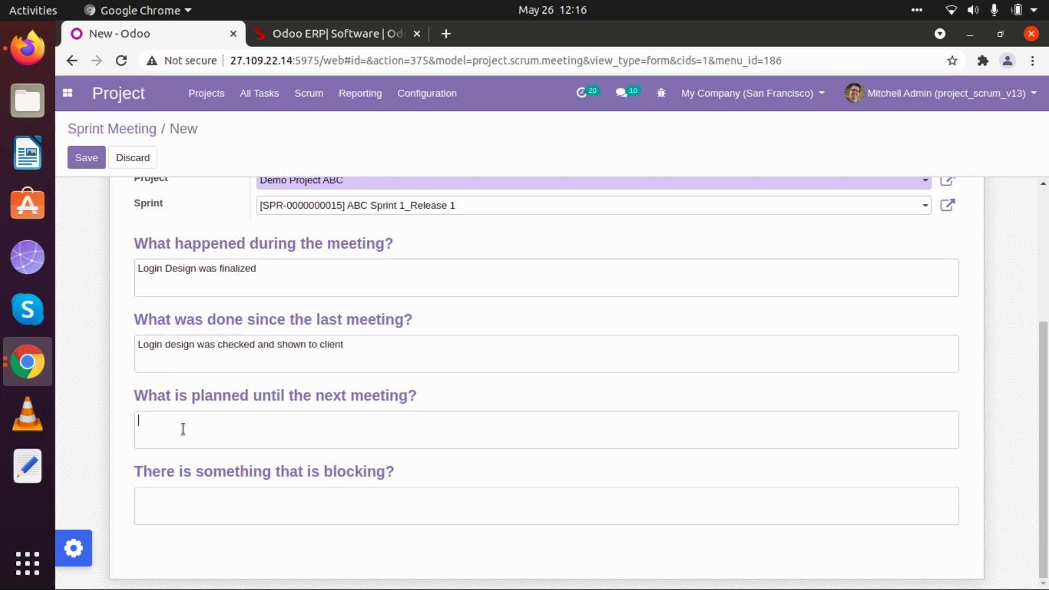
text(R)
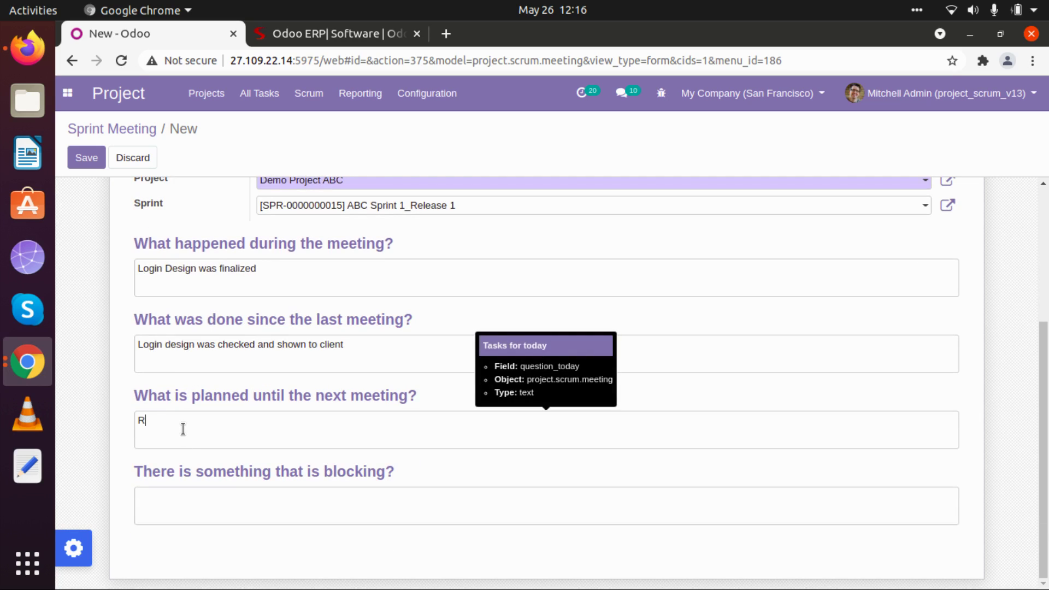
text(egisstration design to be fina)
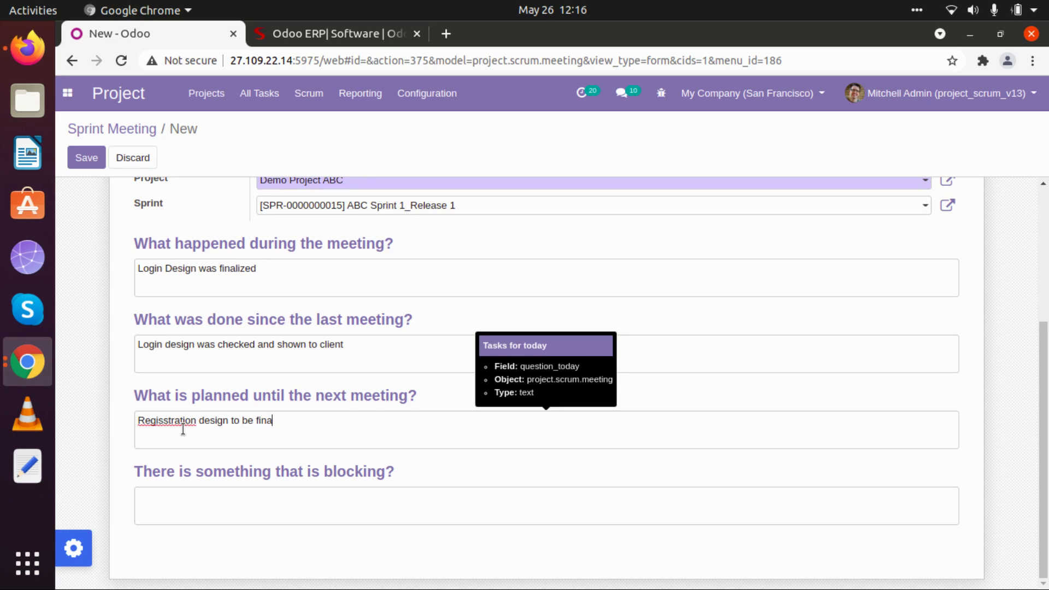
text(lizad and shown to)
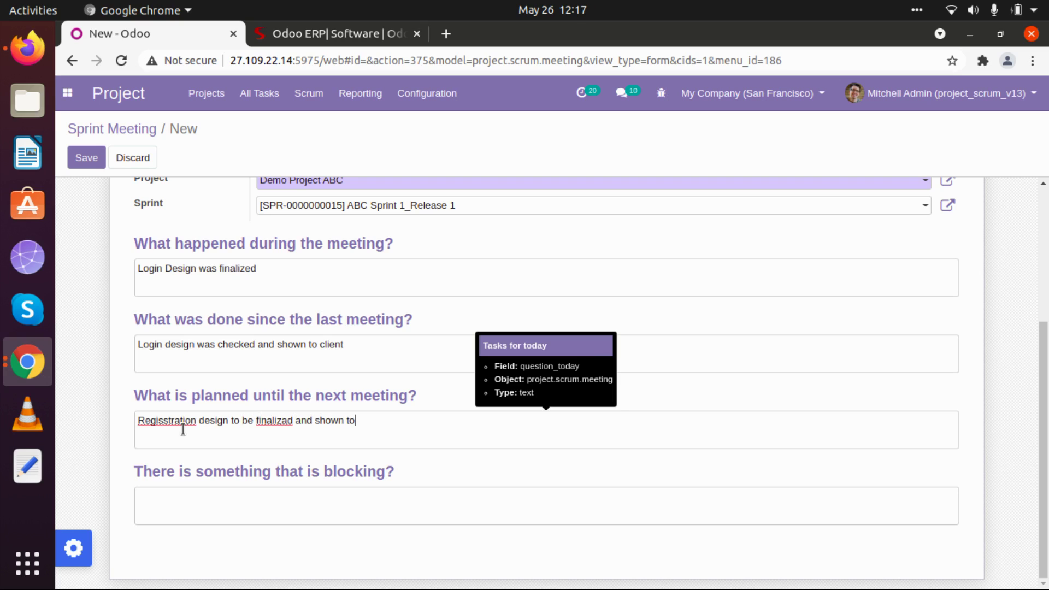
text( cline)
key(BackSpace)
text(ent for more information)
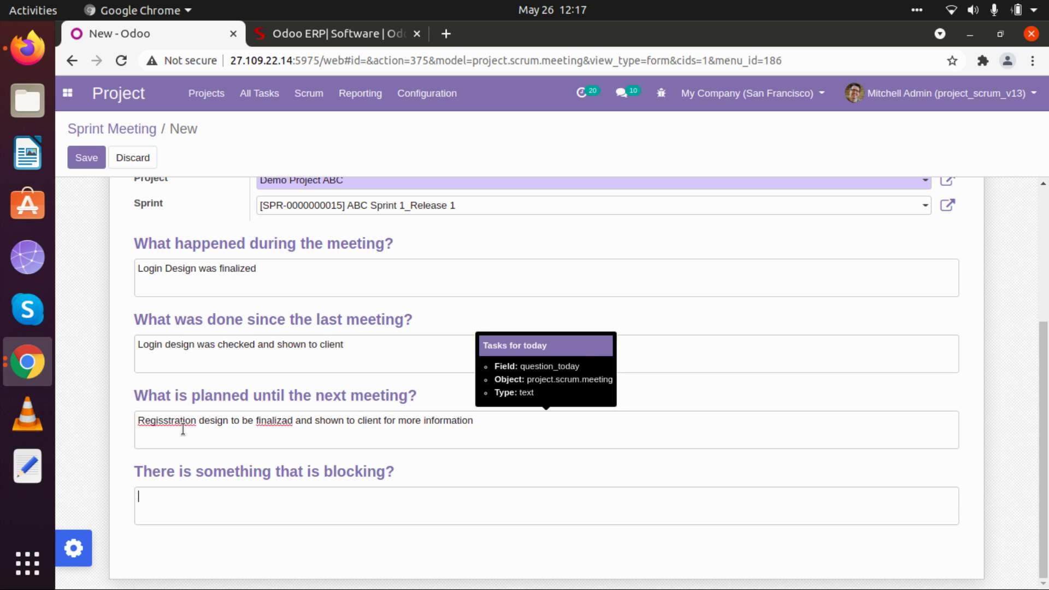
click(222, 489)
text(NA)
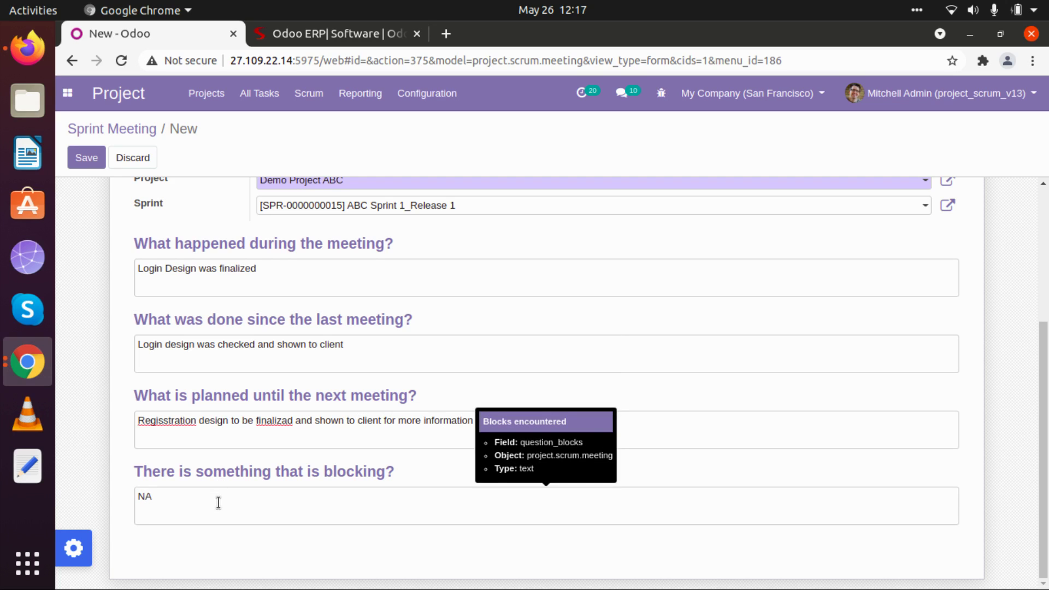
- Set the meeting's start to 05/26/2021 12:15:59 in the reunion details, trying the All Day option and switching it back off
scroll(218, 502, up, 5)
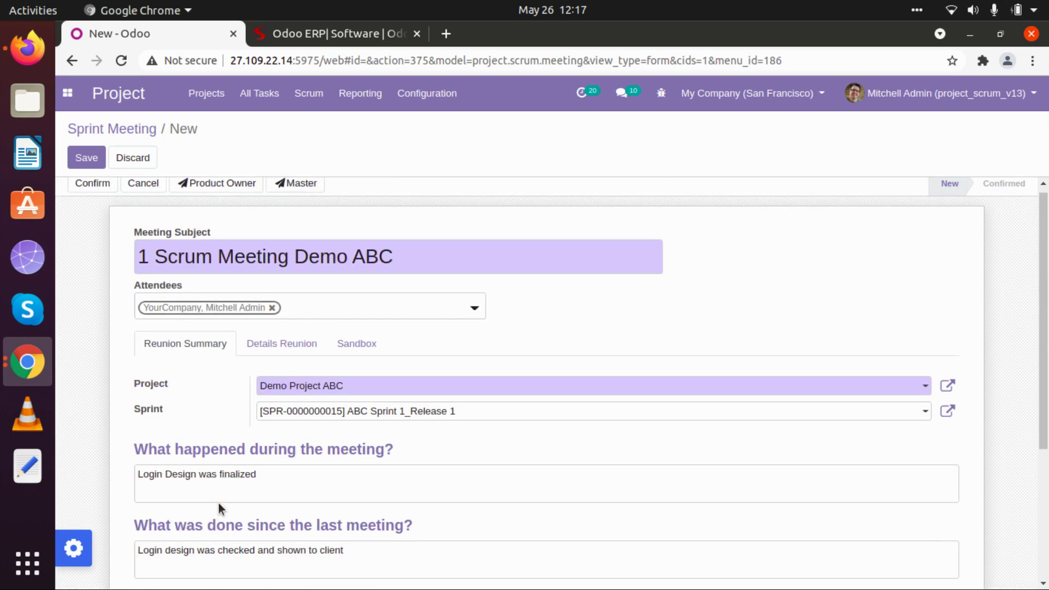
scroll(218, 502, down, 2)
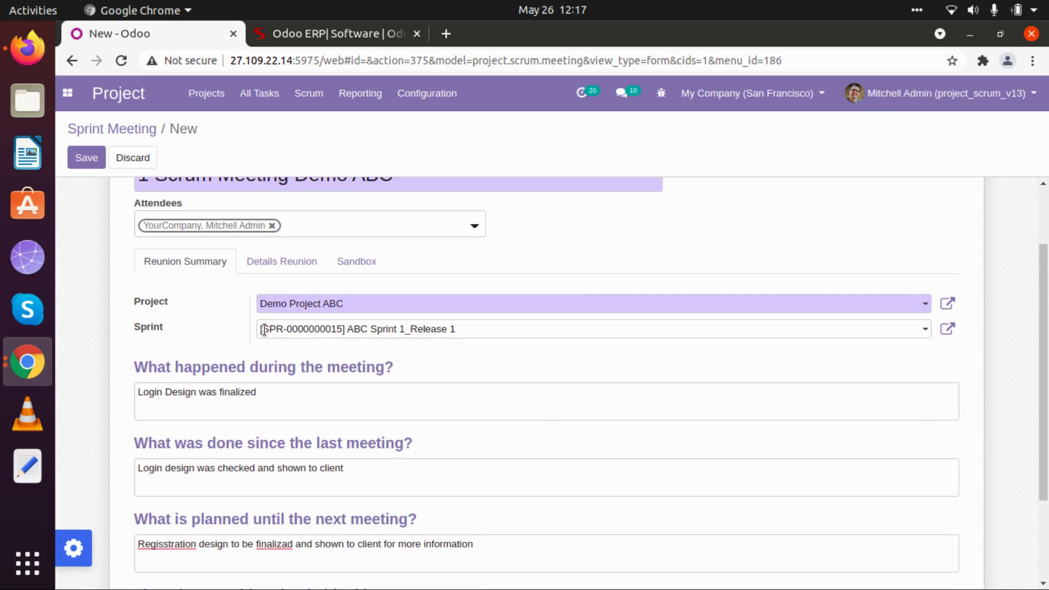
click(281, 264)
click(291, 405)
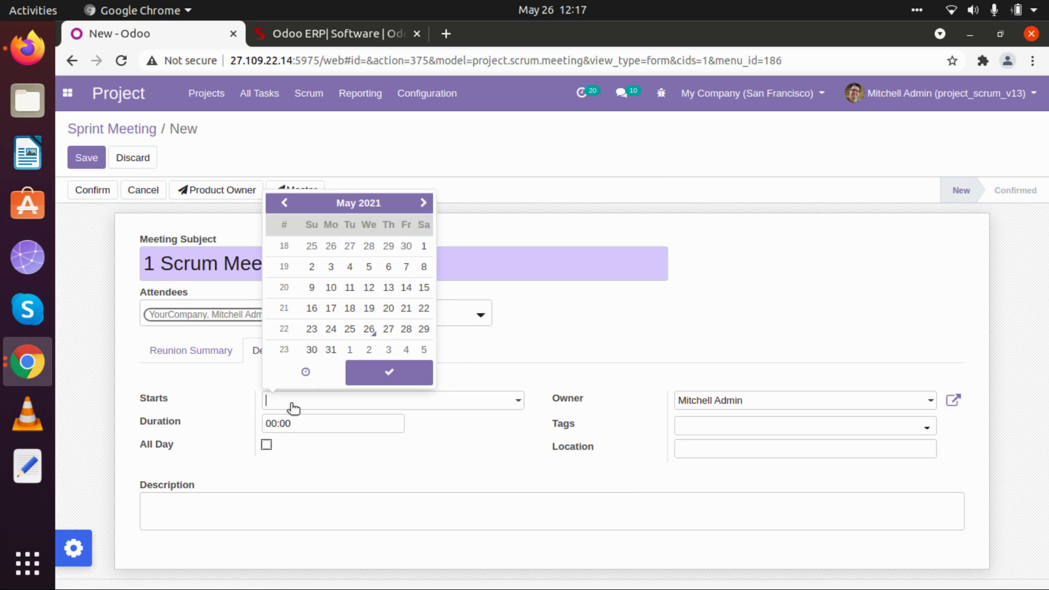
click(369, 329)
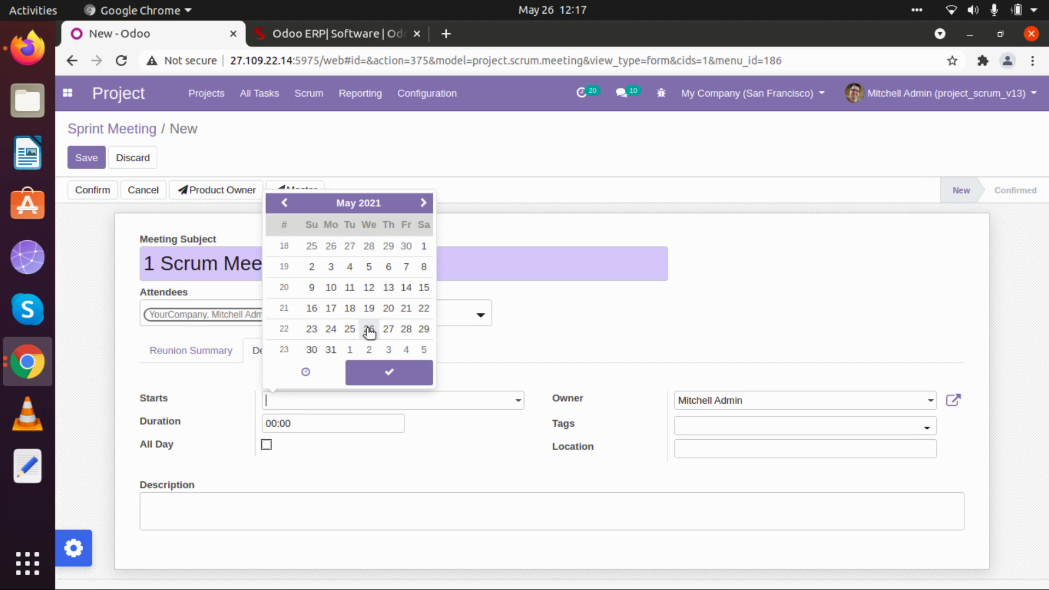
click(375, 372)
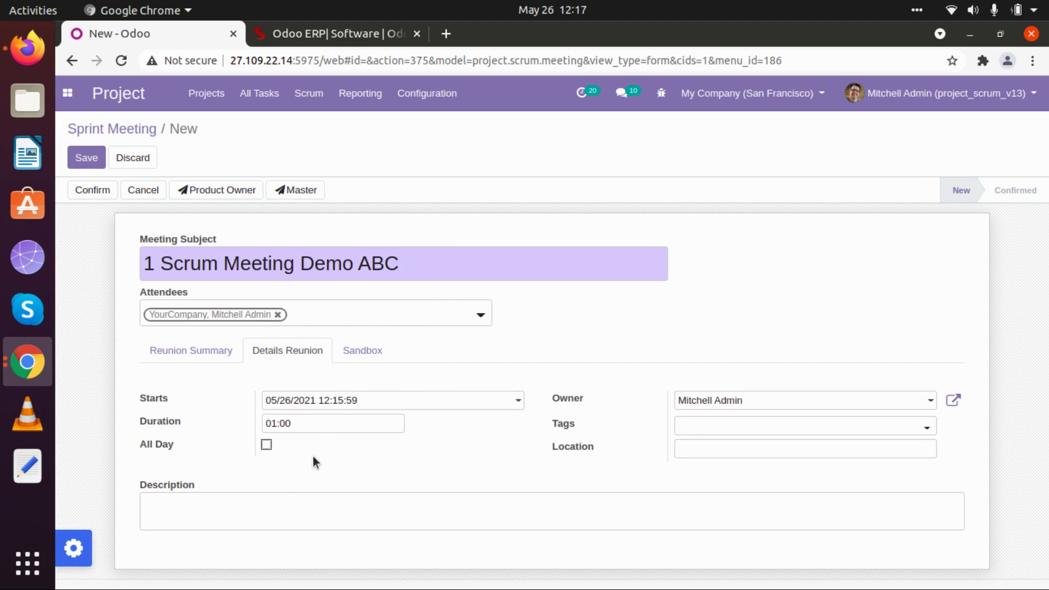
click(266, 445)
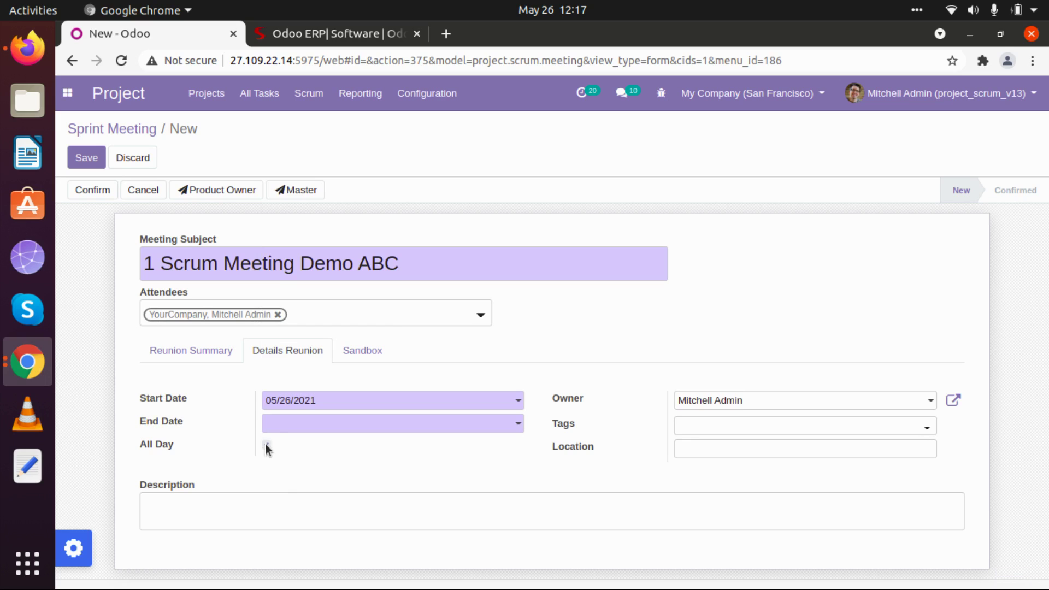
click(266, 445)
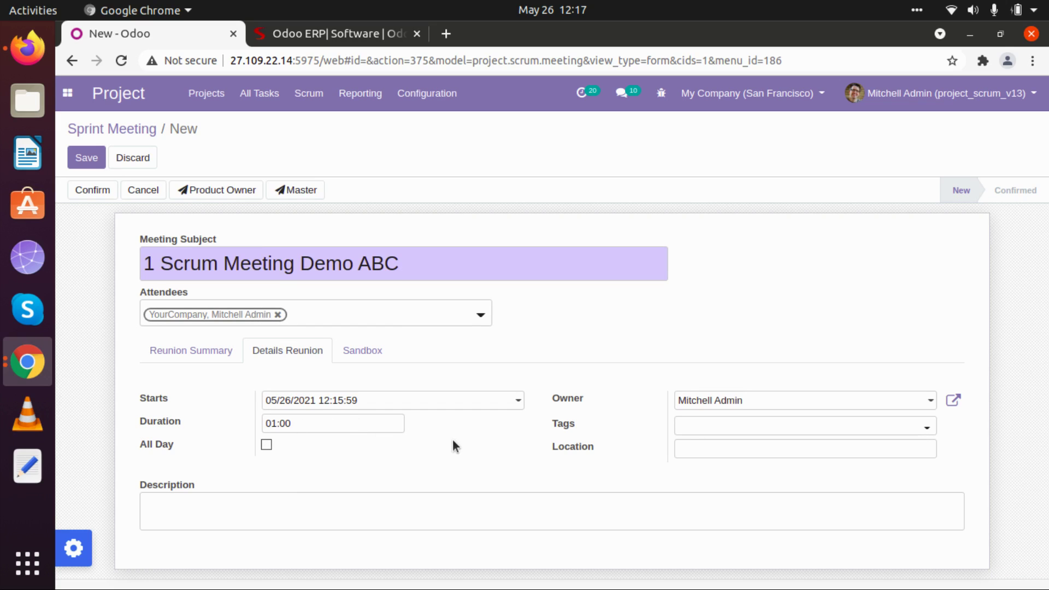
- Tag the meeting as Feedback Meeting and enter "Client Location" as its location
click(704, 425)
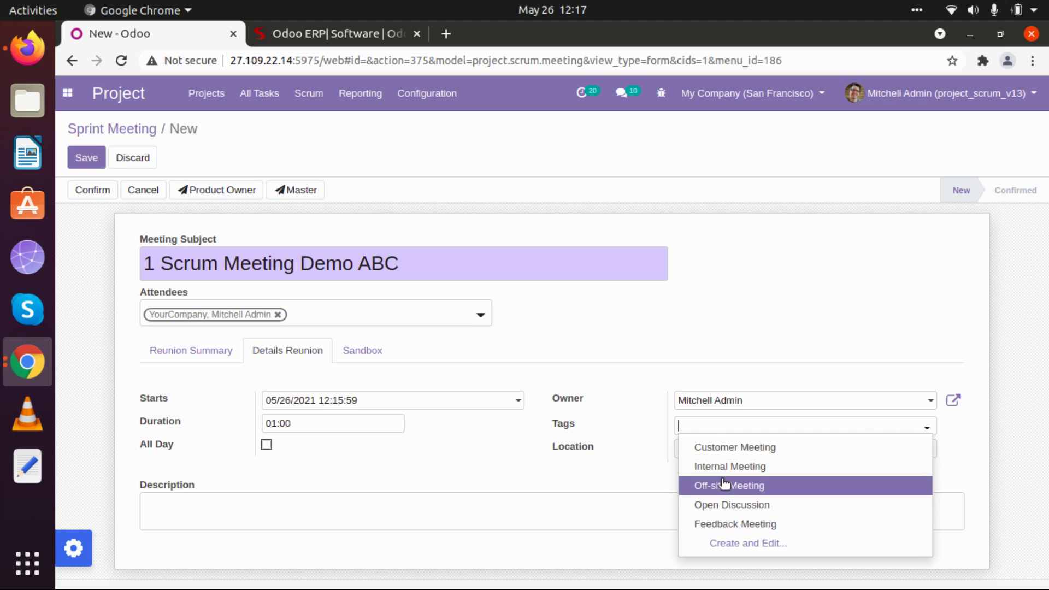
click(730, 520)
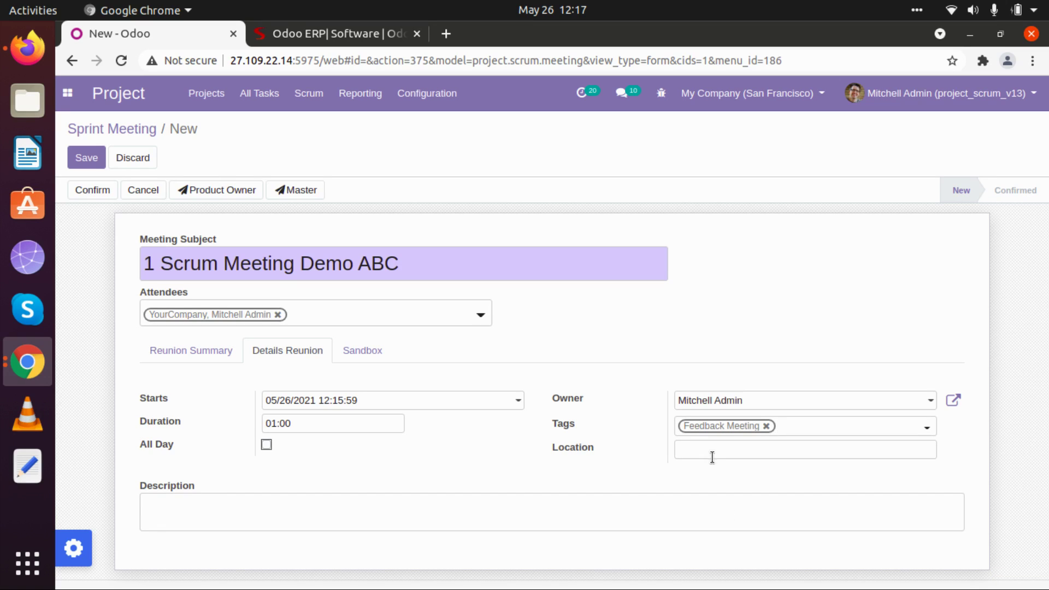
text(Clin)
text(ent Locatio)
text(n)
- Add a sandbox line to the meeting with the first listed contact person of Deco Addict as the requester
click(365, 354)
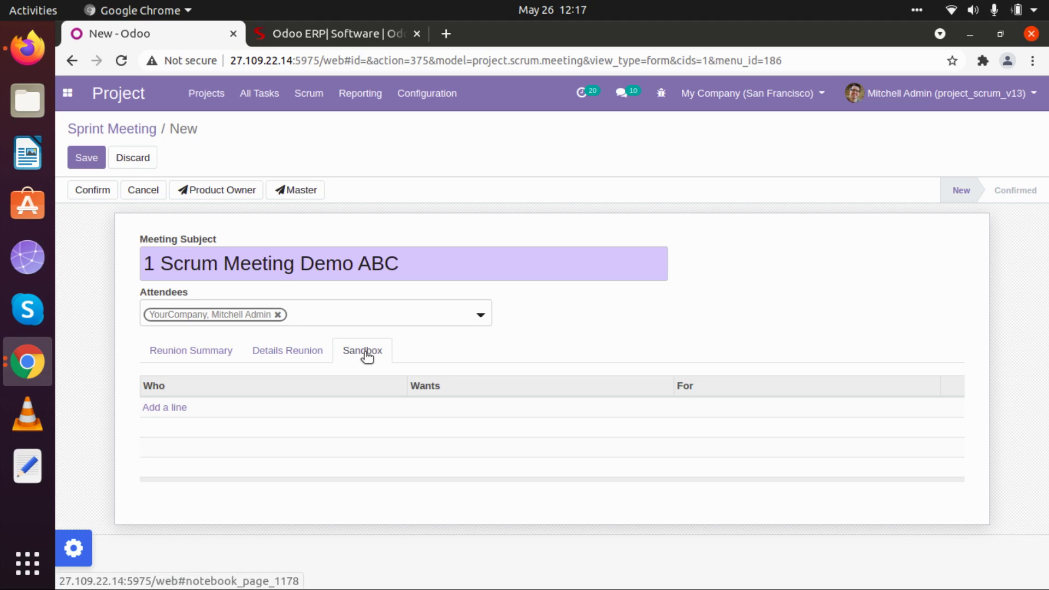
click(165, 408)
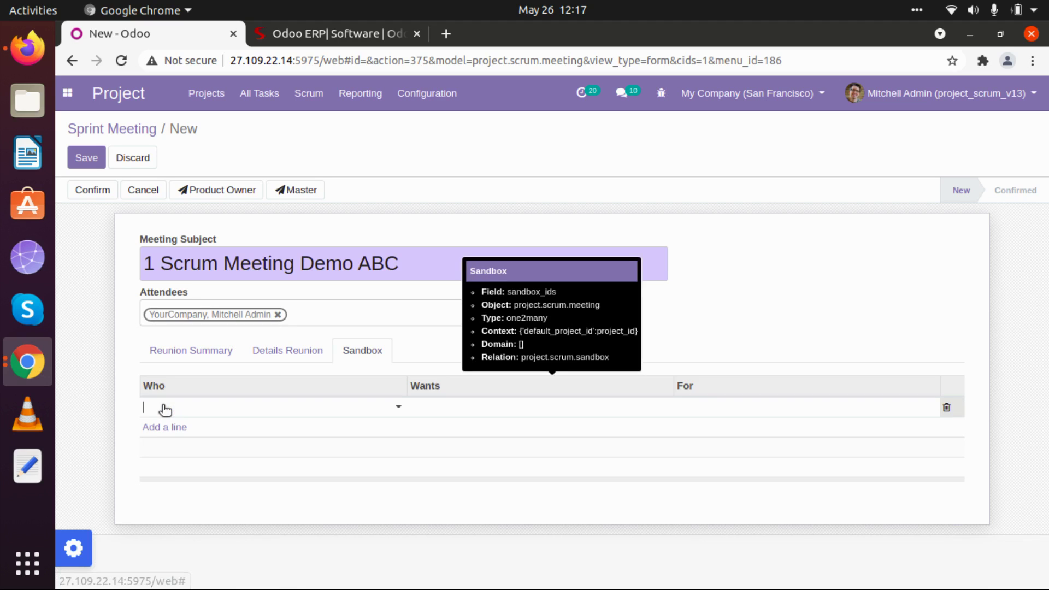
click(175, 408)
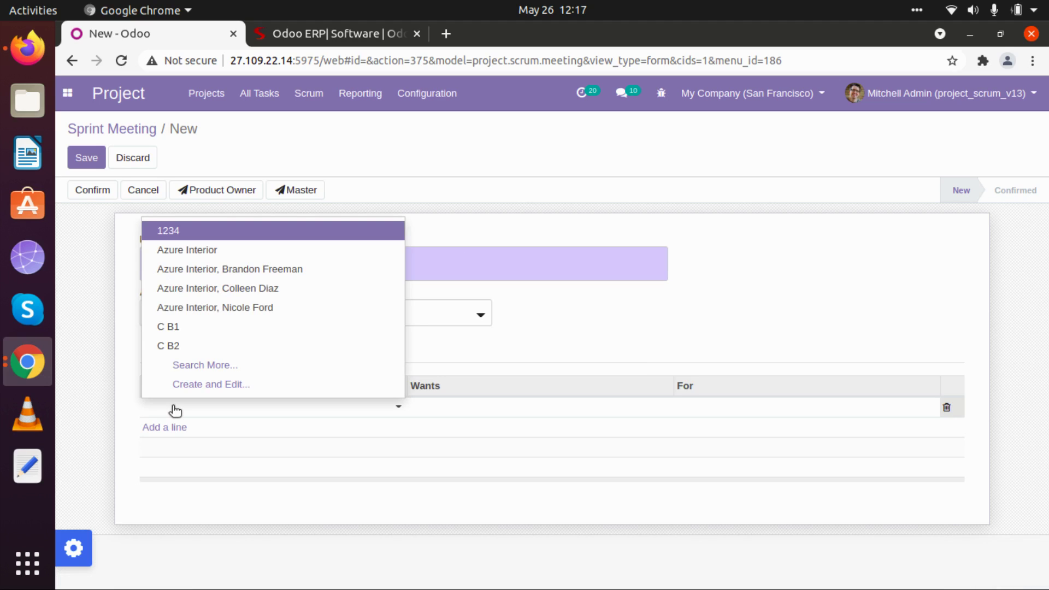
text(dec)
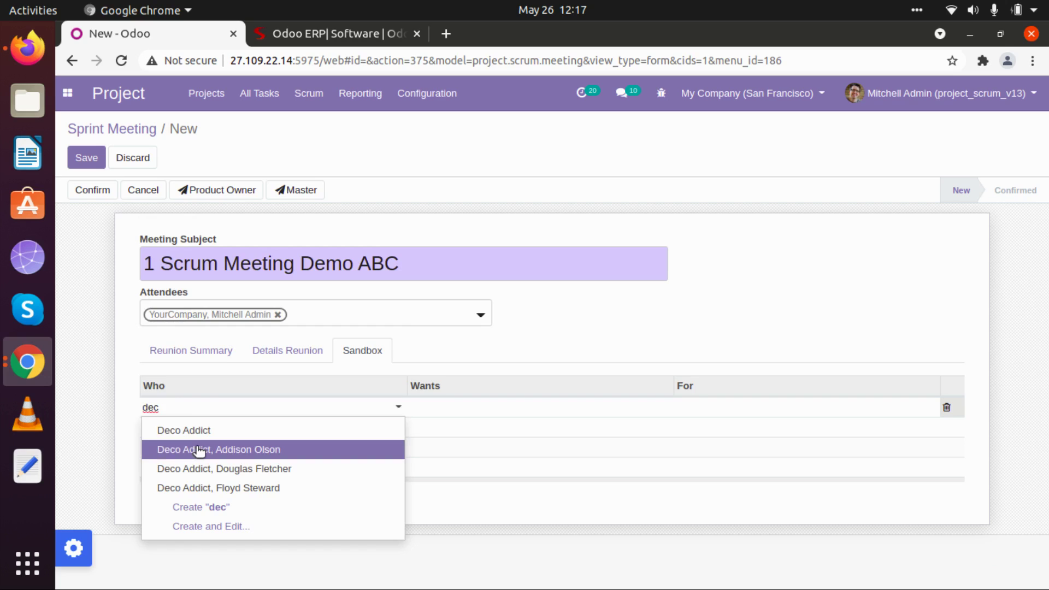
click(198, 448)
- Fill in the sandbox line's want as "Details for Login to be number and email id both" and its purpose as "Sprint 1"
click(480, 412)
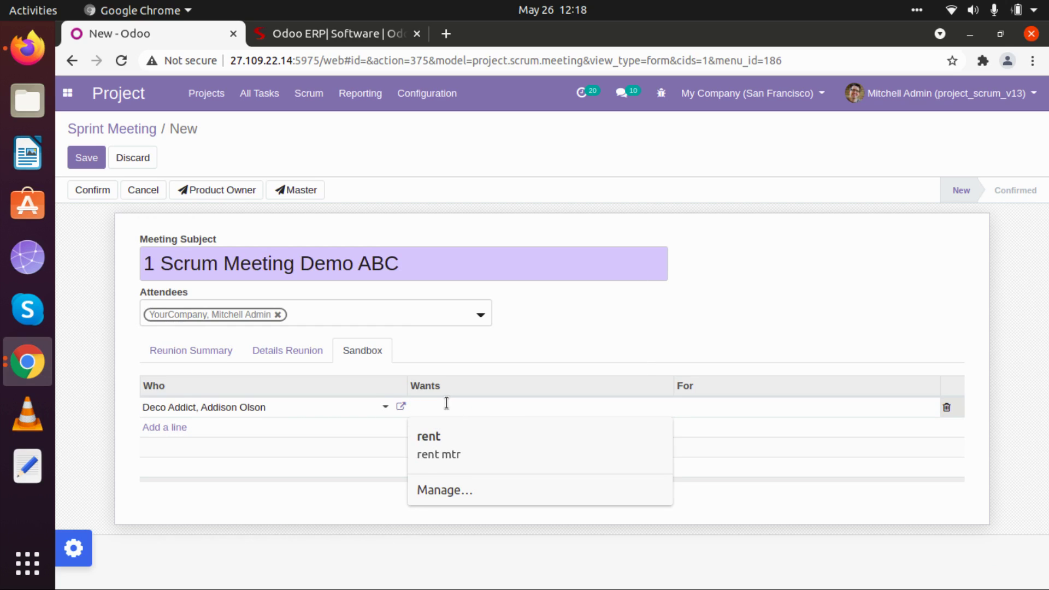
text(Details)
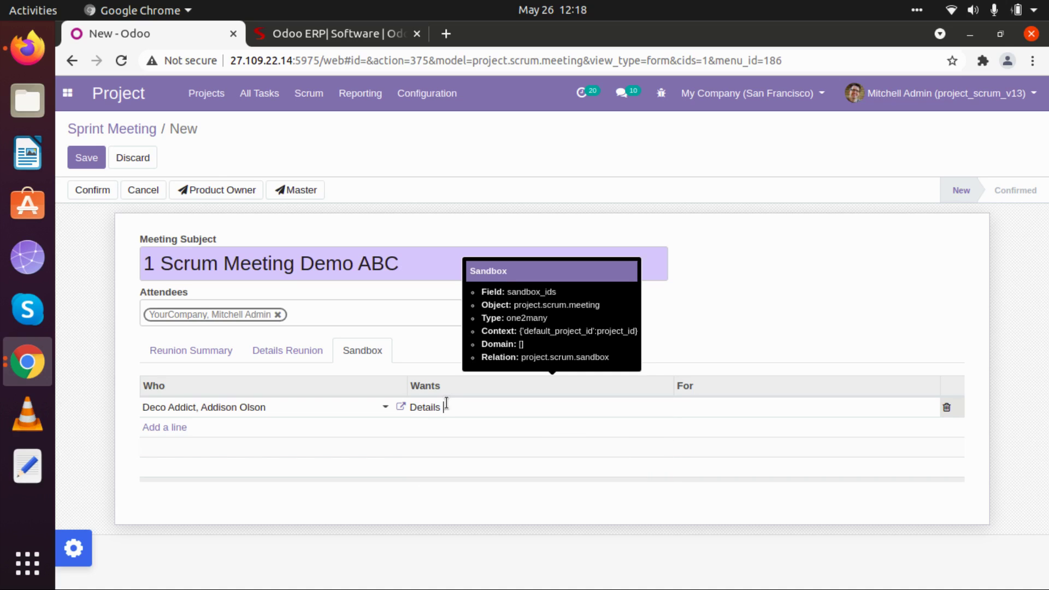
text( for Login to be number and email id bor)
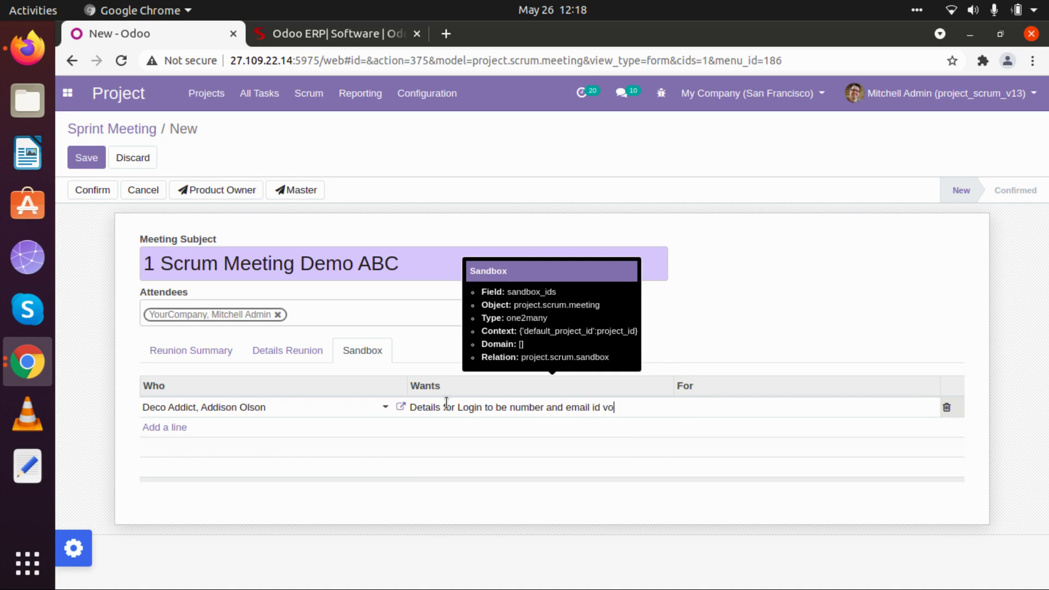
text(h)
key(Tab)
text(Sprint 1)
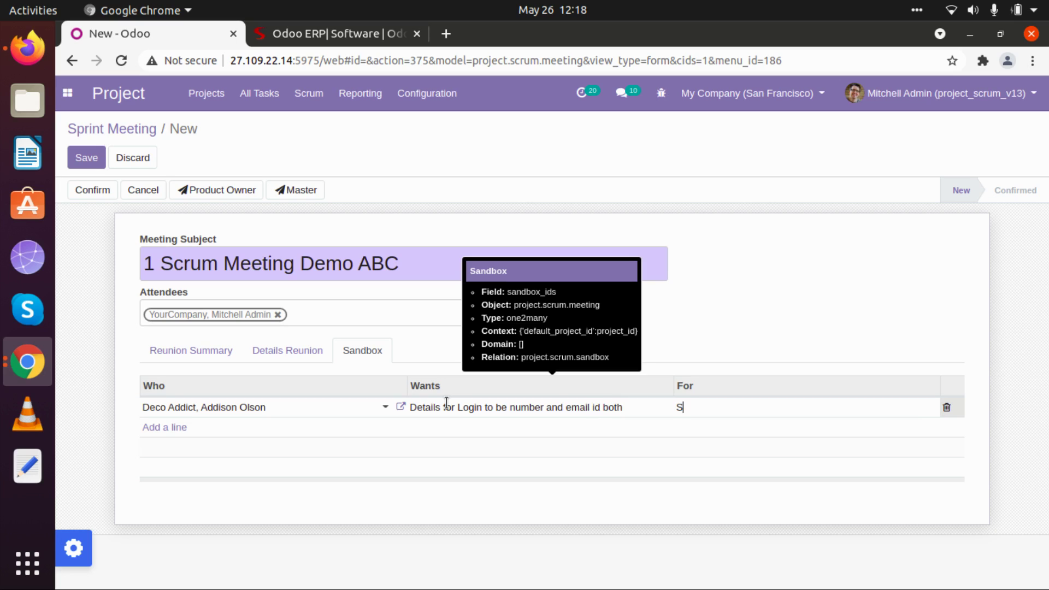
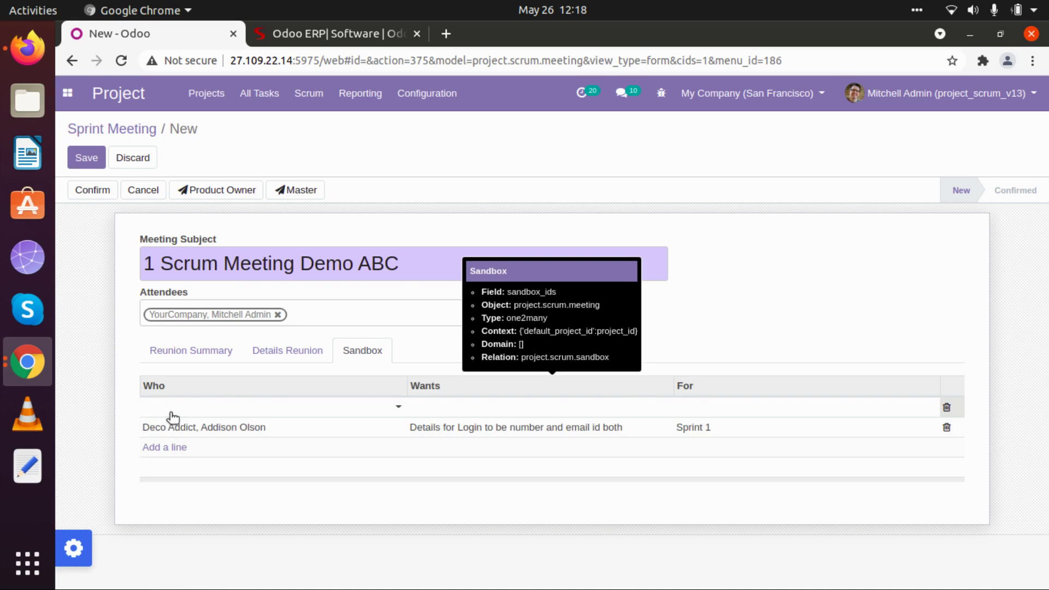
- Set the second listed contact person of Deco Addict as the requester of the new sandbox line
text(Dec)
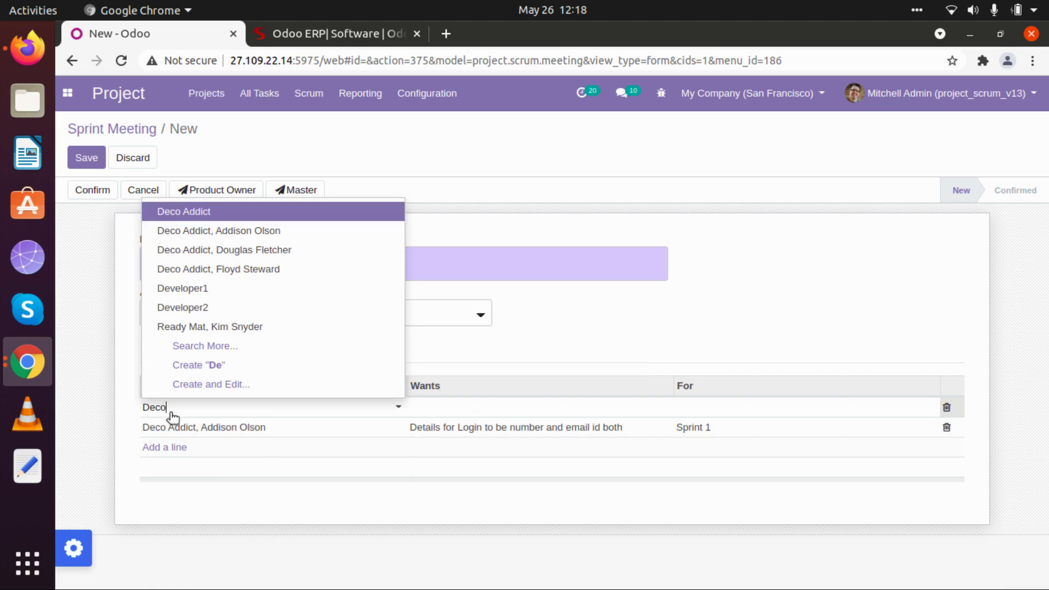
text(o)
click(192, 468)
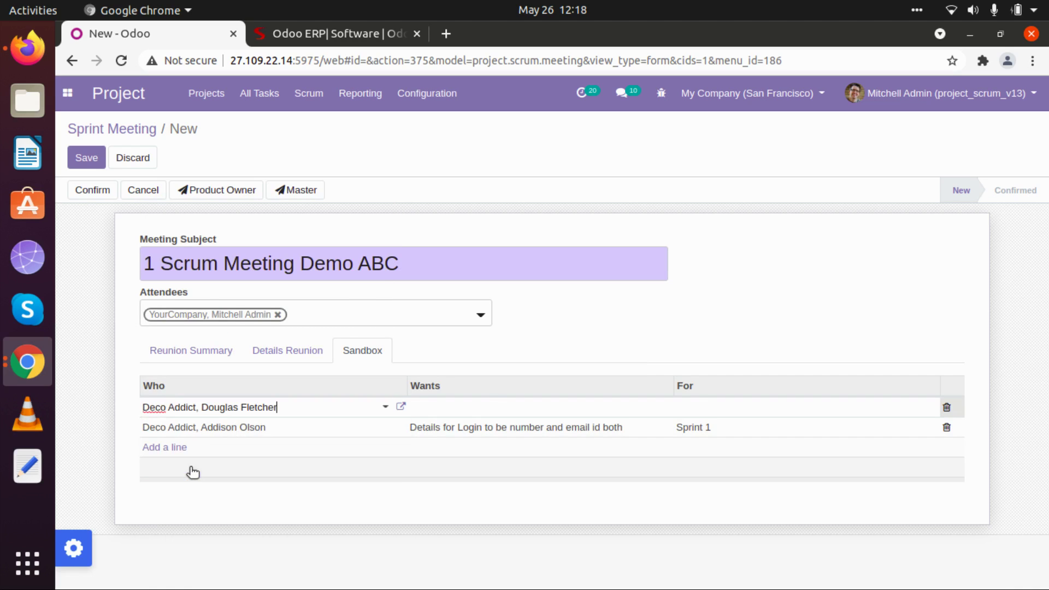
- Fill in the new sandbox line's want as "Wants password to be alpha numeric with compulsory one special character" and its purpose as "Sprint 1"
click(449, 406)
text(Wa)
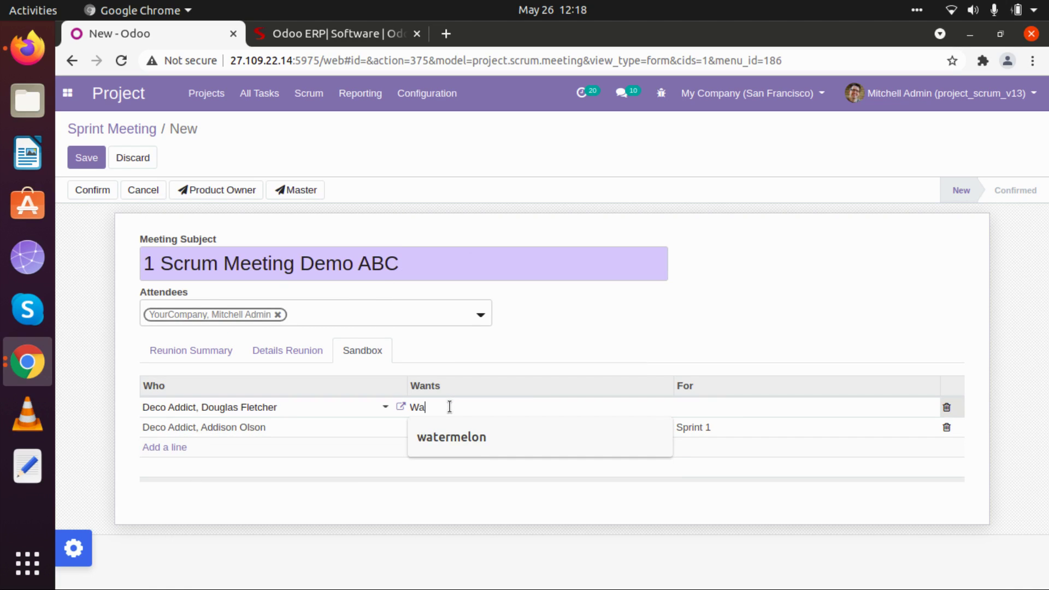
text(nts)
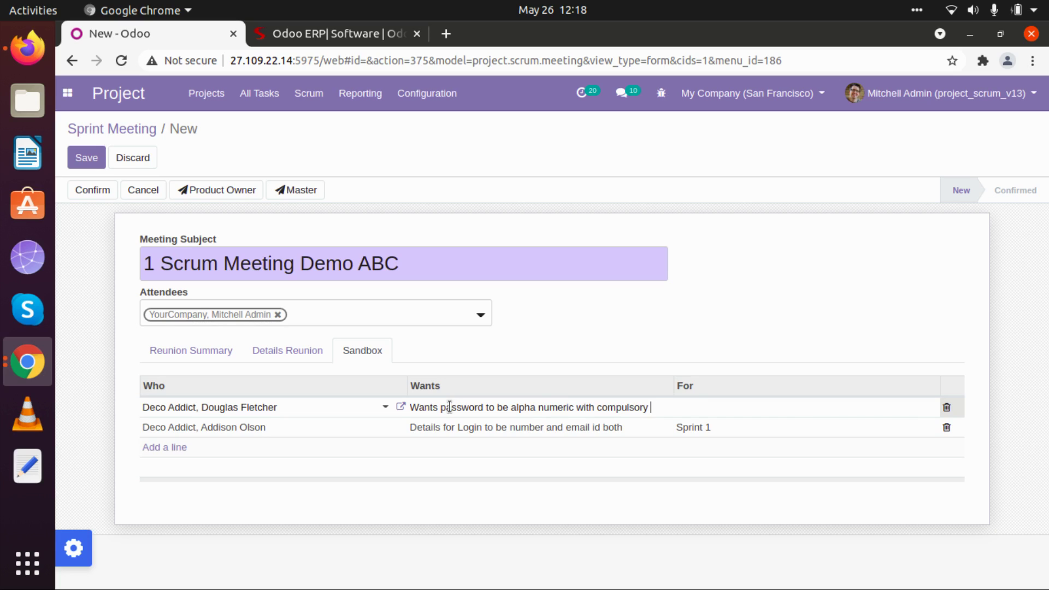
text(specia)
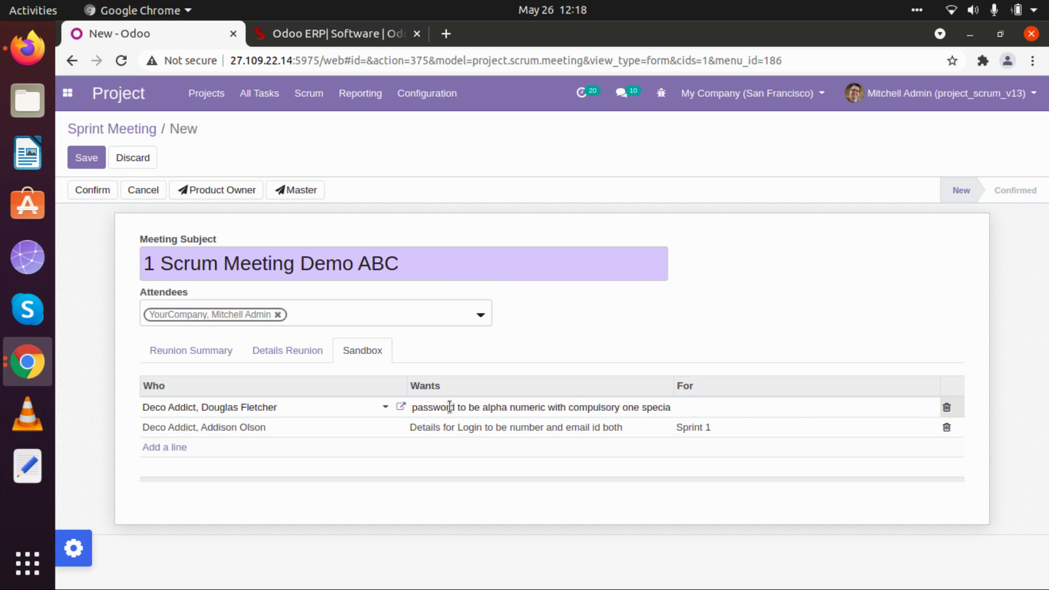
text(l character)
key(Tab)
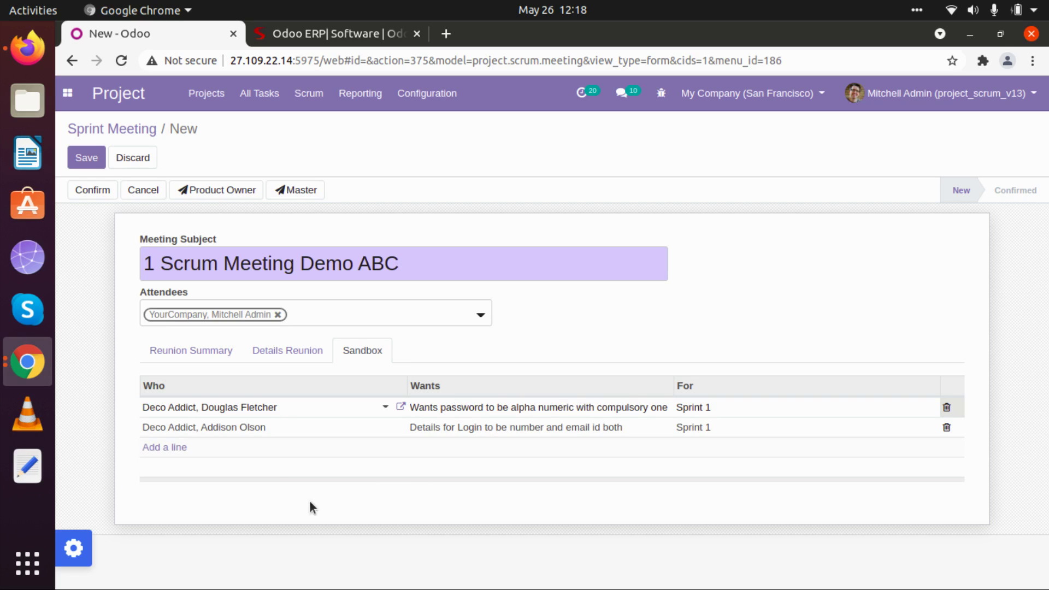
- Save and confirm the scrum meeting, and review its reunion summary
click(85, 158)
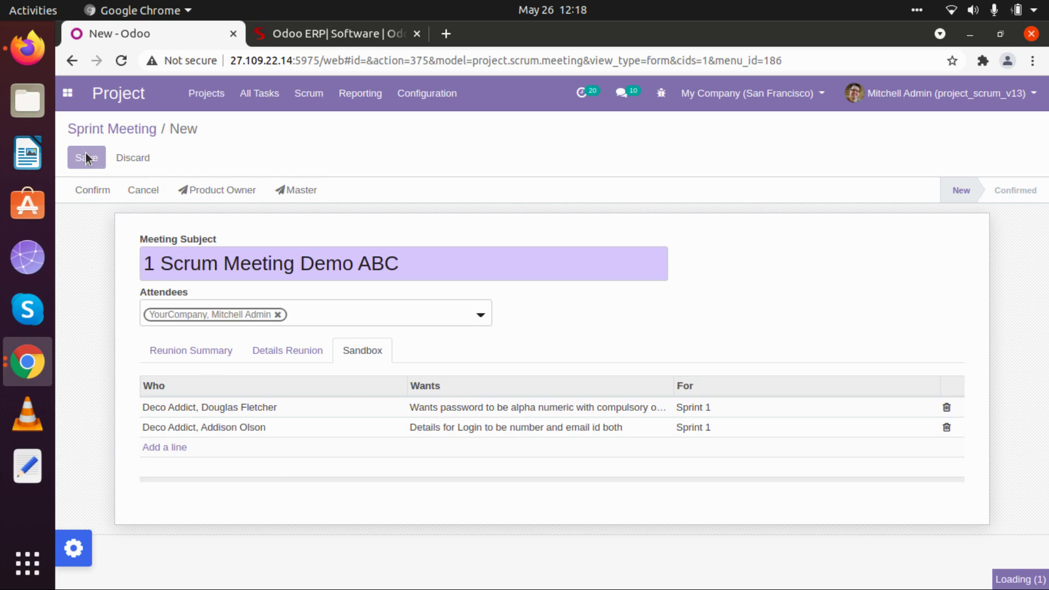
click(86, 191)
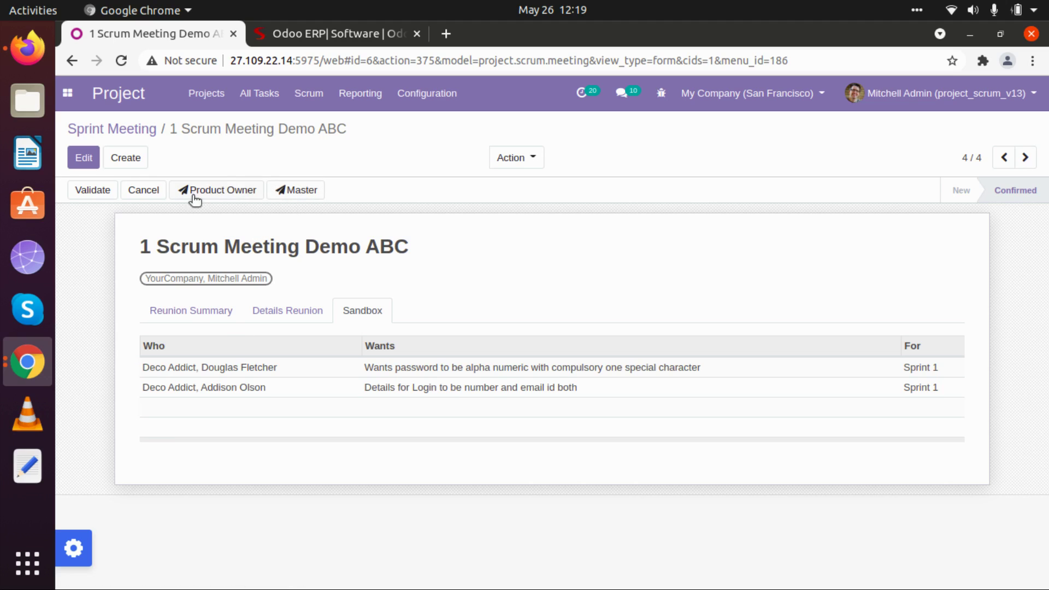
click(190, 313)
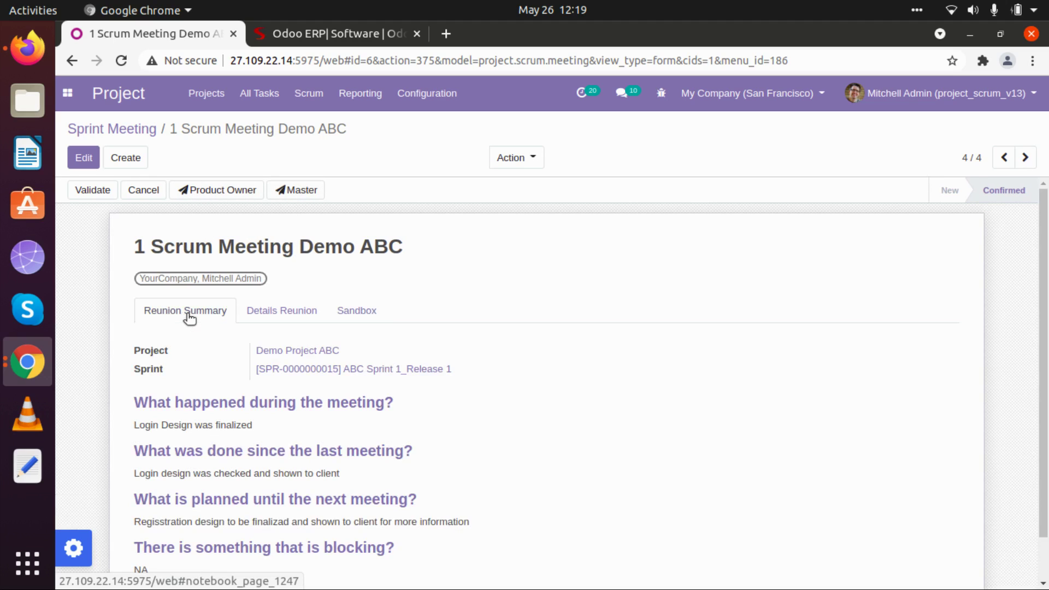
scroll(376, 441, down, 1)
scroll(376, 441, up, 1)
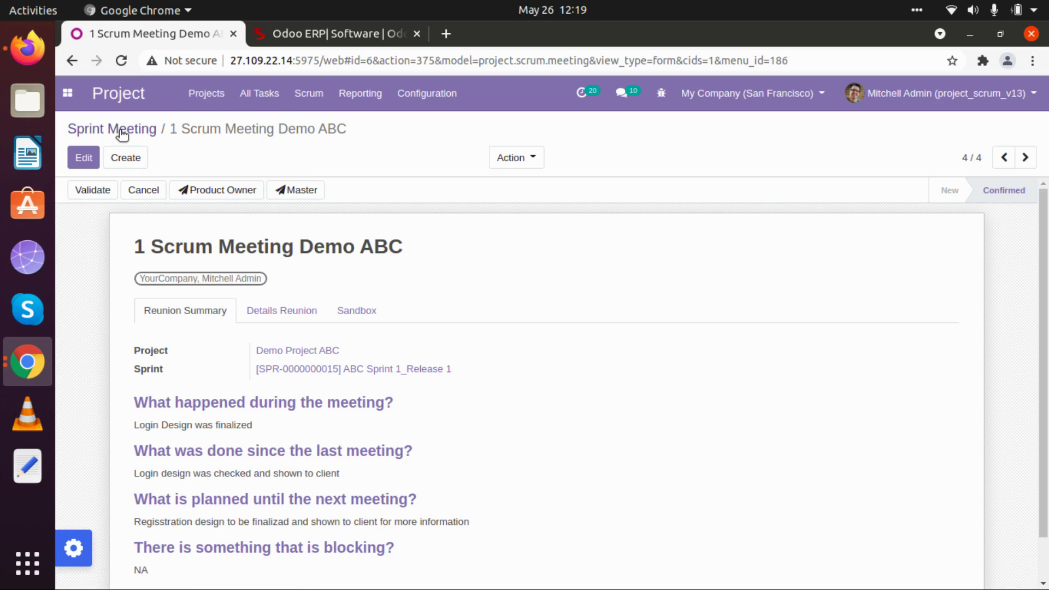
- Transfer the sandbox entry about the alphanumeric password to the backlog under release Demo ABC Sprint Release 1
click(305, 94)
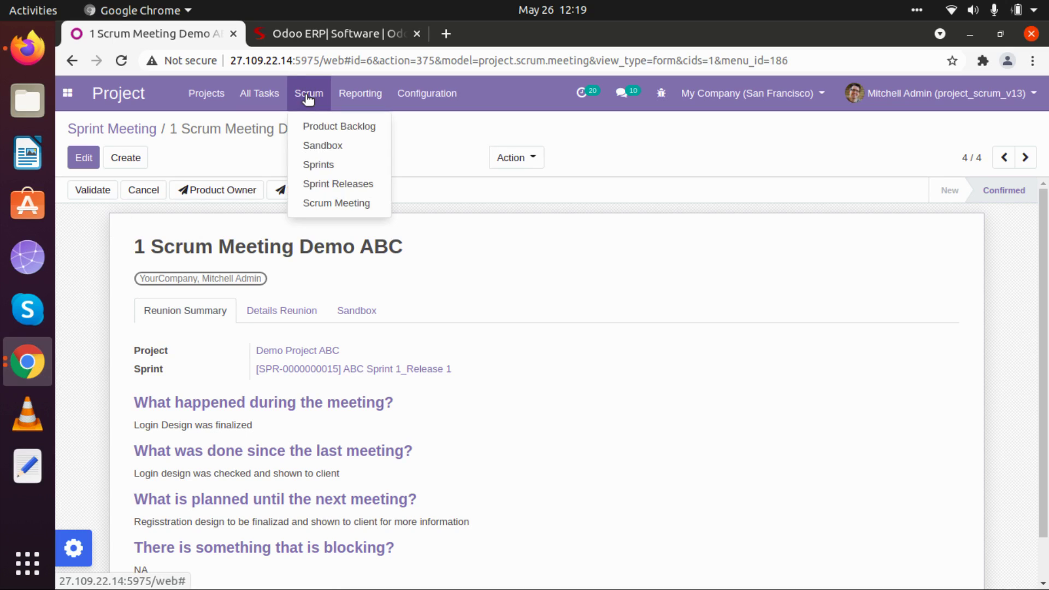
click(316, 145)
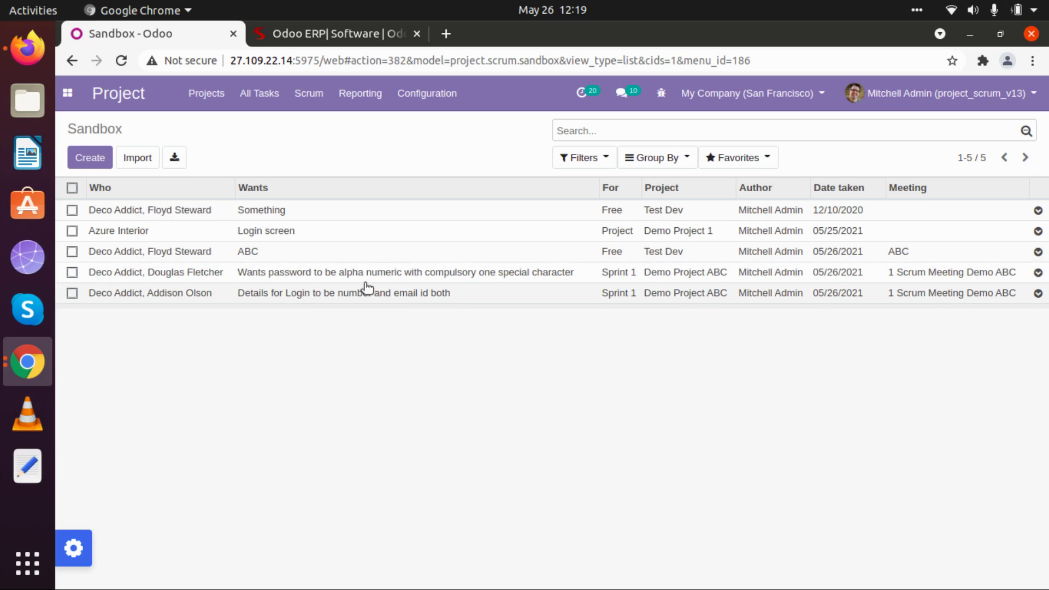
click(1037, 273)
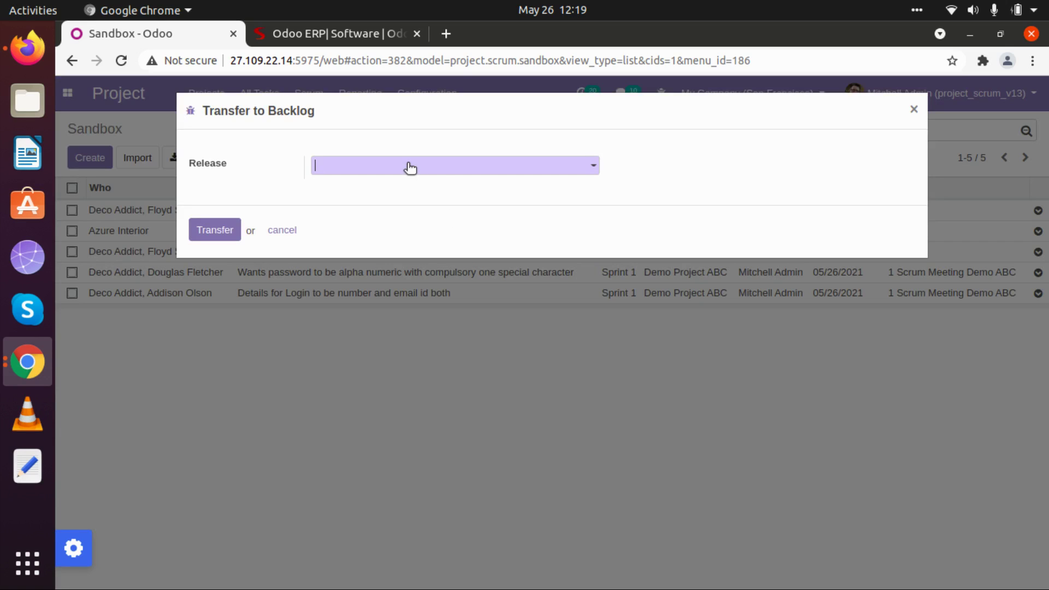
click(409, 165)
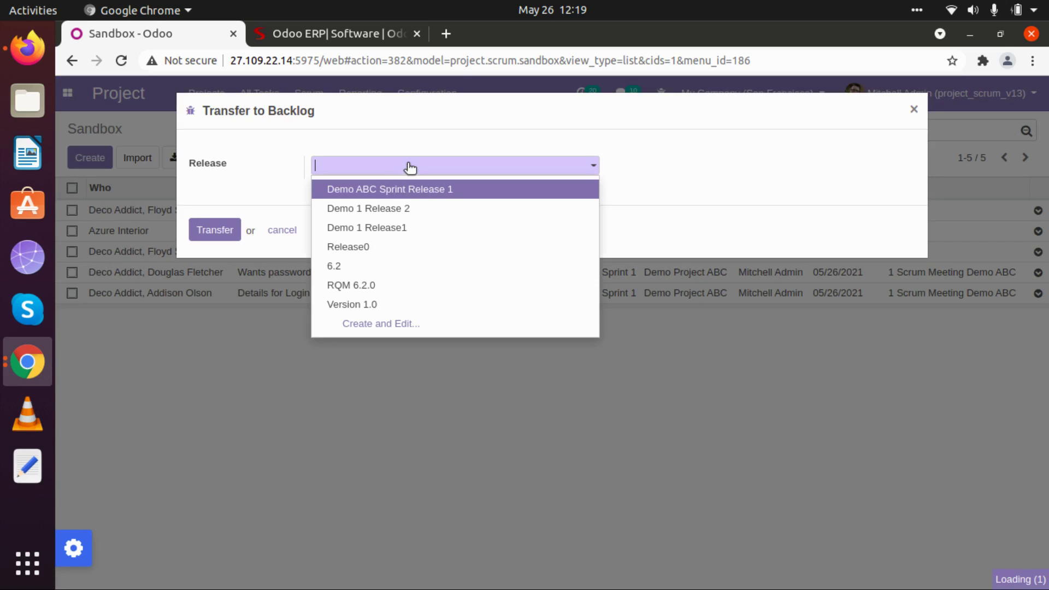
click(367, 191)
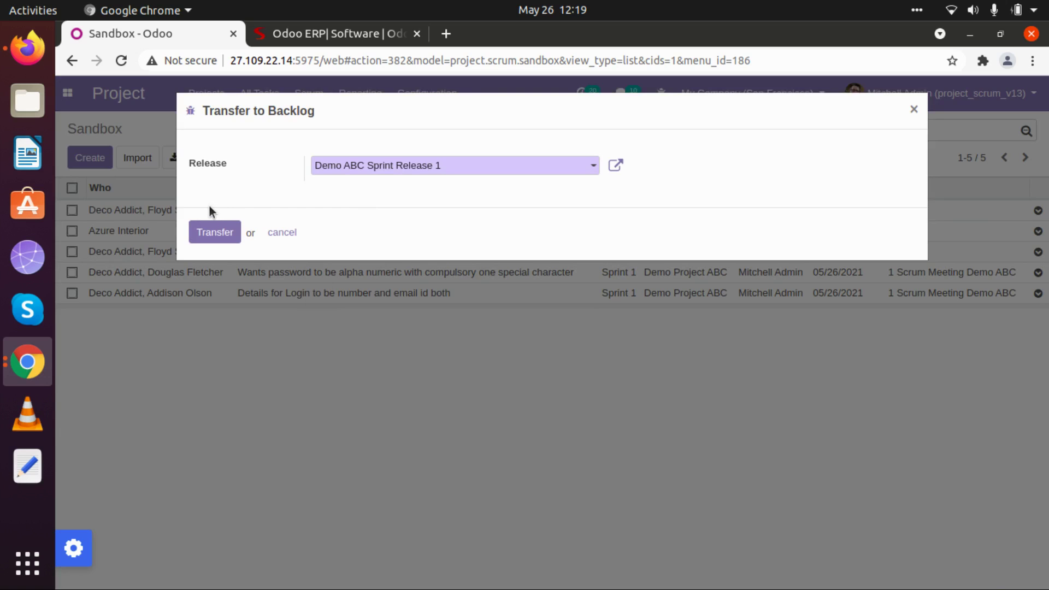
click(210, 232)
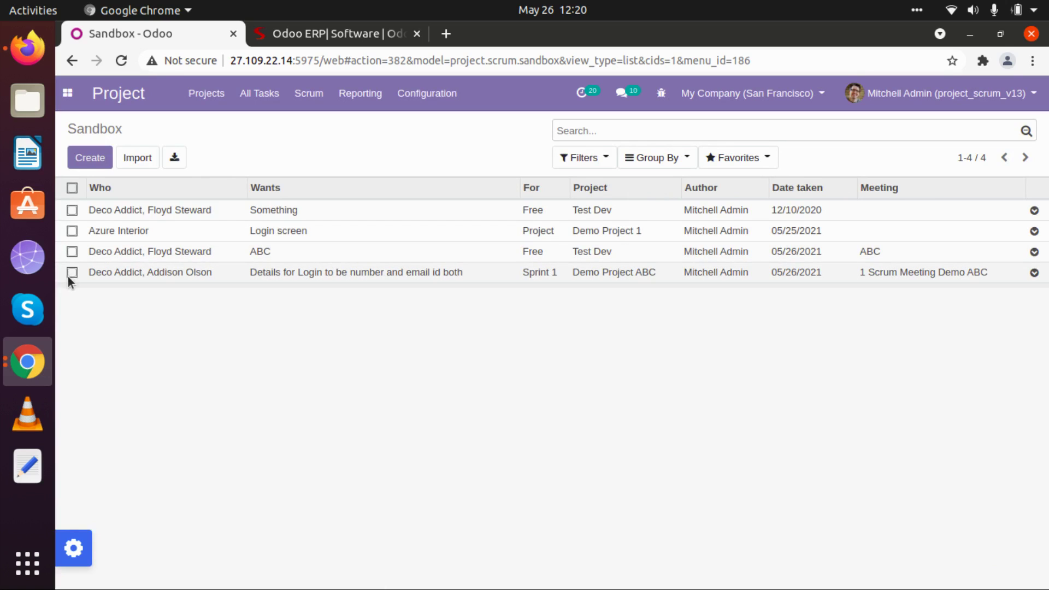
- Transfer the sandbox entry about login details to the backlog under release Demo ABC Sprint Release 1
click(1033, 272)
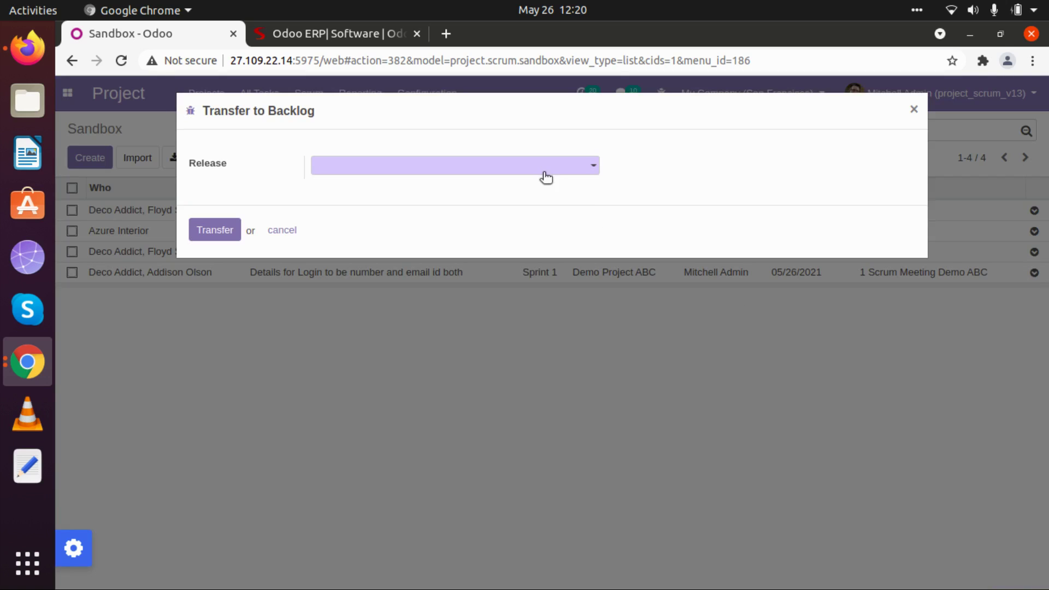
click(544, 173)
click(387, 191)
click(208, 231)
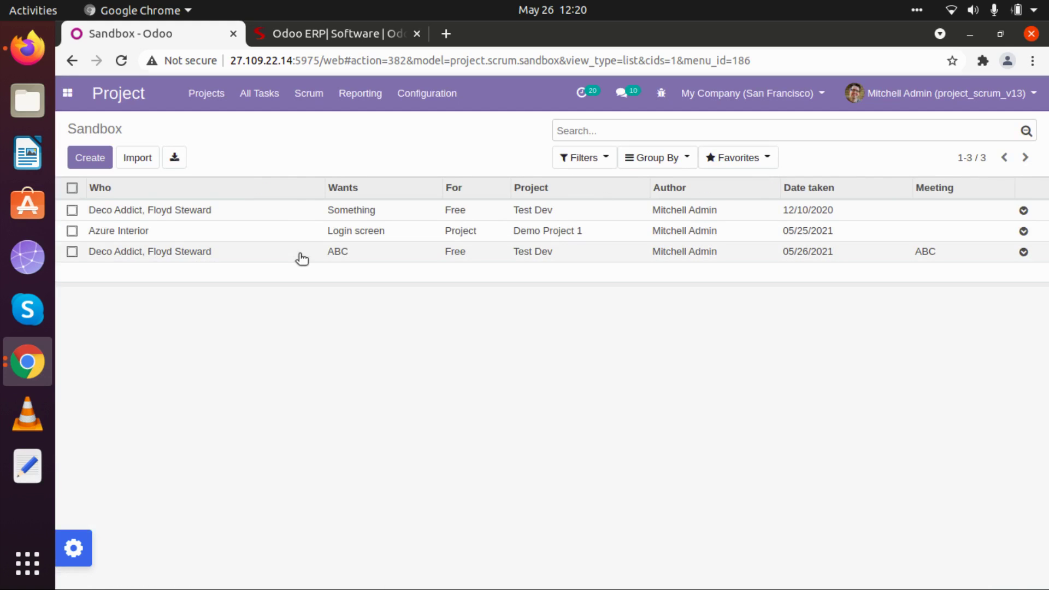
- Open the product backlog and check the requirements transferred for Demo Project ABC
click(307, 105)
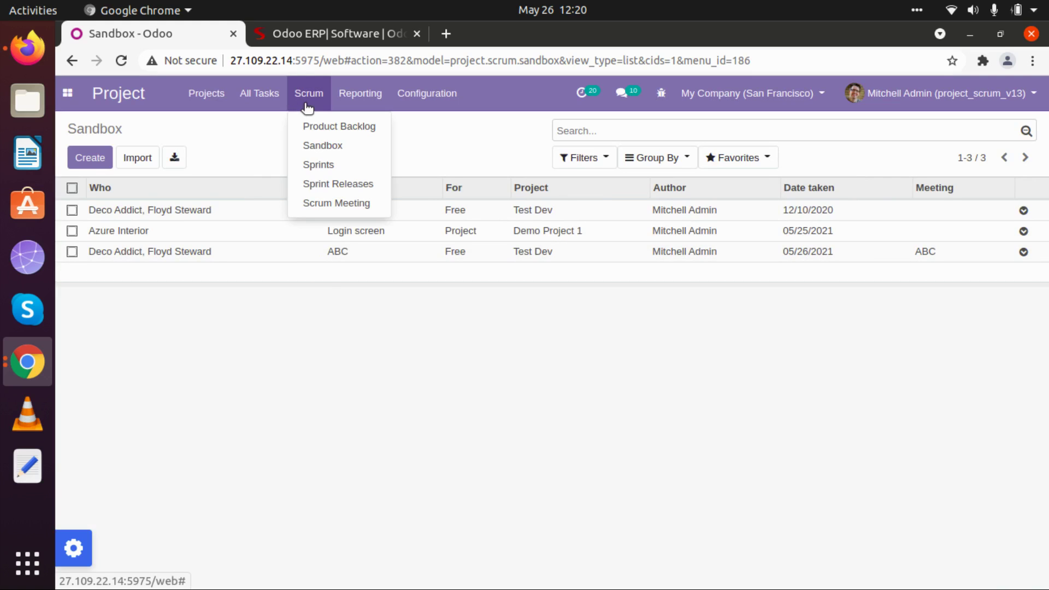
click(313, 126)
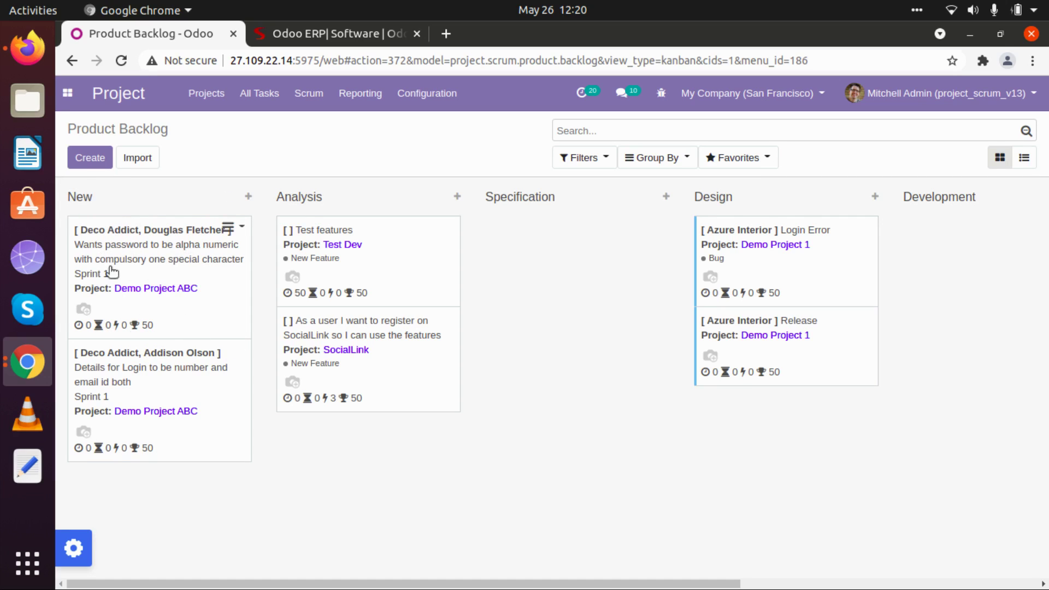
- Open the Tasks Analysis report and view it as a line chart and a pie chart before returning to the bar chart
click(310, 94)
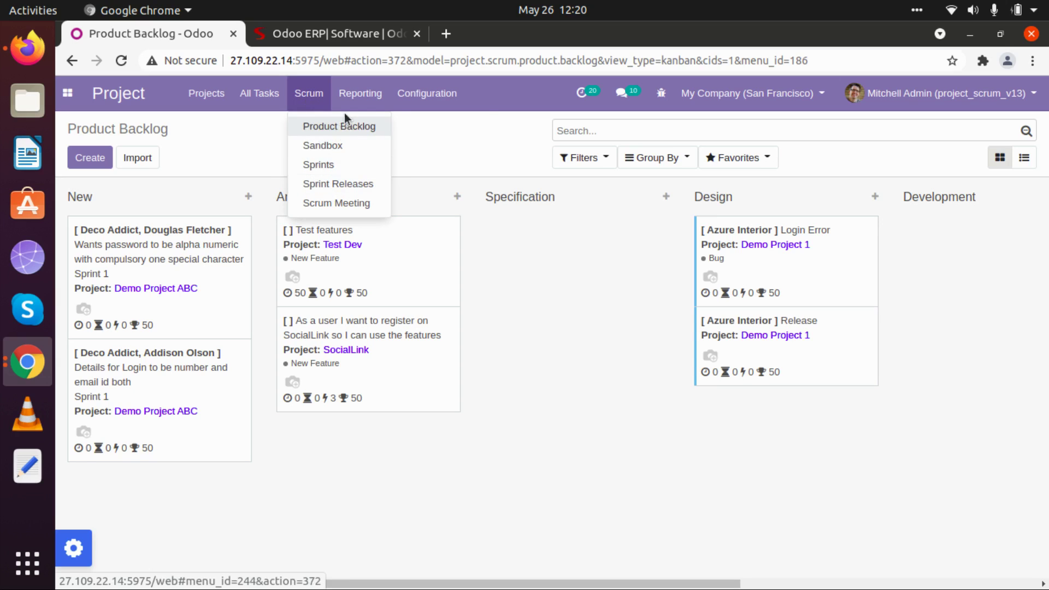
mouse_move(358, 94)
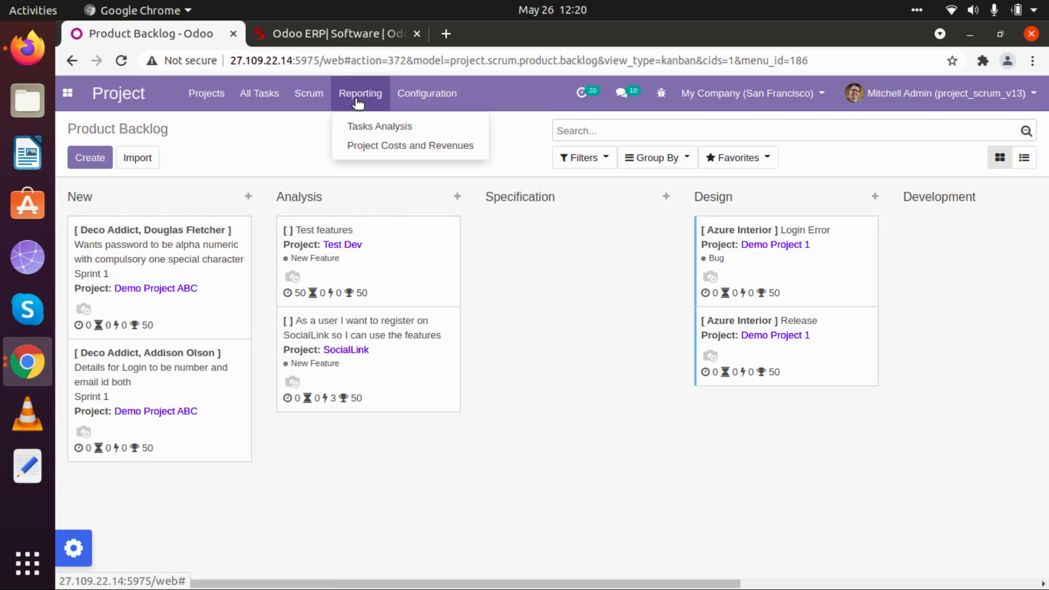
click(367, 128)
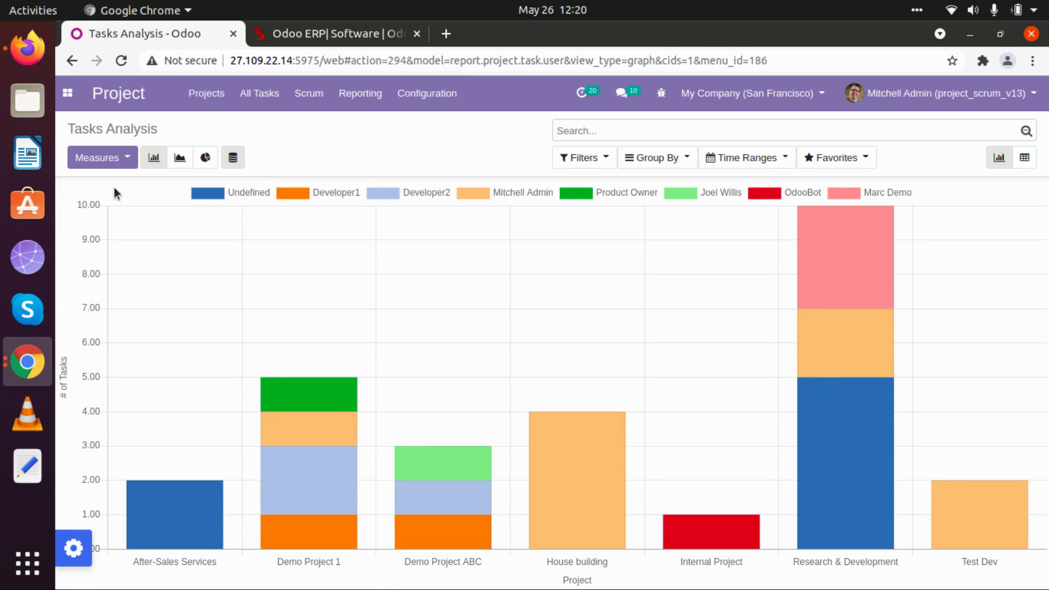
mouse_move(130, 535)
click(179, 159)
click(205, 157)
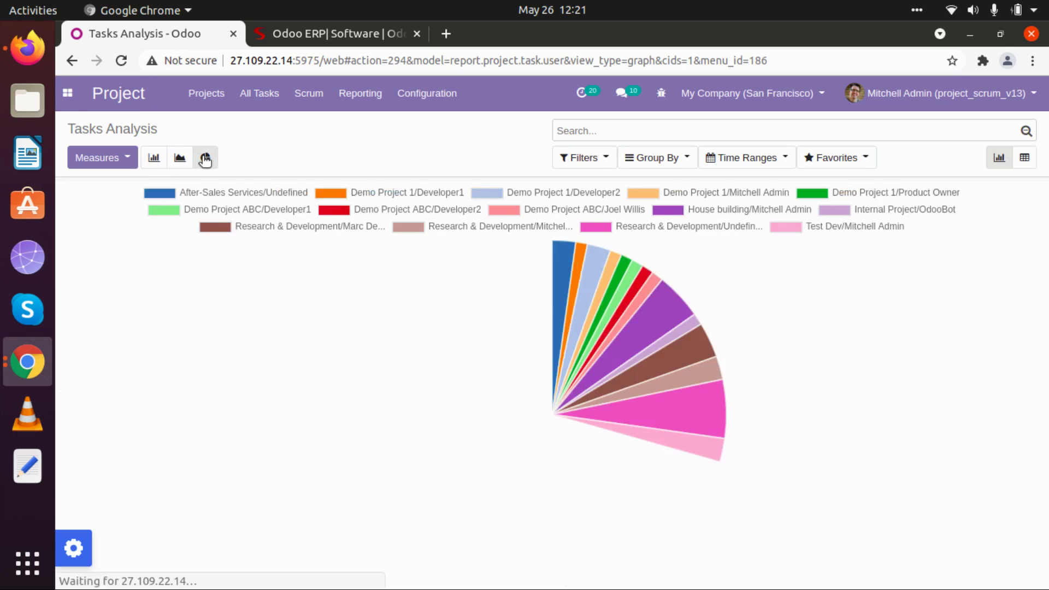
click(155, 158)
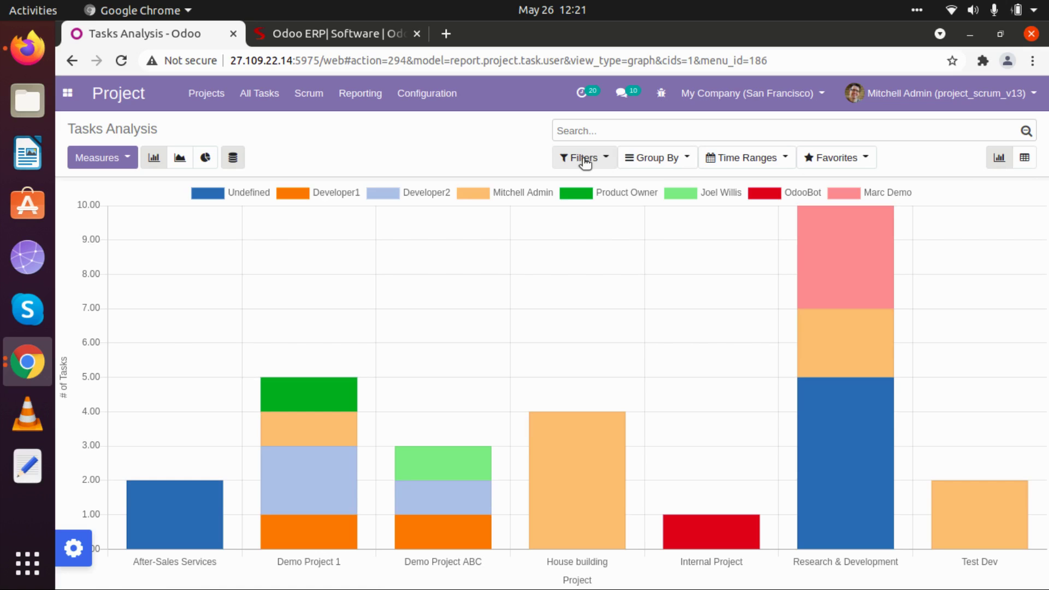
- Filter the Tasks Analysis report by New, trying the Unassigned filter and switching it back off
click(584, 158)
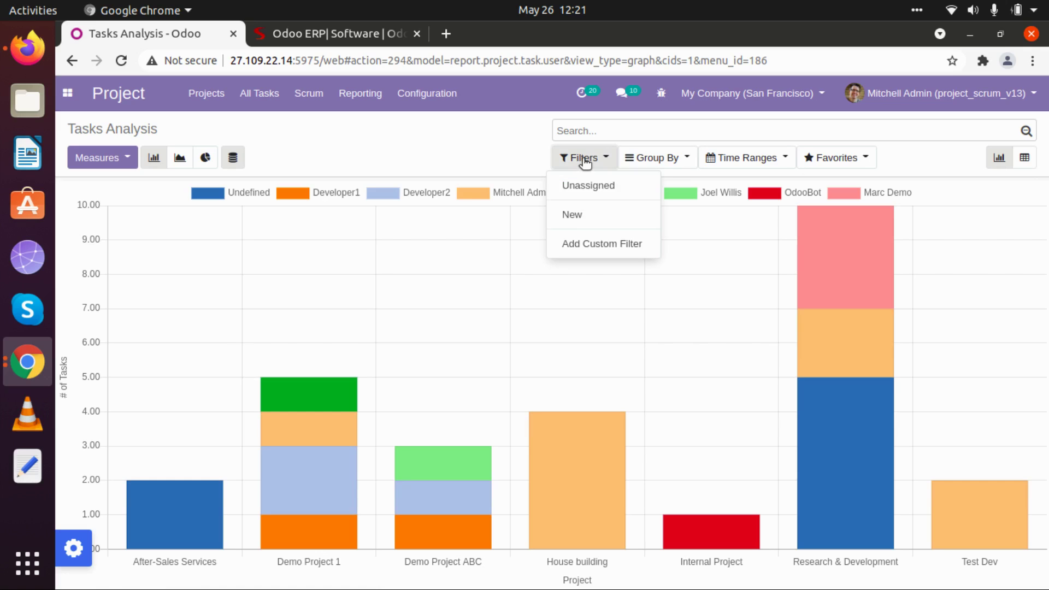
click(579, 188)
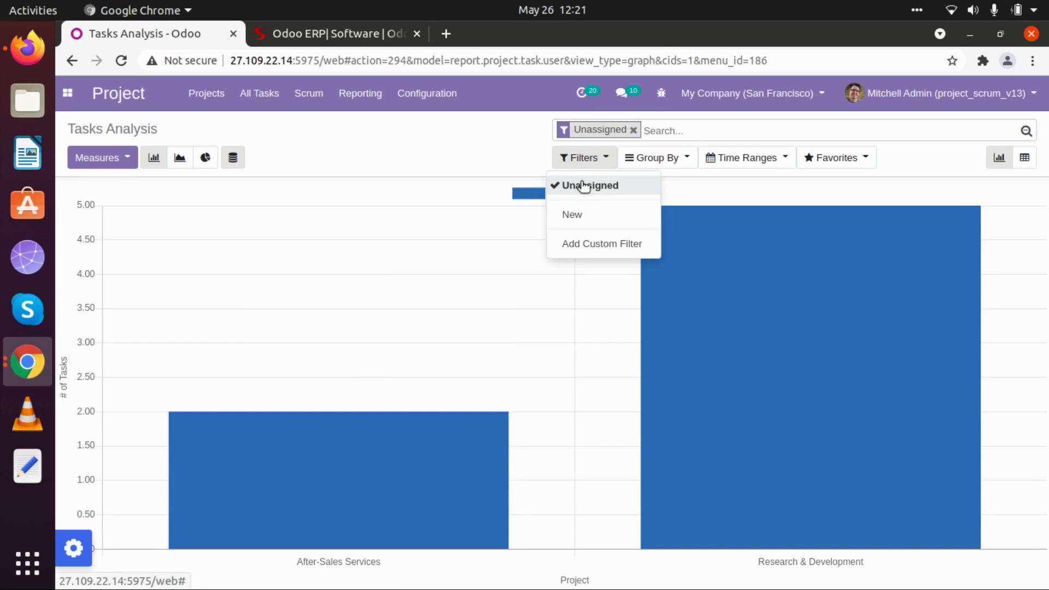
click(575, 218)
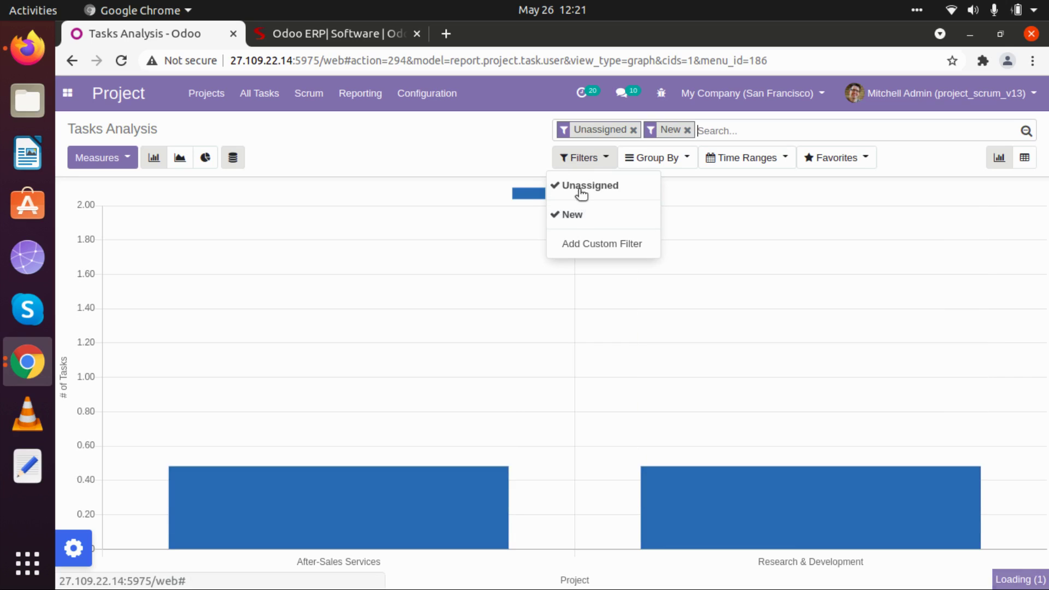
click(580, 184)
click(471, 113)
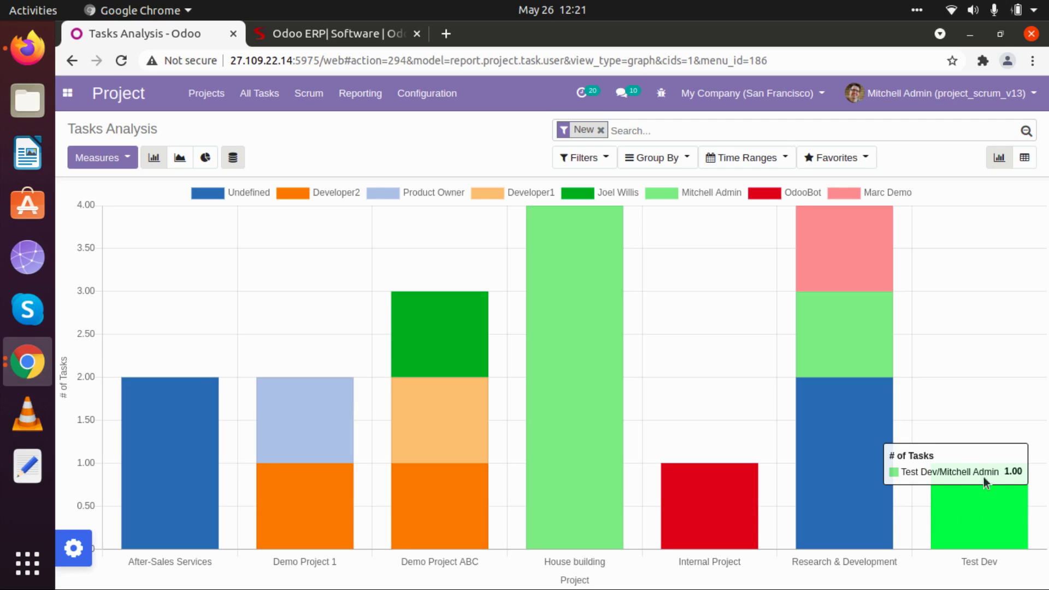
- Try limiting the report to the last 7 days based on Deadline, and remove that time range
click(746, 159)
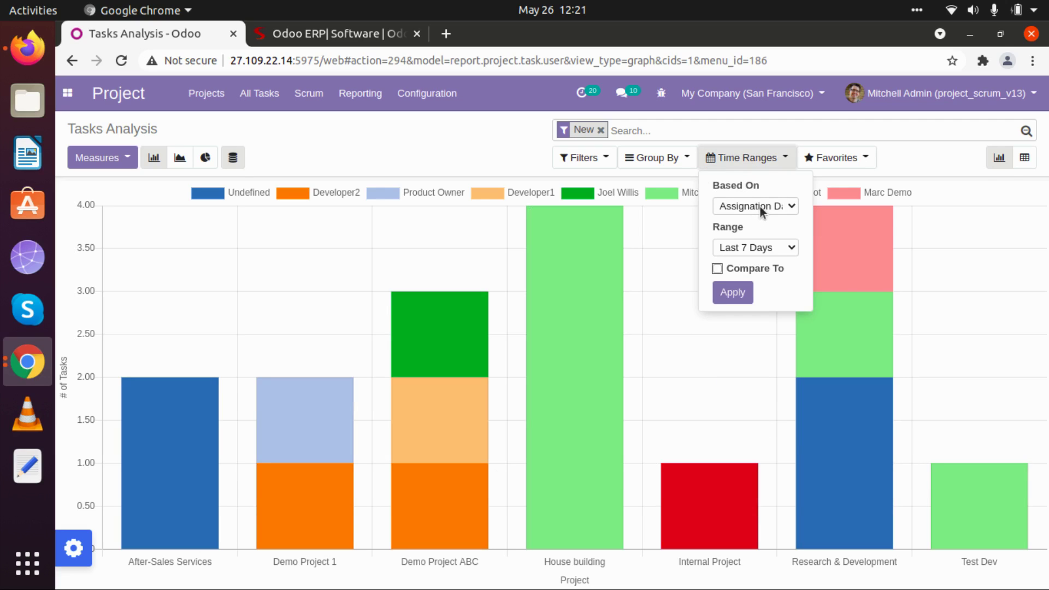
click(759, 206)
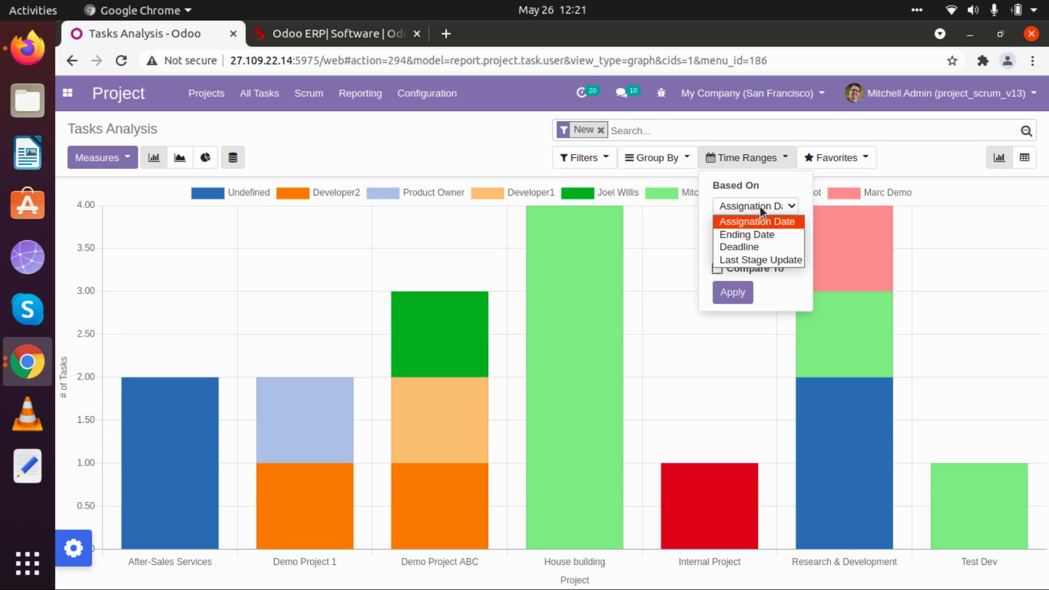
click(744, 246)
click(732, 292)
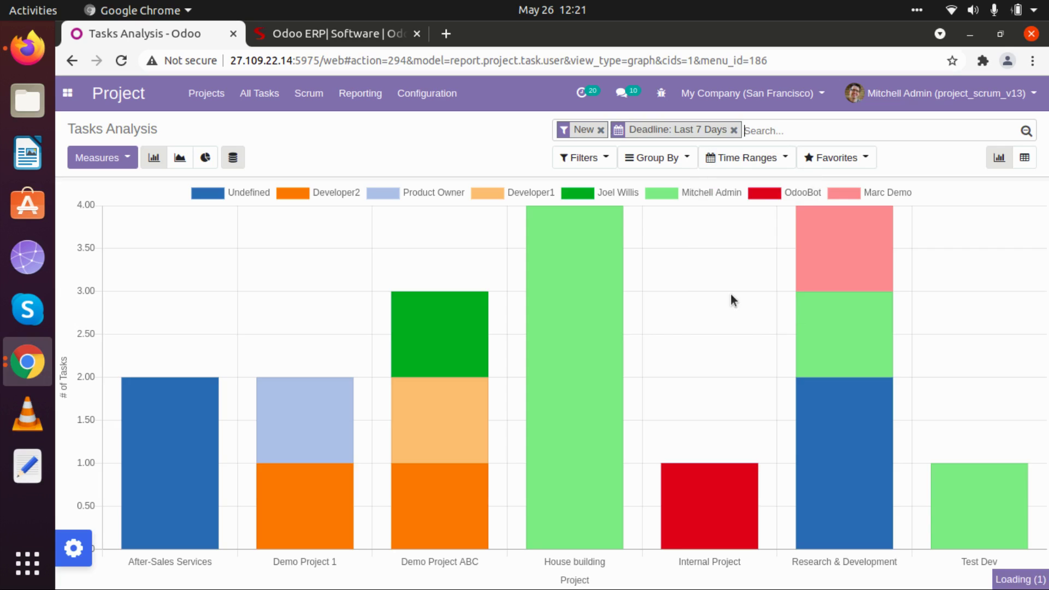
click(733, 130)
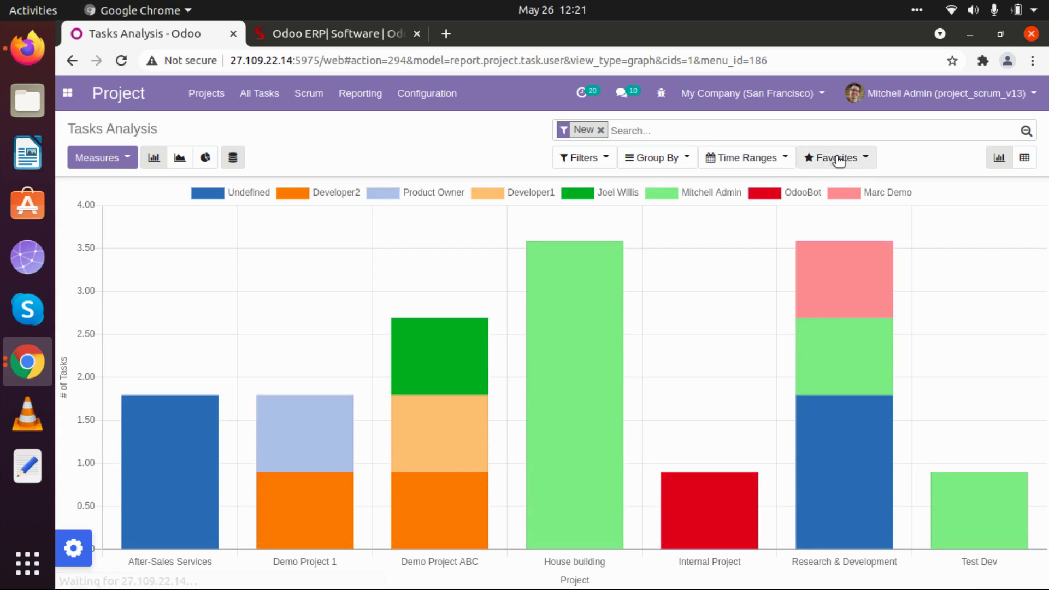
- View the Tasks Analysis report grouped by Project, Assigned to, Stage and Company in turn, removing each grouping again
click(839, 161)
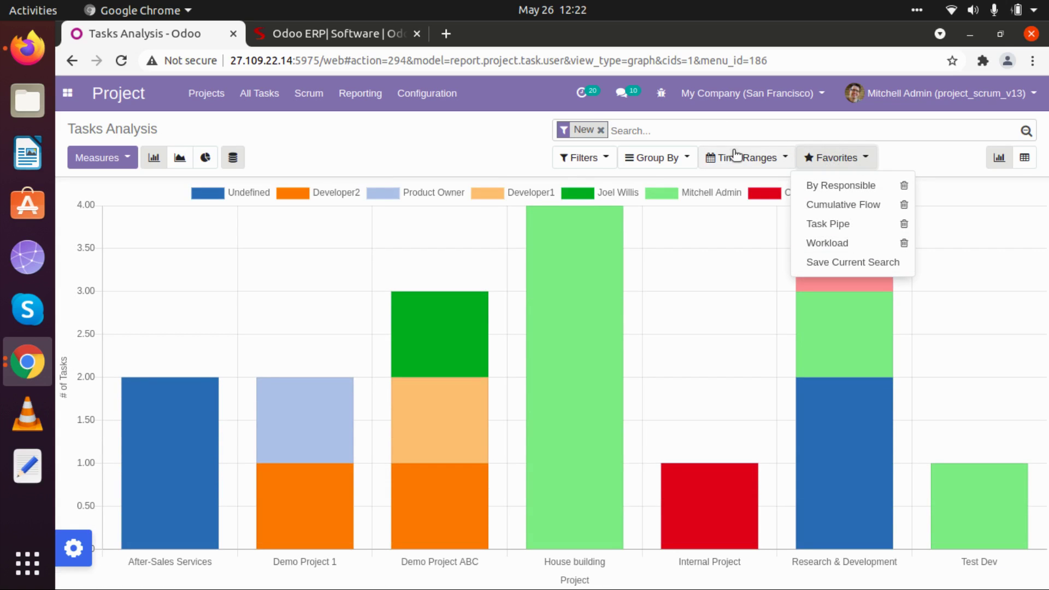
click(648, 160)
click(649, 187)
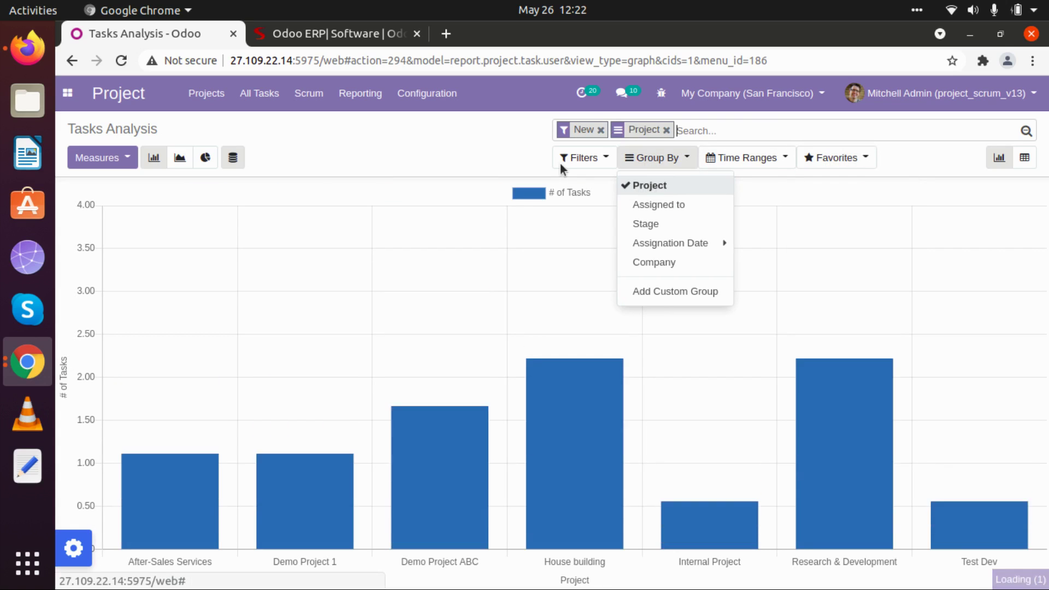
click(650, 187)
click(651, 203)
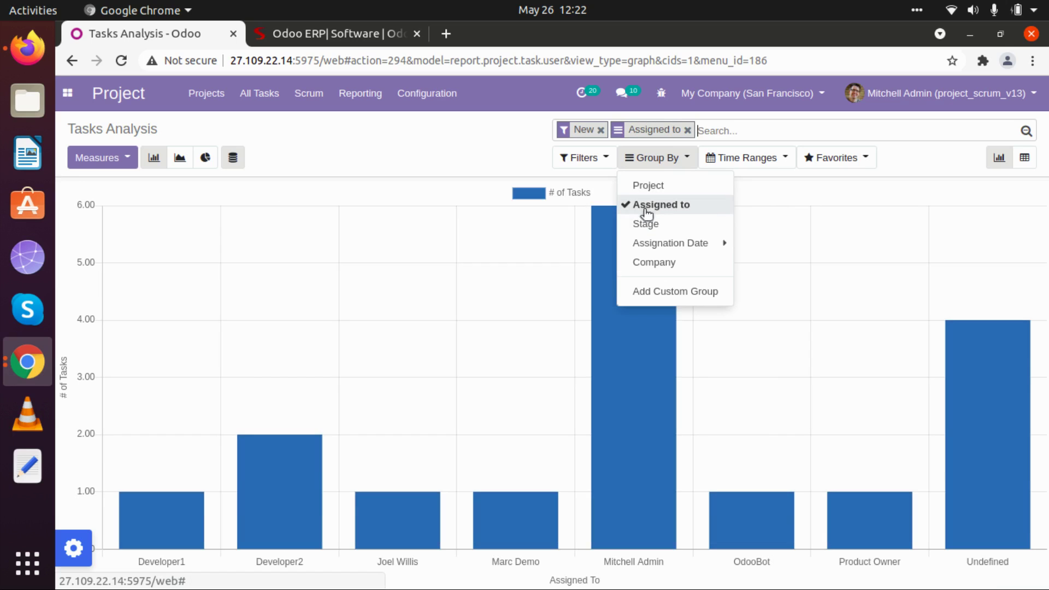
click(650, 205)
click(644, 224)
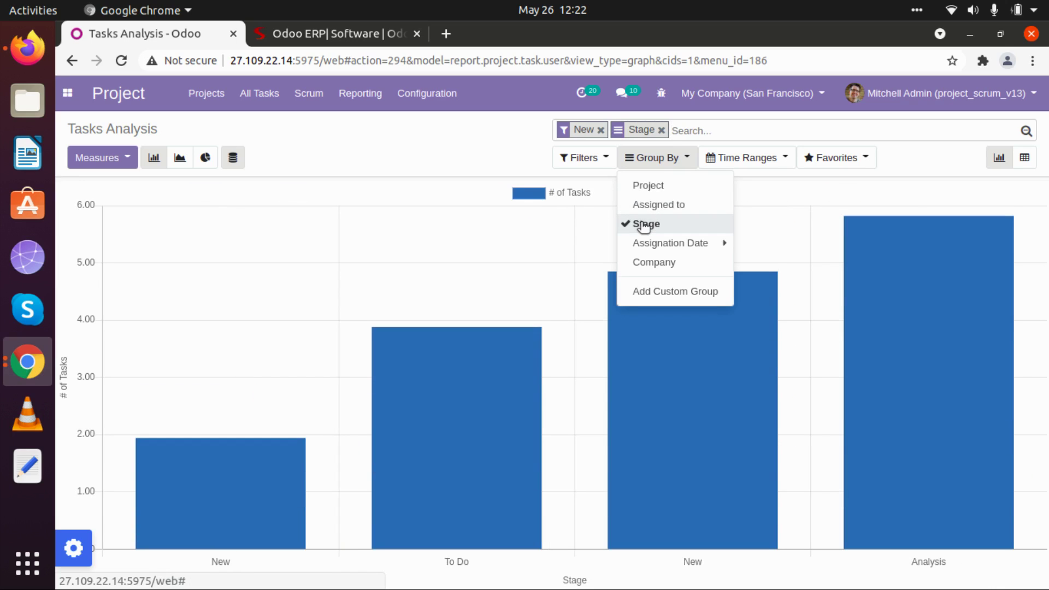
click(645, 224)
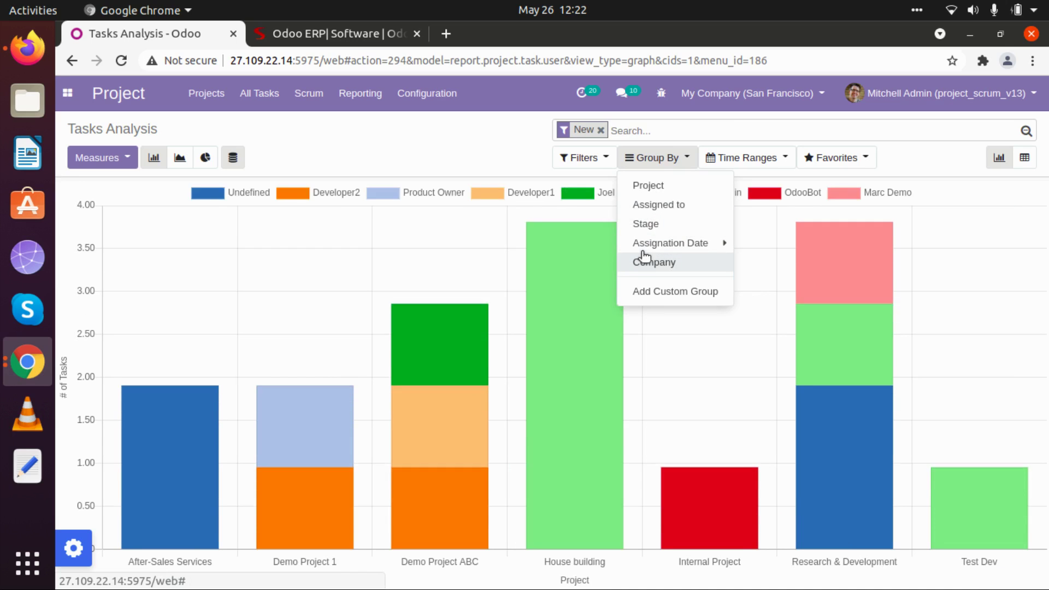
click(650, 262)
click(646, 263)
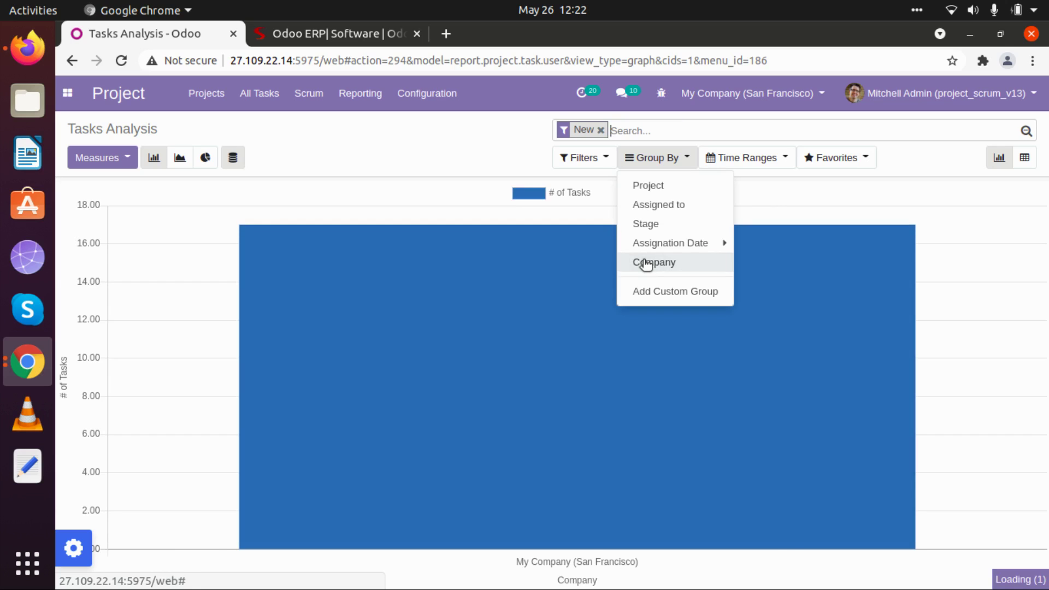
- Clear the New filter from the report and switch the measure to Planned Hours and finally to Remaining Hours
click(600, 130)
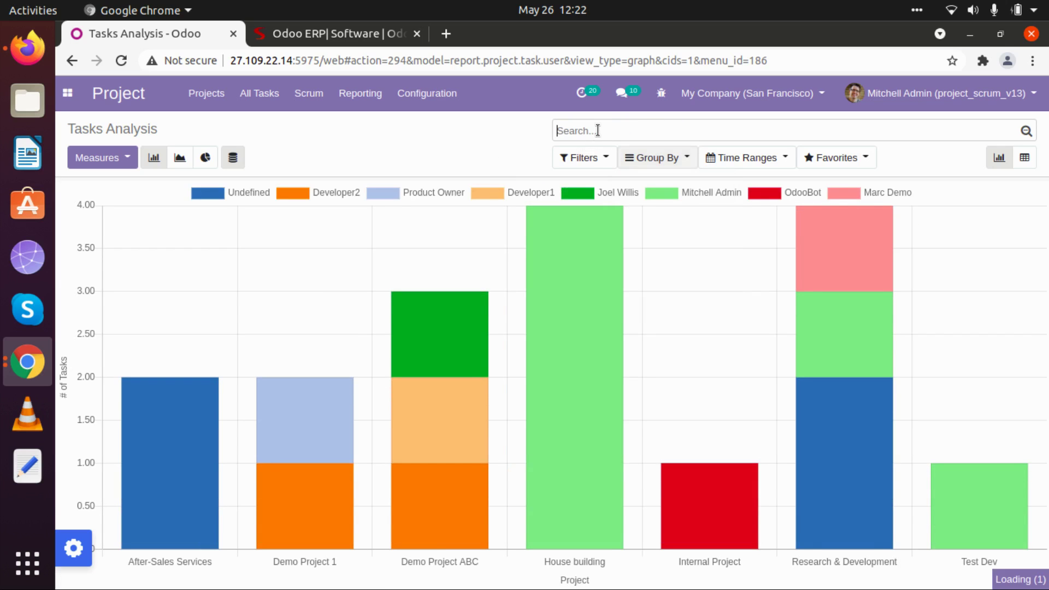
click(111, 160)
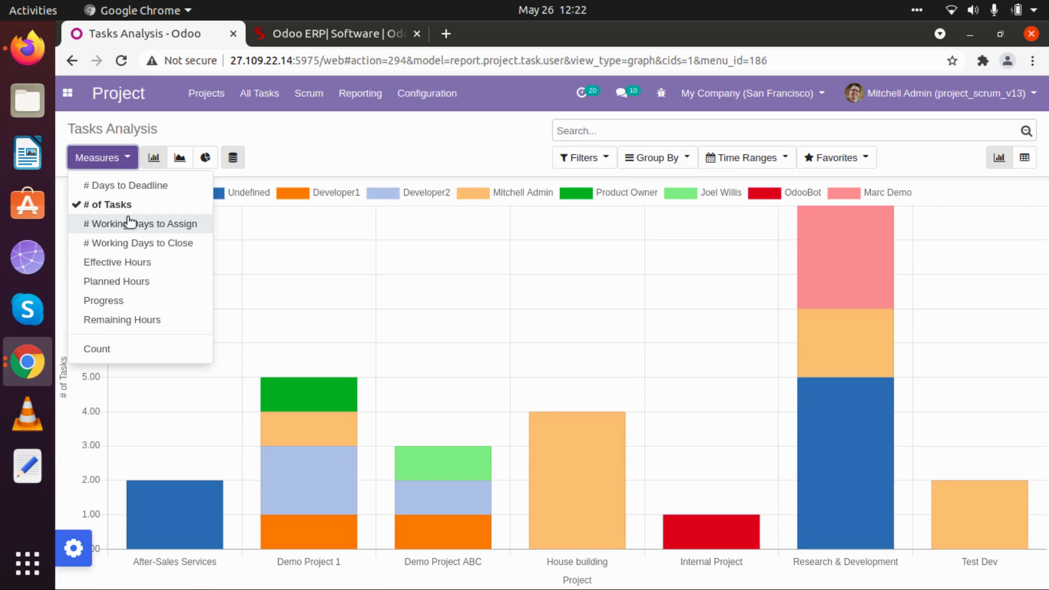
click(116, 281)
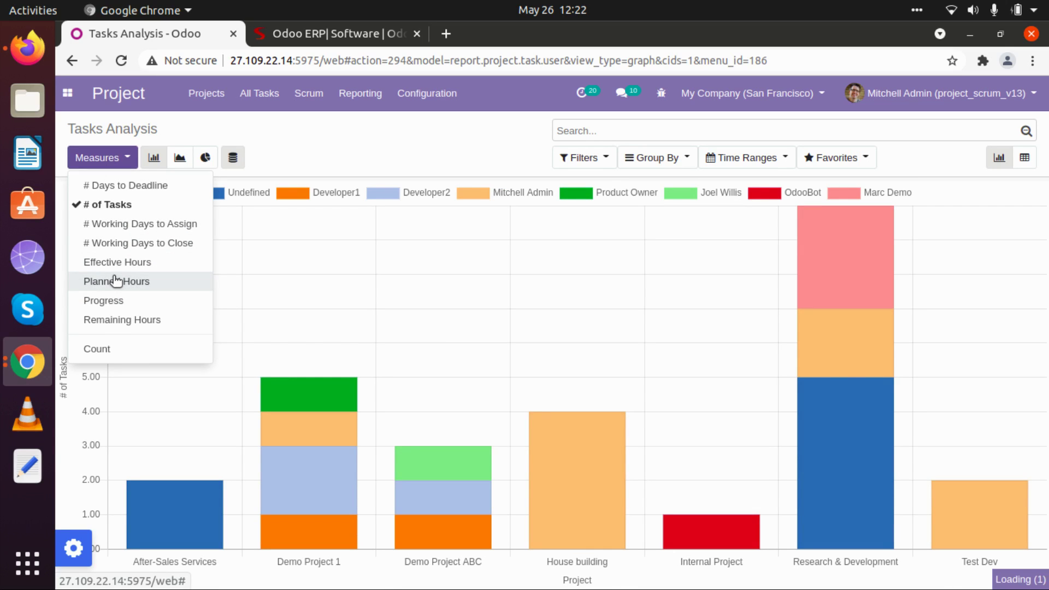
click(123, 318)
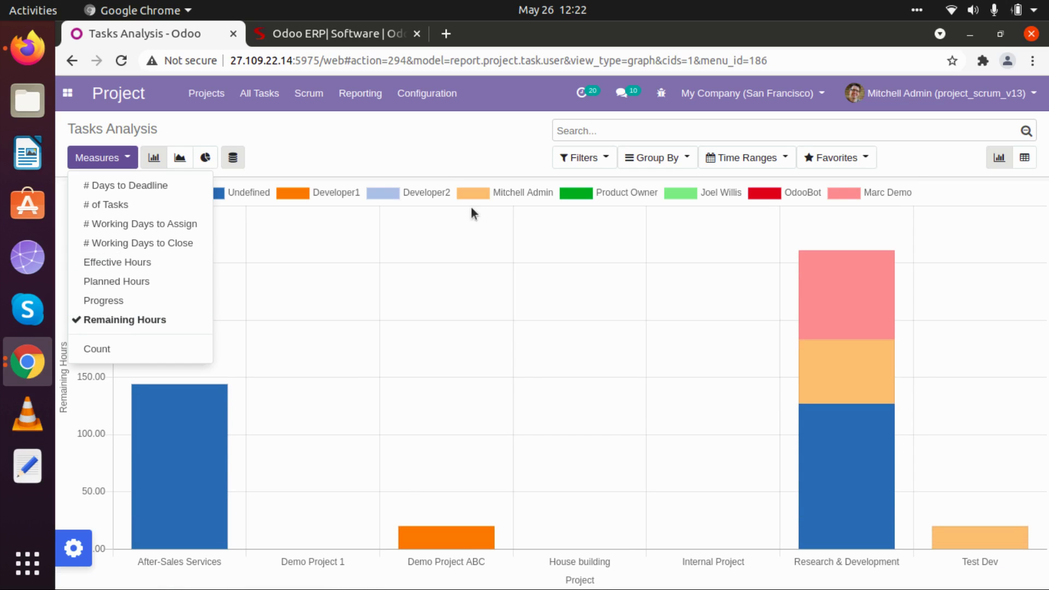
click(399, 138)
- Open the Project Costs and Revenues report and look over the breakdown options for its Total row without applying one
click(359, 94)
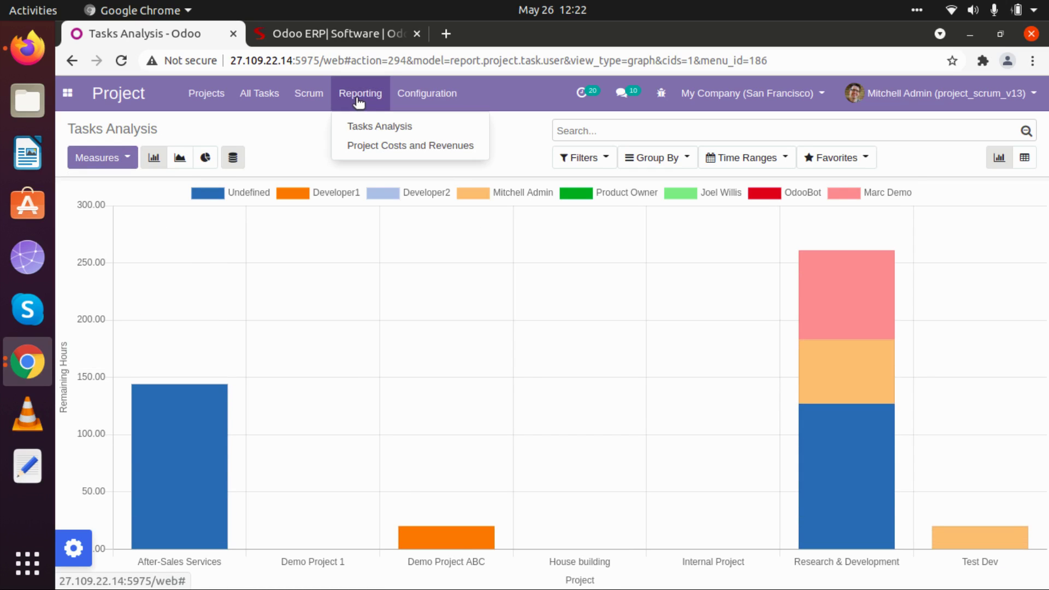
click(367, 147)
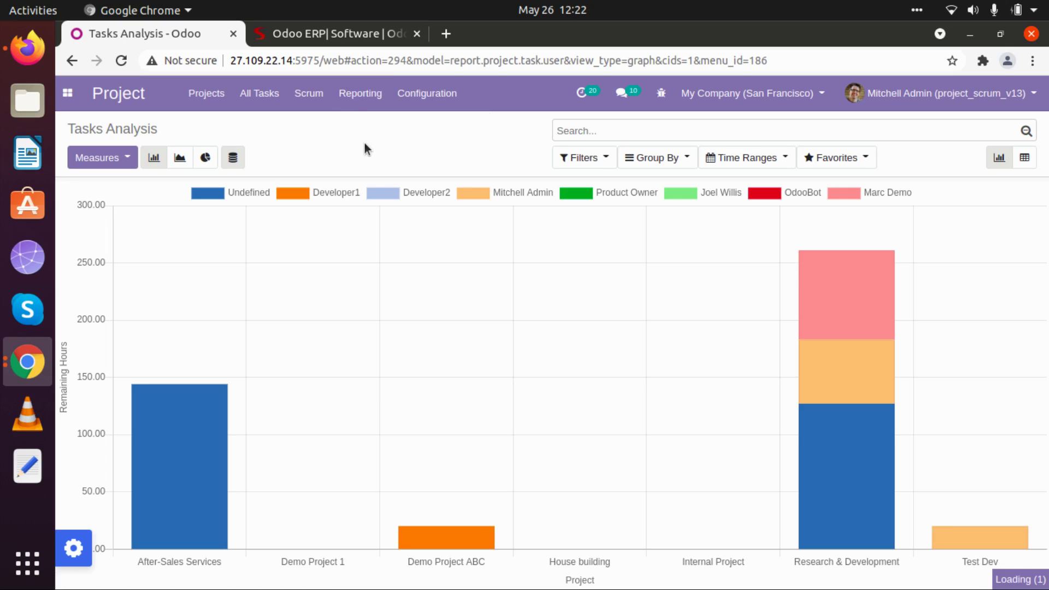
click(359, 96)
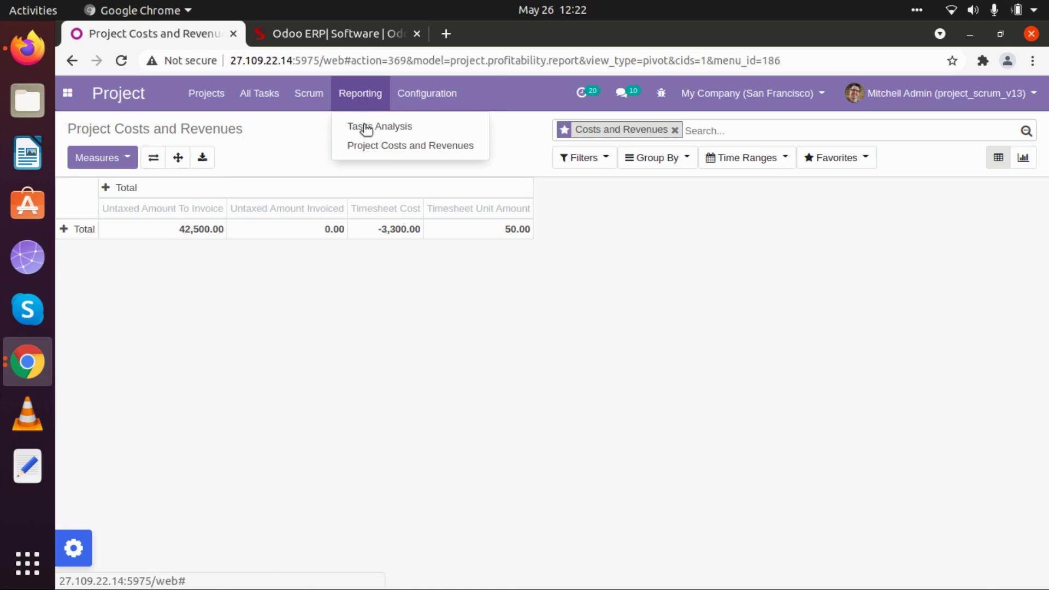
click(298, 144)
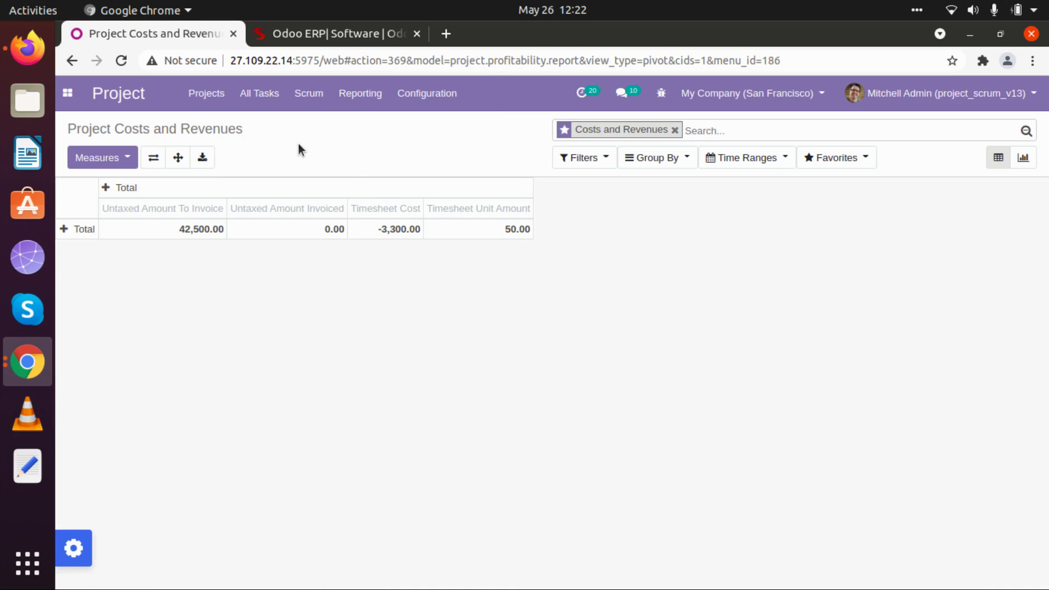
click(66, 231)
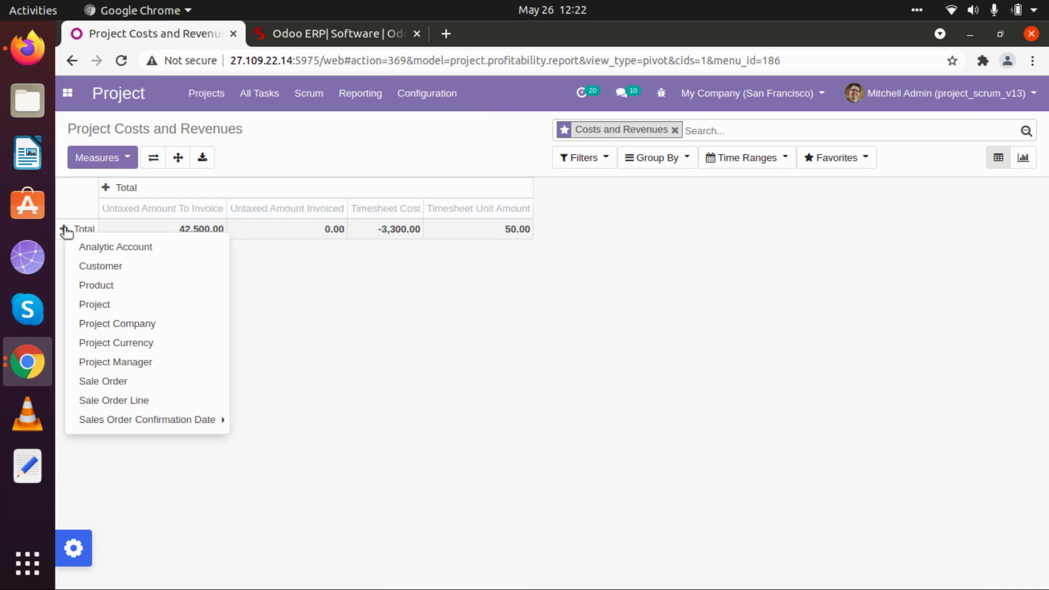
click(322, 302)
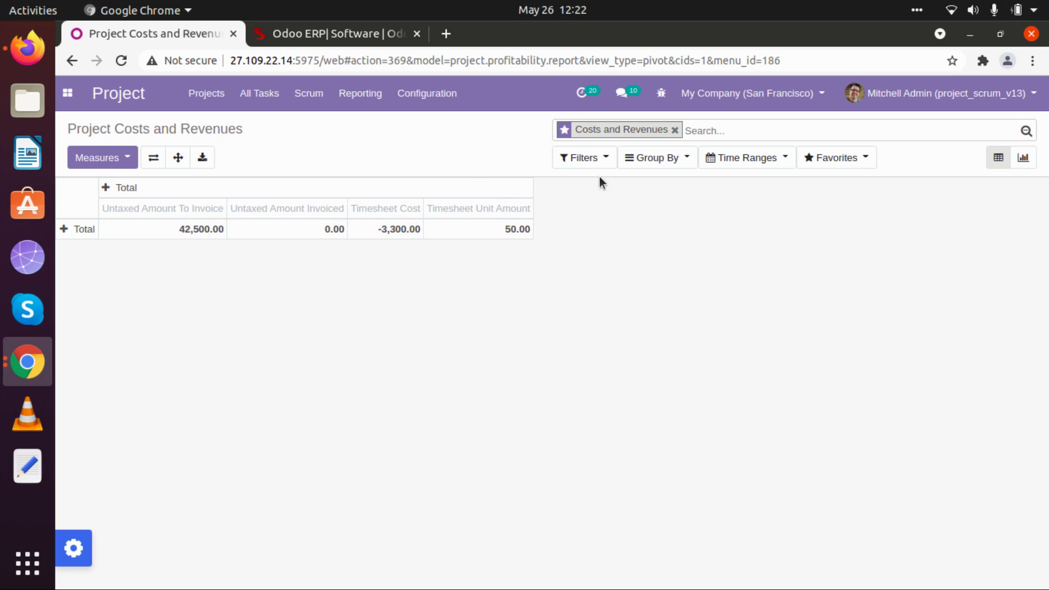
- Add the Other Cost, Untaxed Amount to Re-invoice and Untaxed Re-invoiced Amount measures to the pivot table and break its Total row down by Project
click(102, 156)
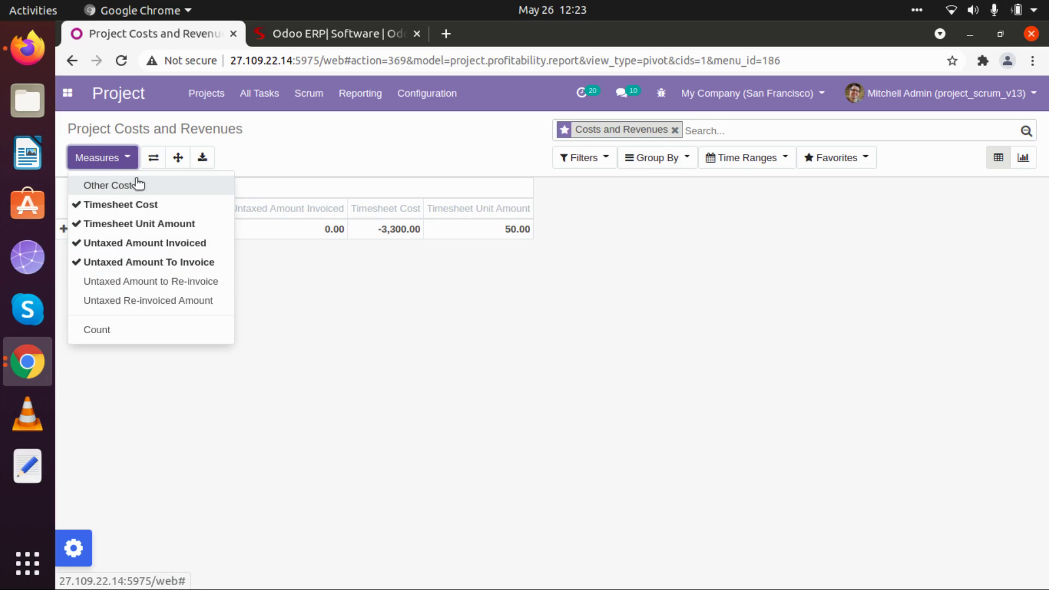
click(133, 186)
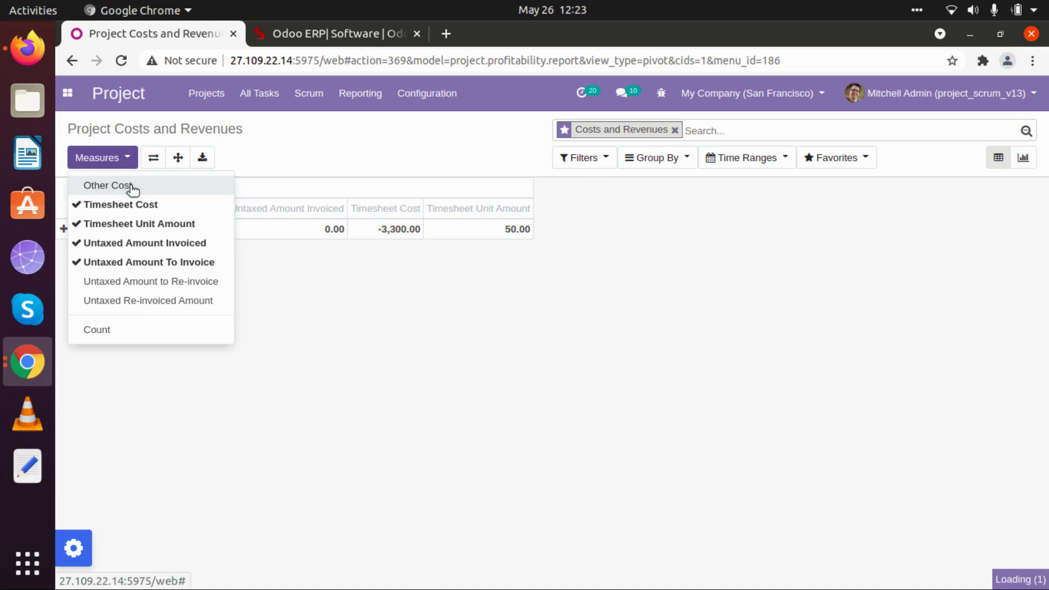
click(145, 284)
click(145, 300)
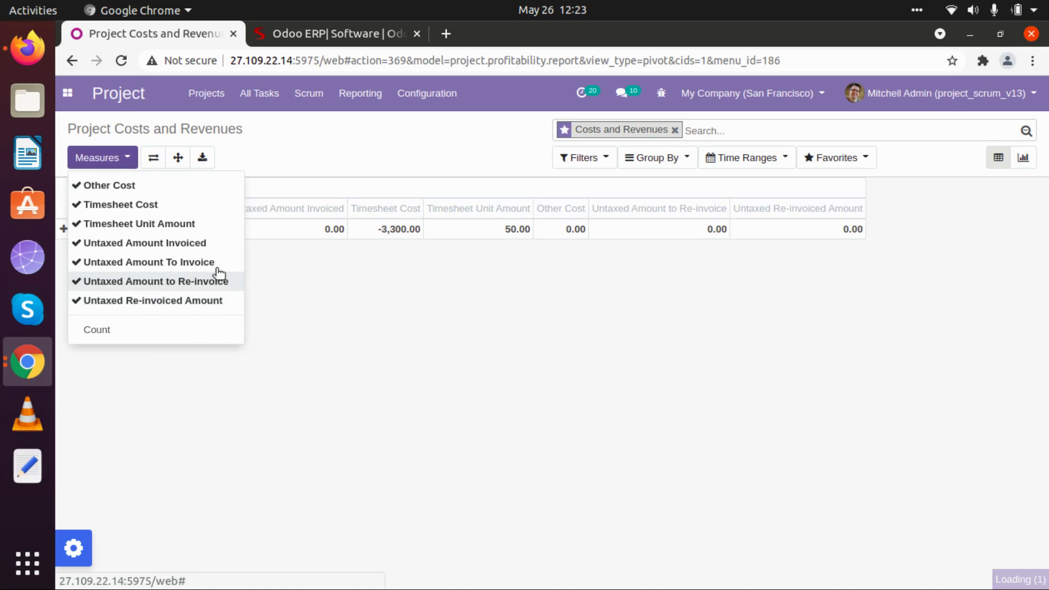
click(328, 154)
click(68, 230)
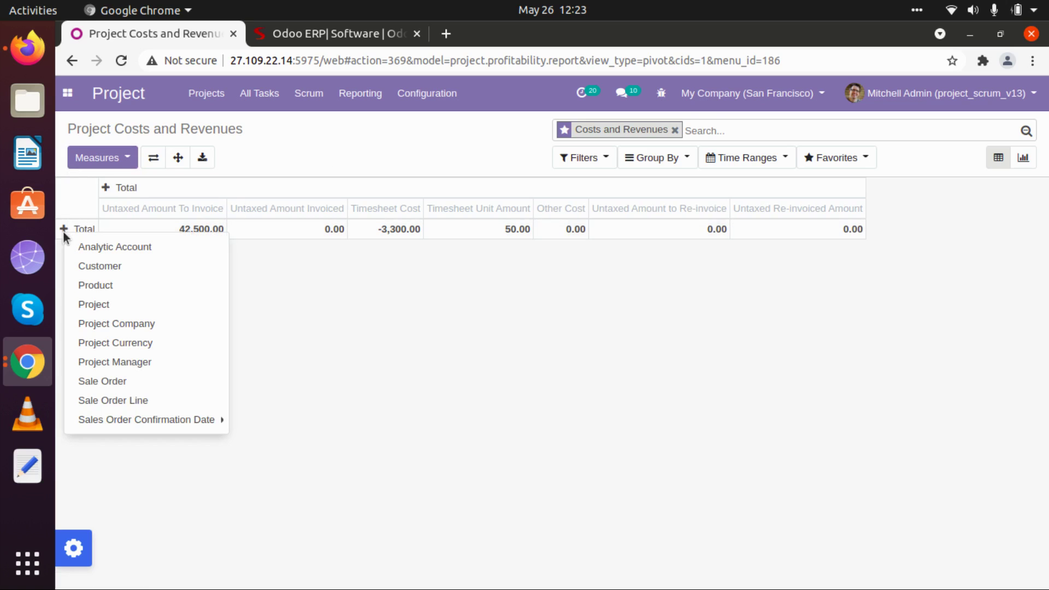
click(102, 304)
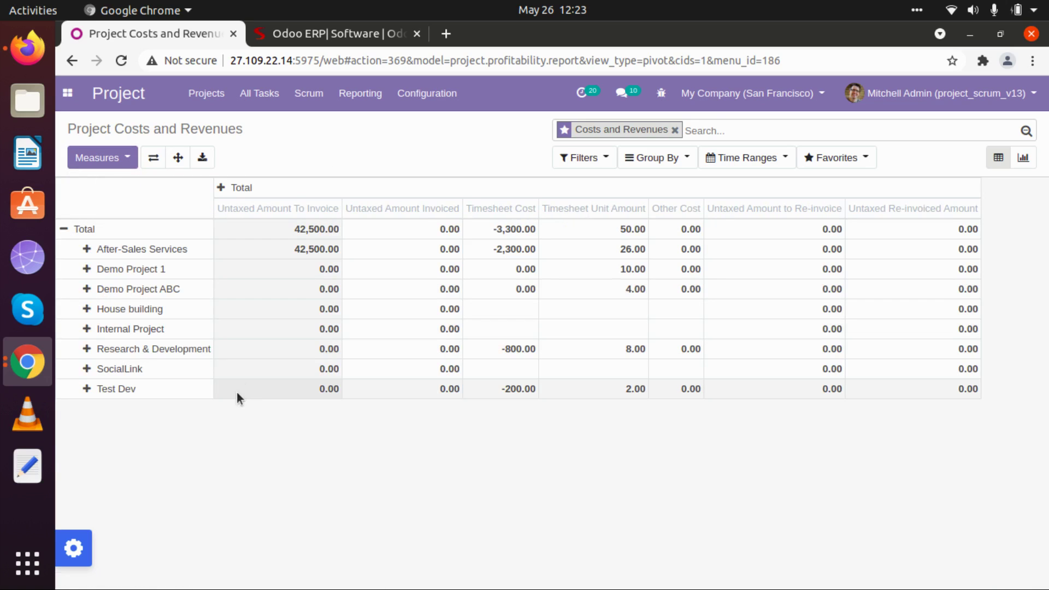